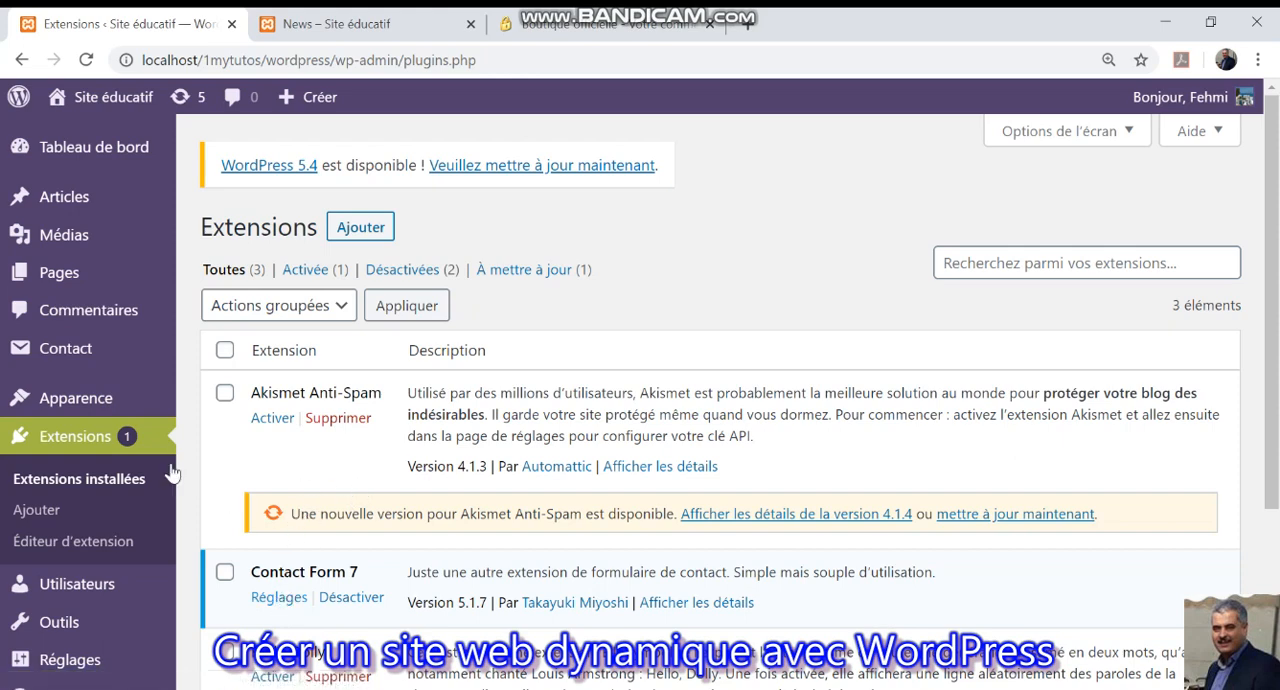
Create a new contact form and title it "inscription Avril 2020".
{"action": "mouse_move", "coordinate": [62, 358]}
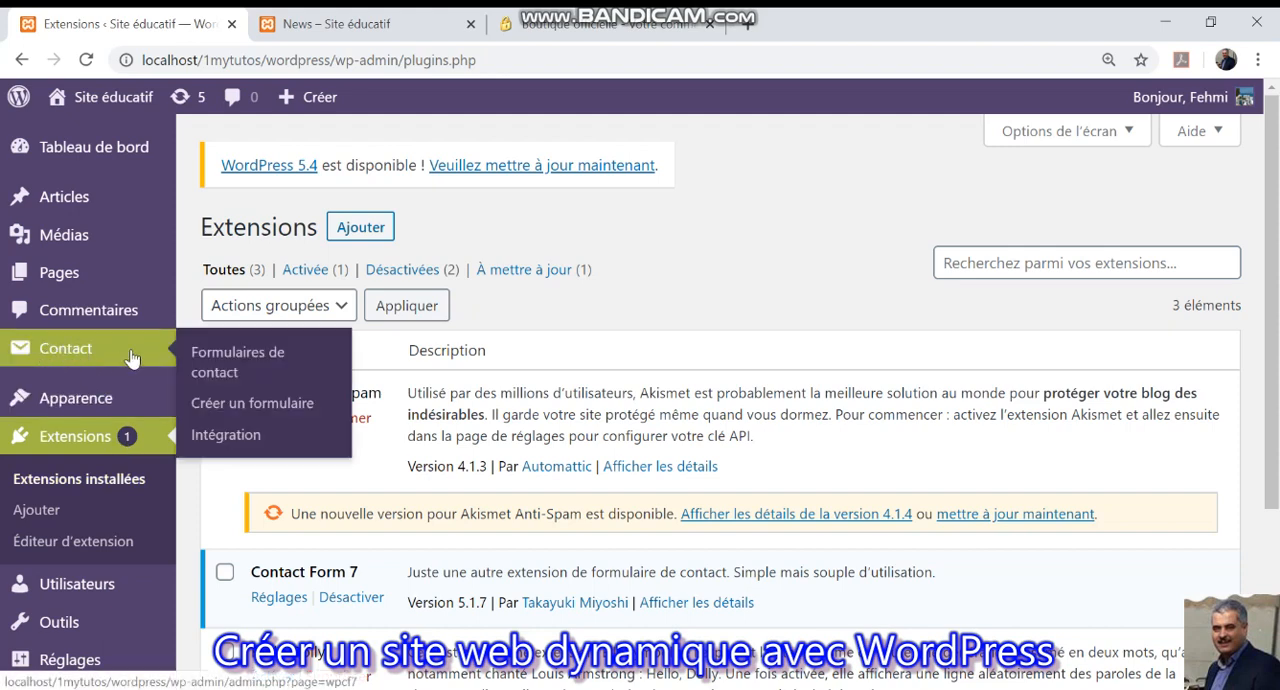
{"action": "left_click", "coordinate": [240, 410]}
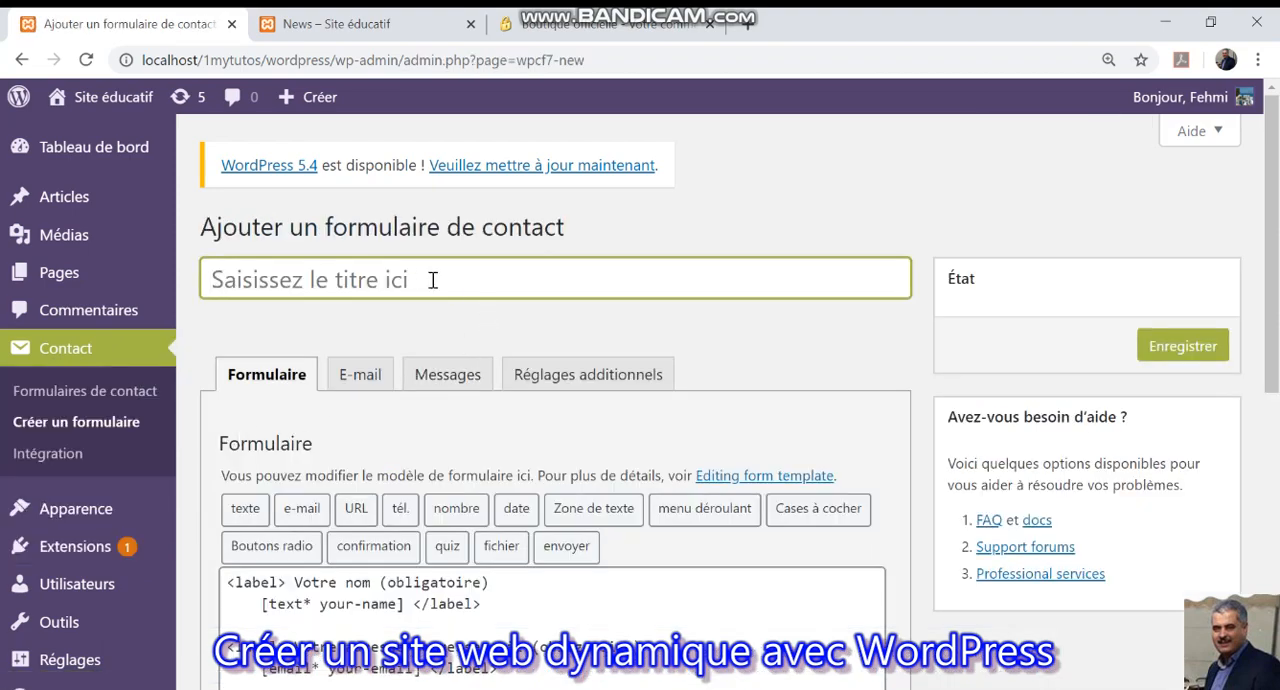
{"action": "type", "text": "inscr"}
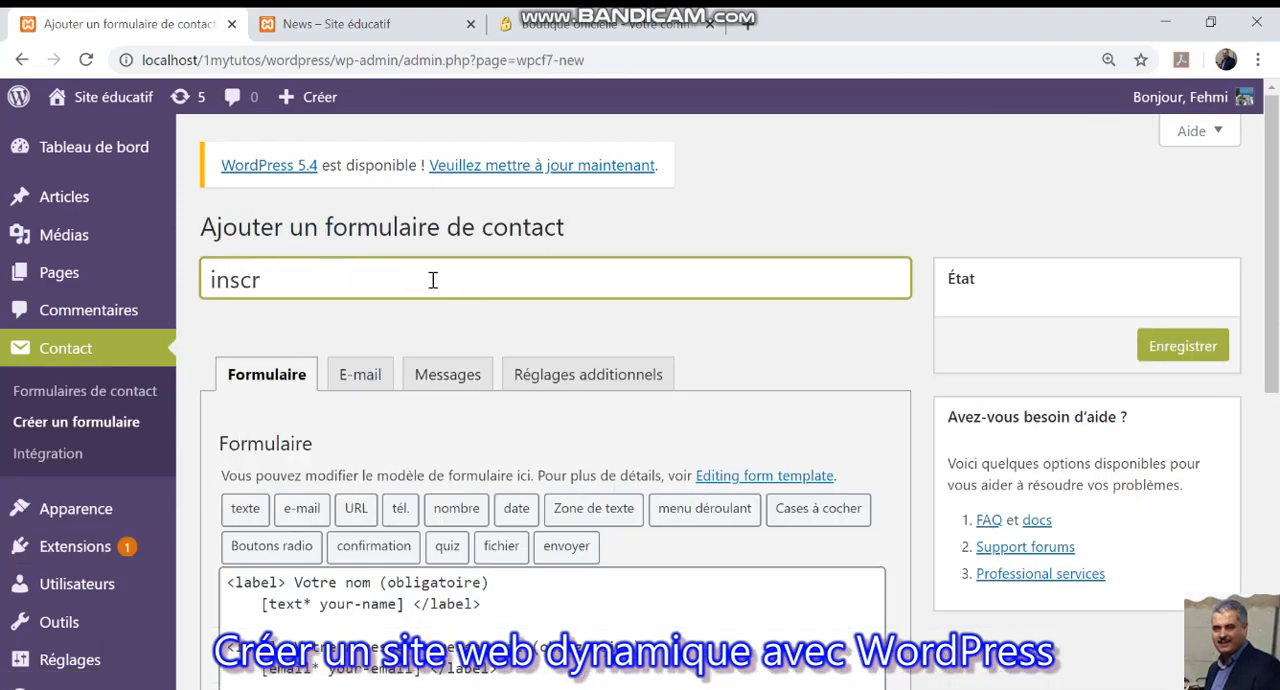
{"action": "type", "text": "iptionn"}
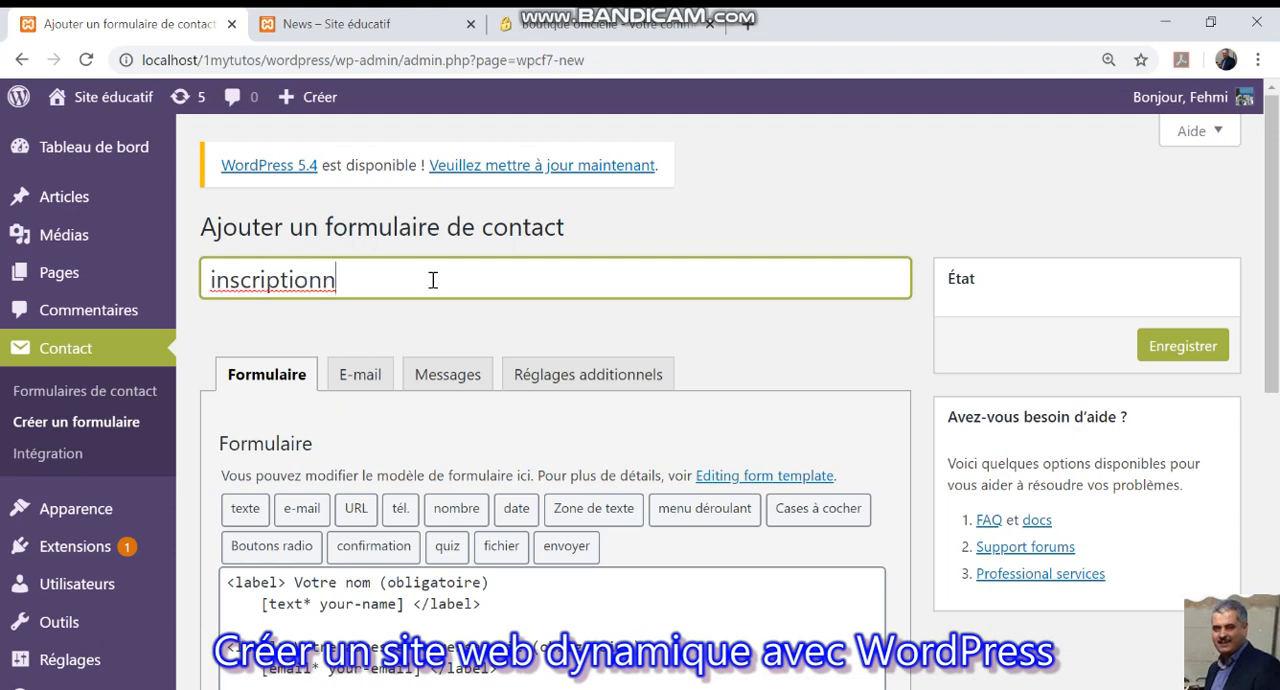
{"action": "key", "text": "BackSpace"}
{"action": "type", "text": "Avril "}
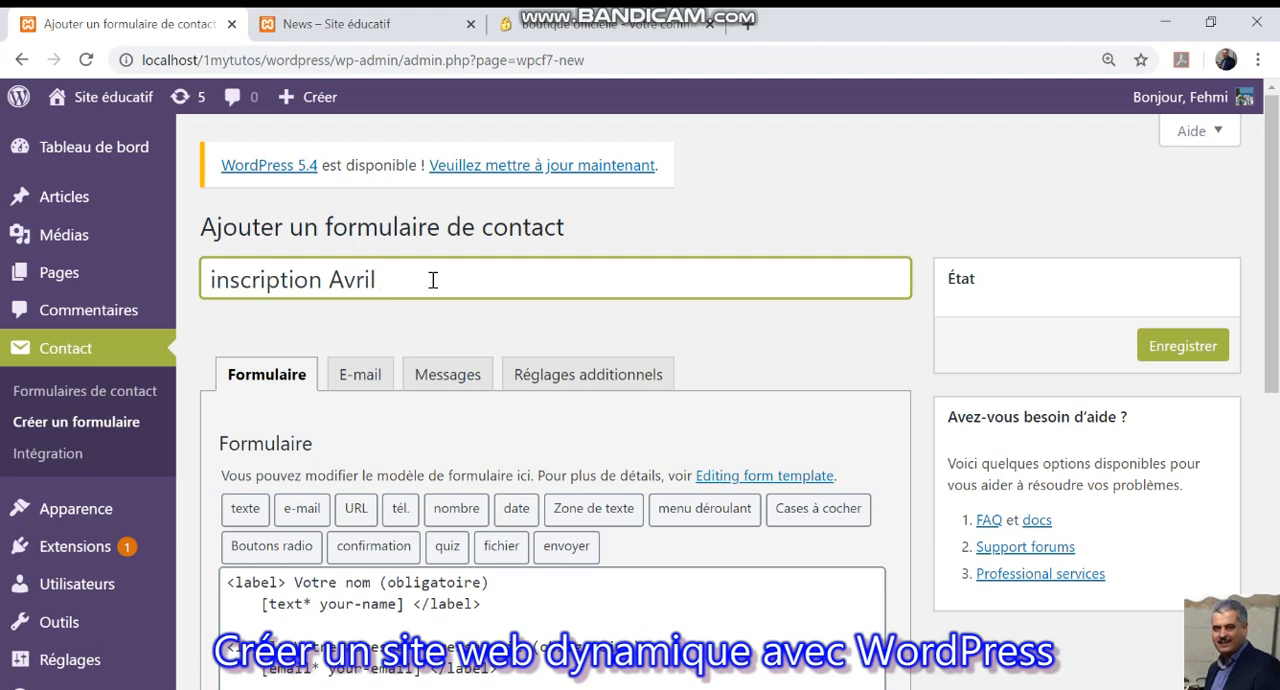
{"action": "type", "text": "2020"}
Examine the form template's name field: its opening label tag, caption text and field tag.
{"action": "scroll", "coordinate": [469, 546], "scroll_direction": "down", "scroll_amount": 1}
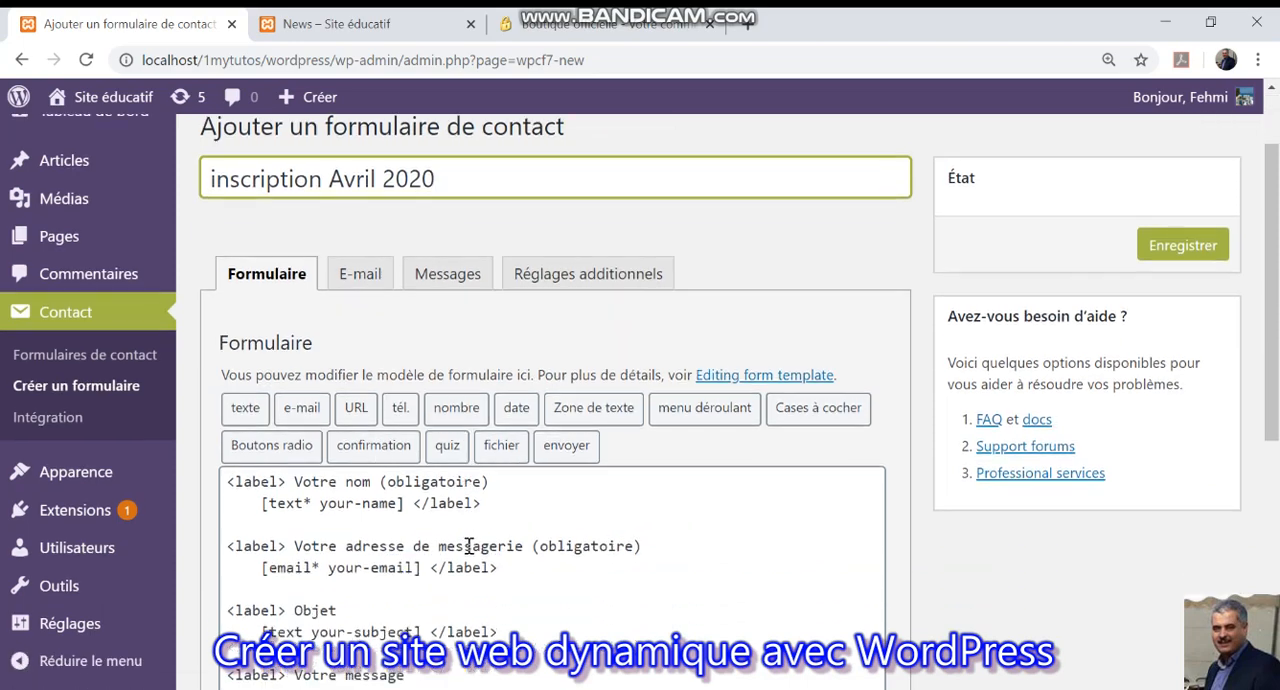
{"action": "scroll", "coordinate": [469, 546], "scroll_direction": "down", "scroll_amount": 2}
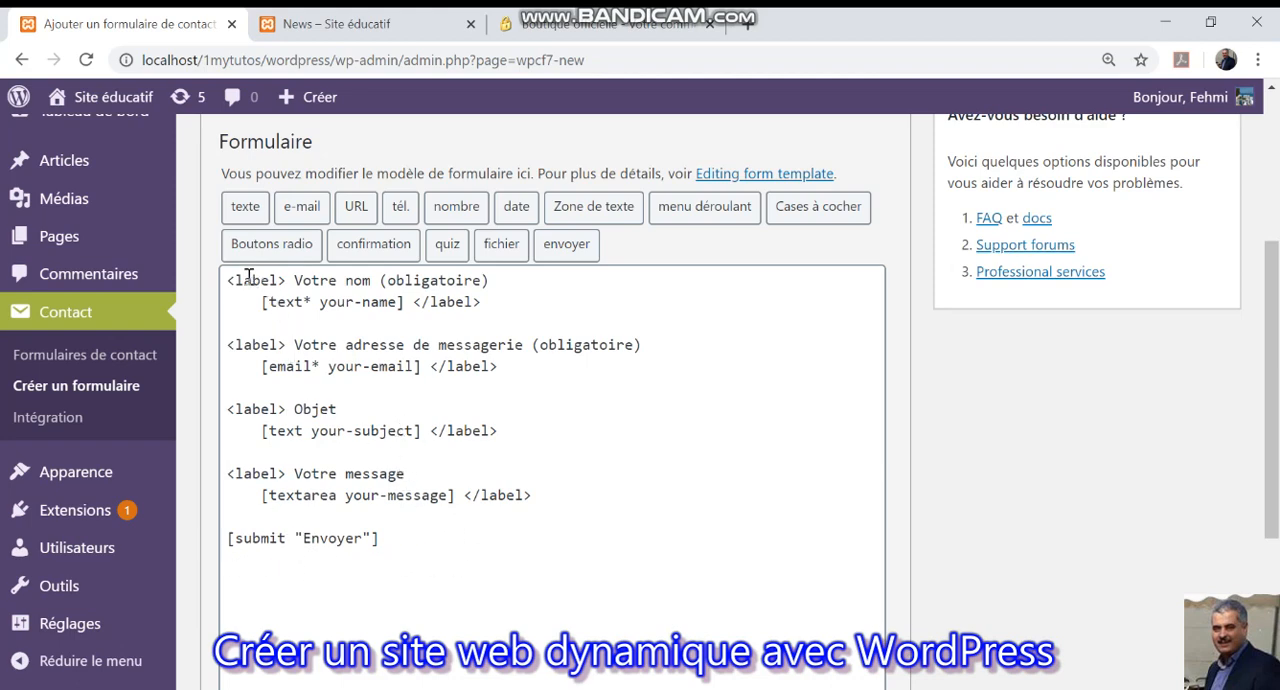
{"action": "left_click_drag", "start_coordinate": [226, 281], "coordinate": [288, 281]}
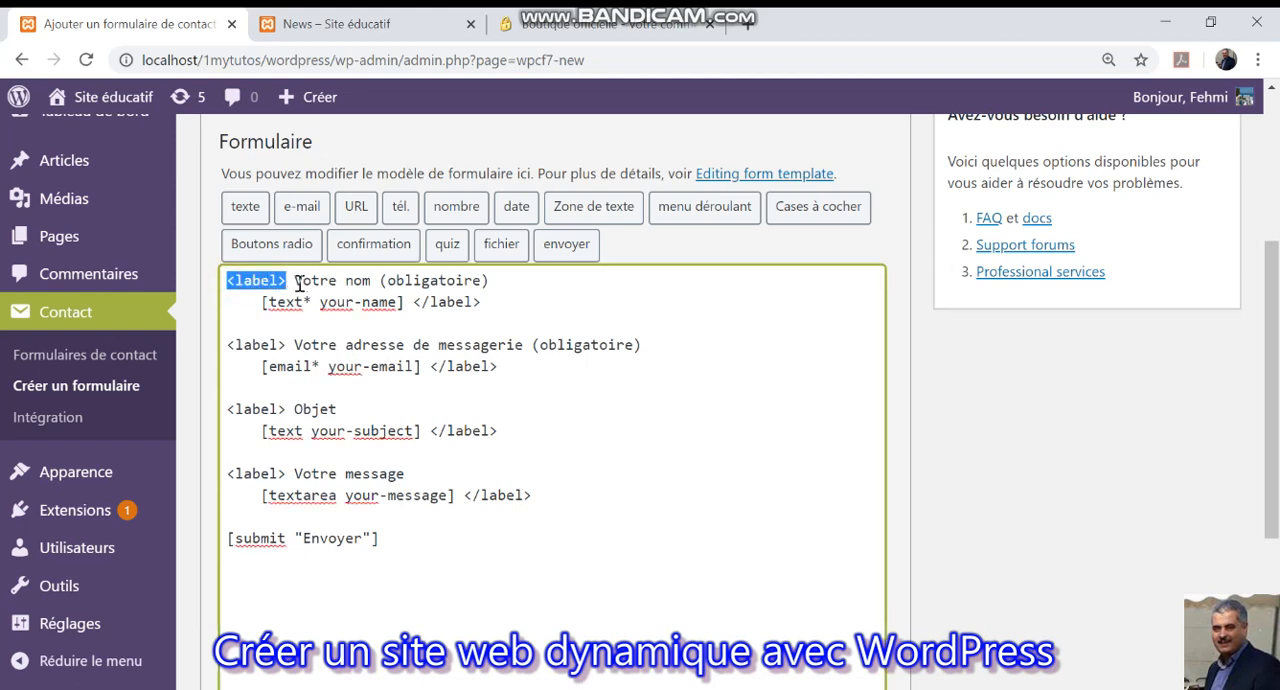
{"action": "left_click_drag", "start_coordinate": [296, 282], "coordinate": [506, 280]}
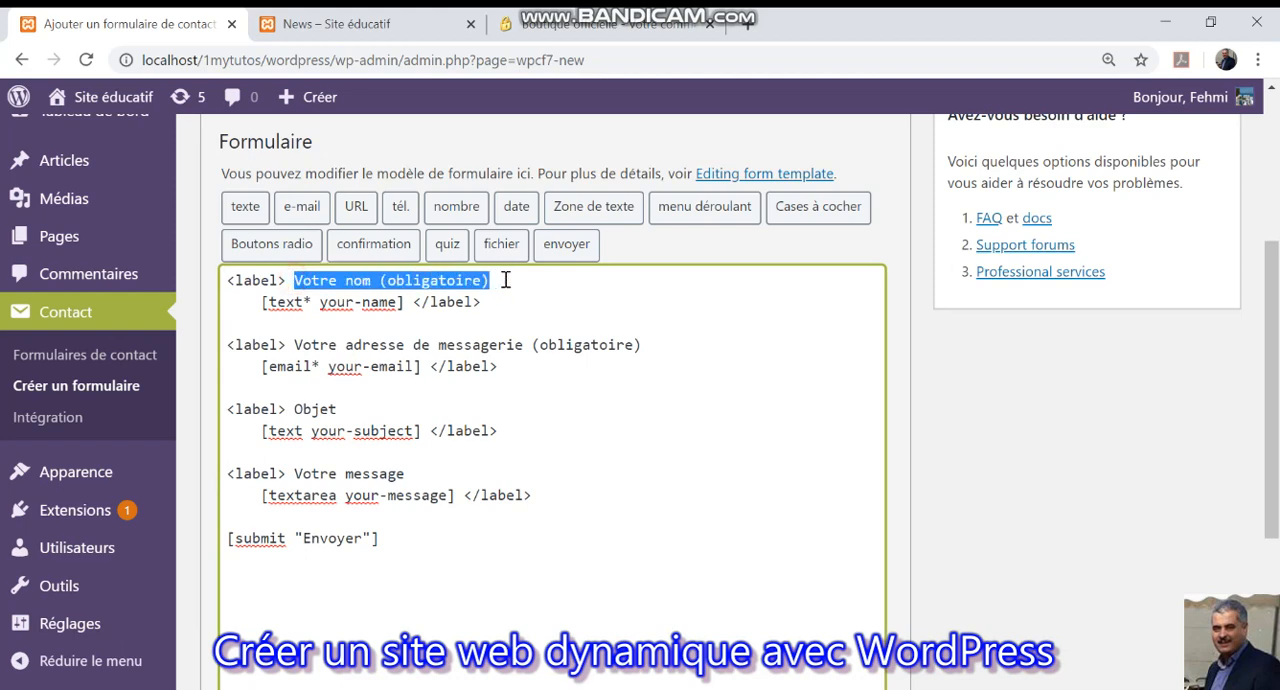
{"action": "left_click", "coordinate": [262, 303]}
{"action": "left_click_drag", "start_coordinate": [262, 303], "coordinate": [407, 303]}
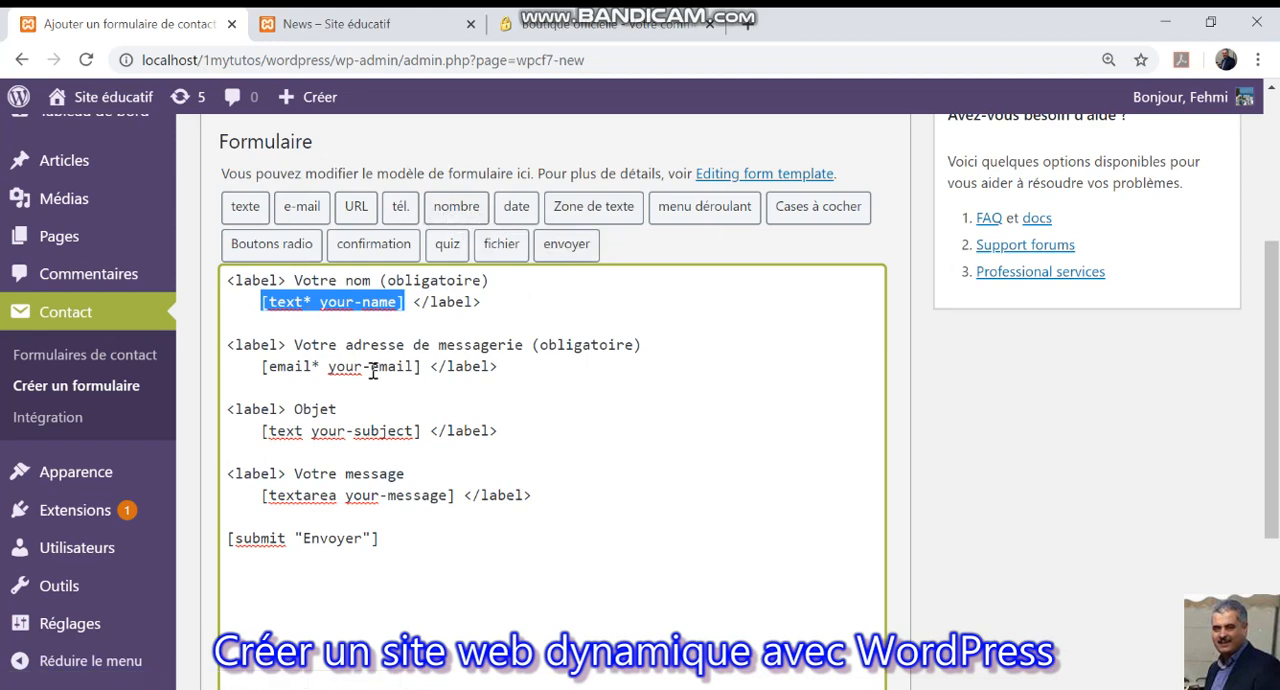
Extend the name field's label in the form template to "Votre nom et prénom (obligatoire)".
{"action": "left_click", "coordinate": [346, 284]}
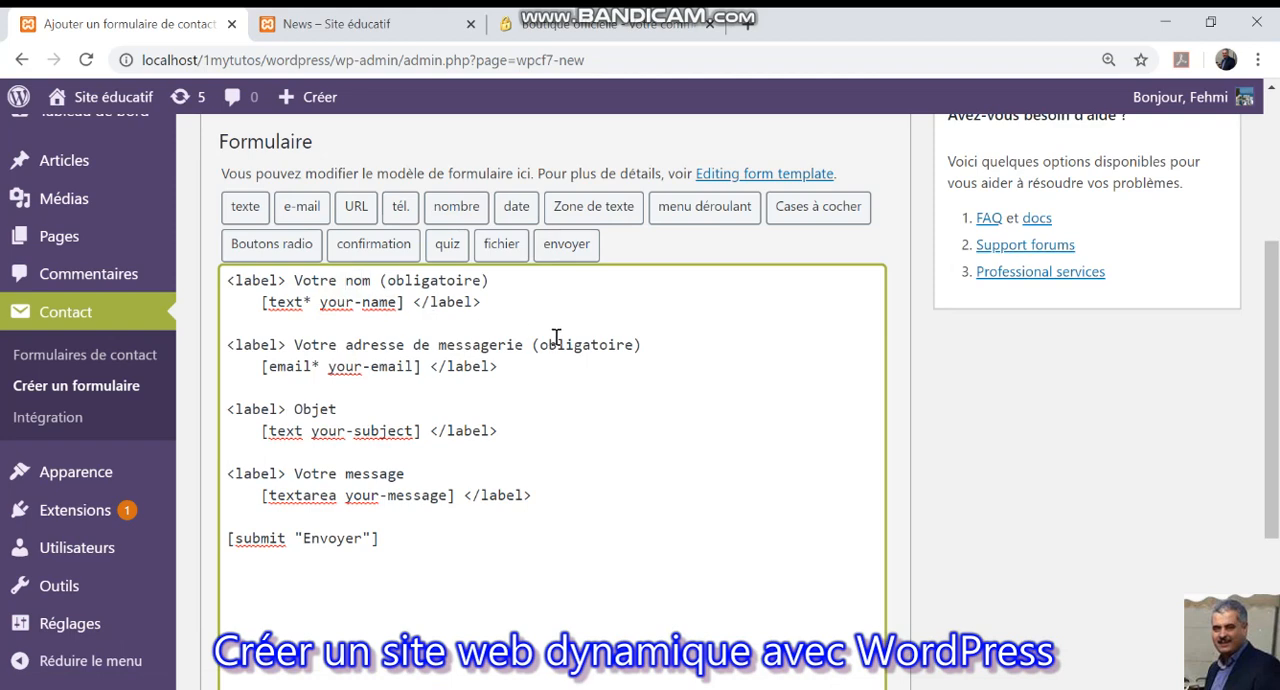
{"action": "type", "text": "ET"}
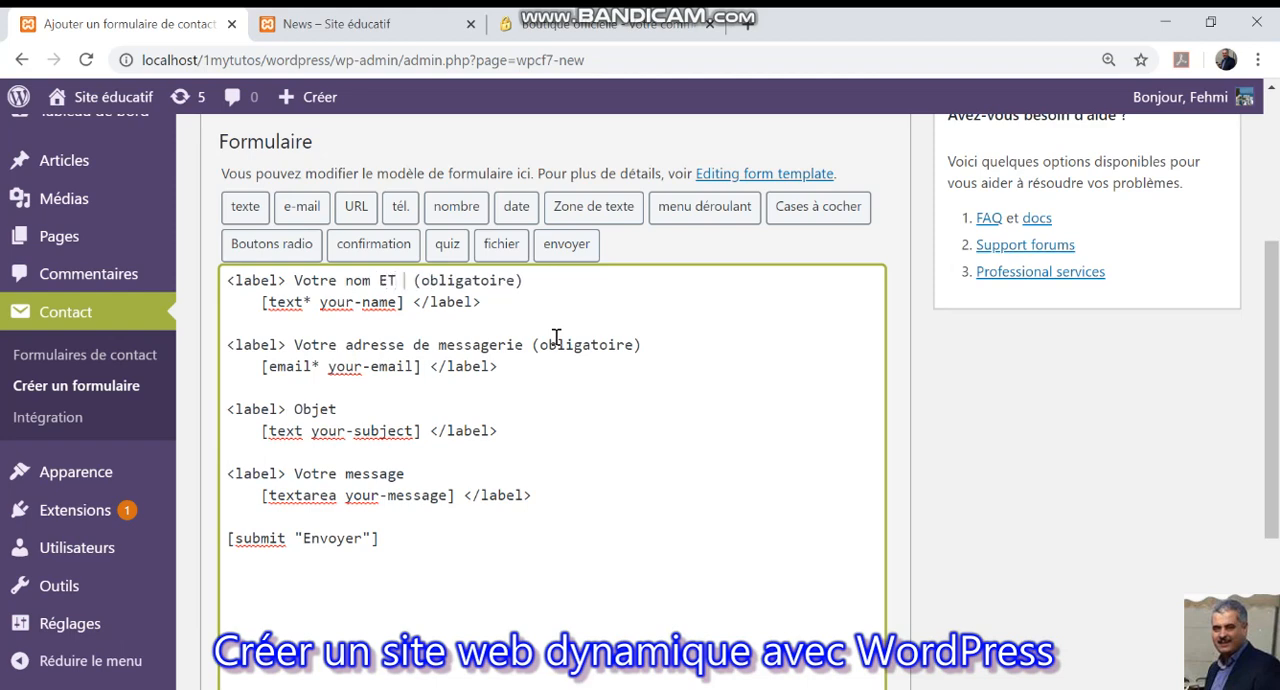
{"action": "key", "text": "BackSpace"}
{"action": "key", "text": "BackSpace"}
{"action": "type", "text": "et pr"}
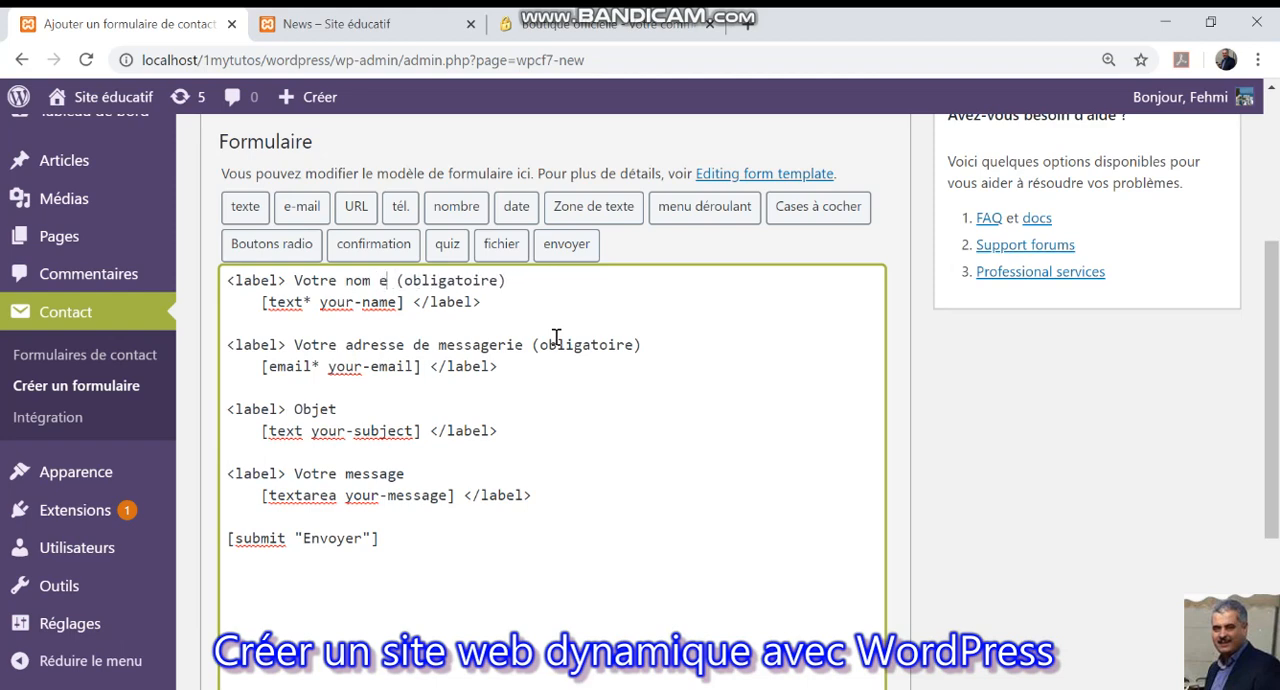
{"action": "type", "text": "énom"}
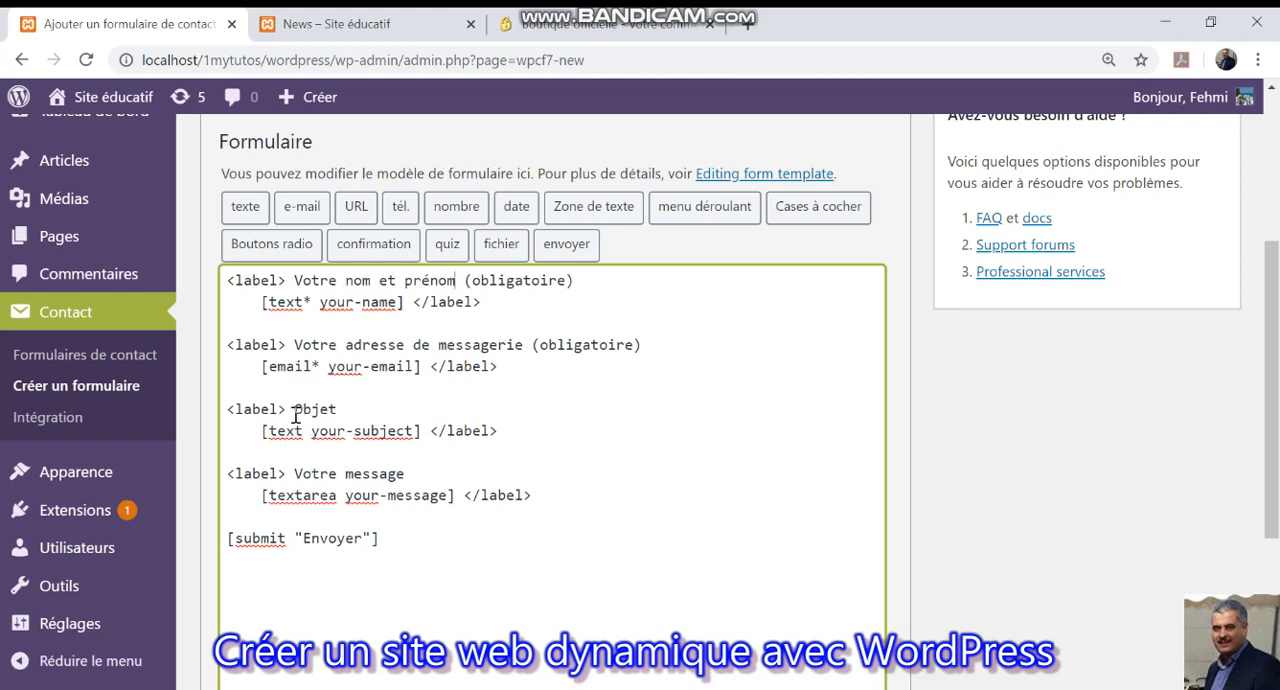
Change the "Objet" label to "Choisir une spécialité" and delete its [text your-subject] tag.
{"action": "left_click_drag", "start_coordinate": [296, 416], "coordinate": [341, 418]}
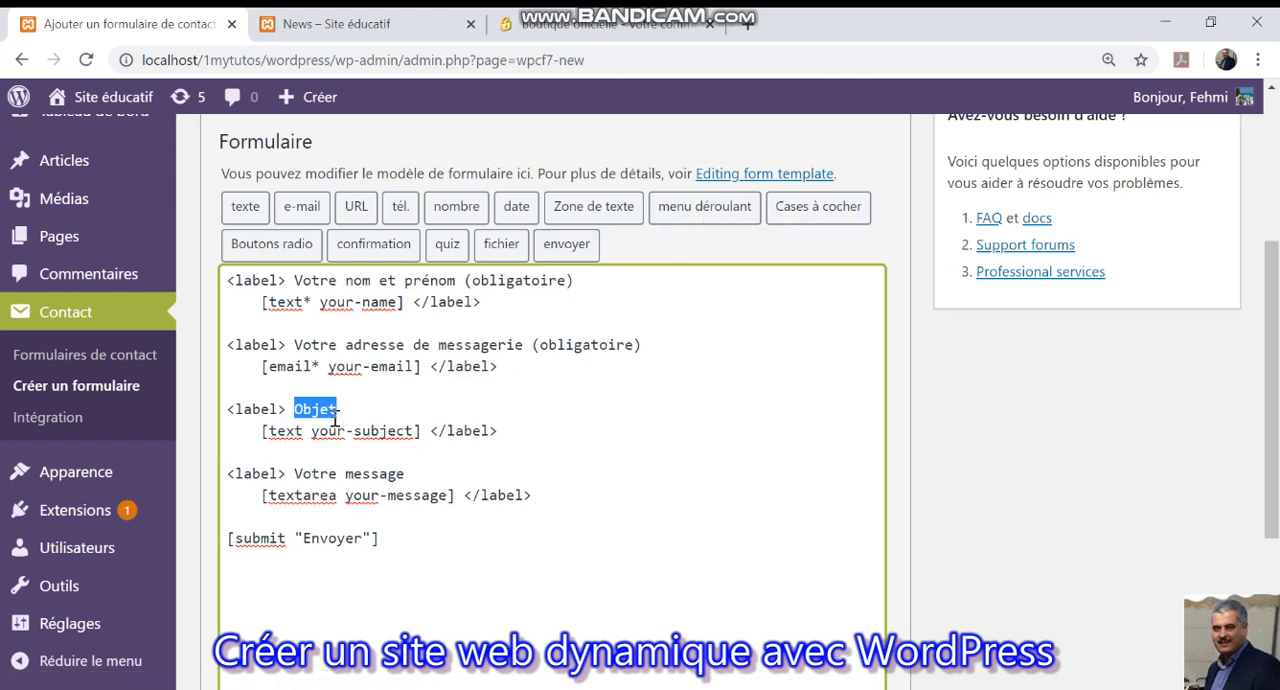
{"action": "type", "text": "V"}
{"action": "type", "text": "Choisir un"}
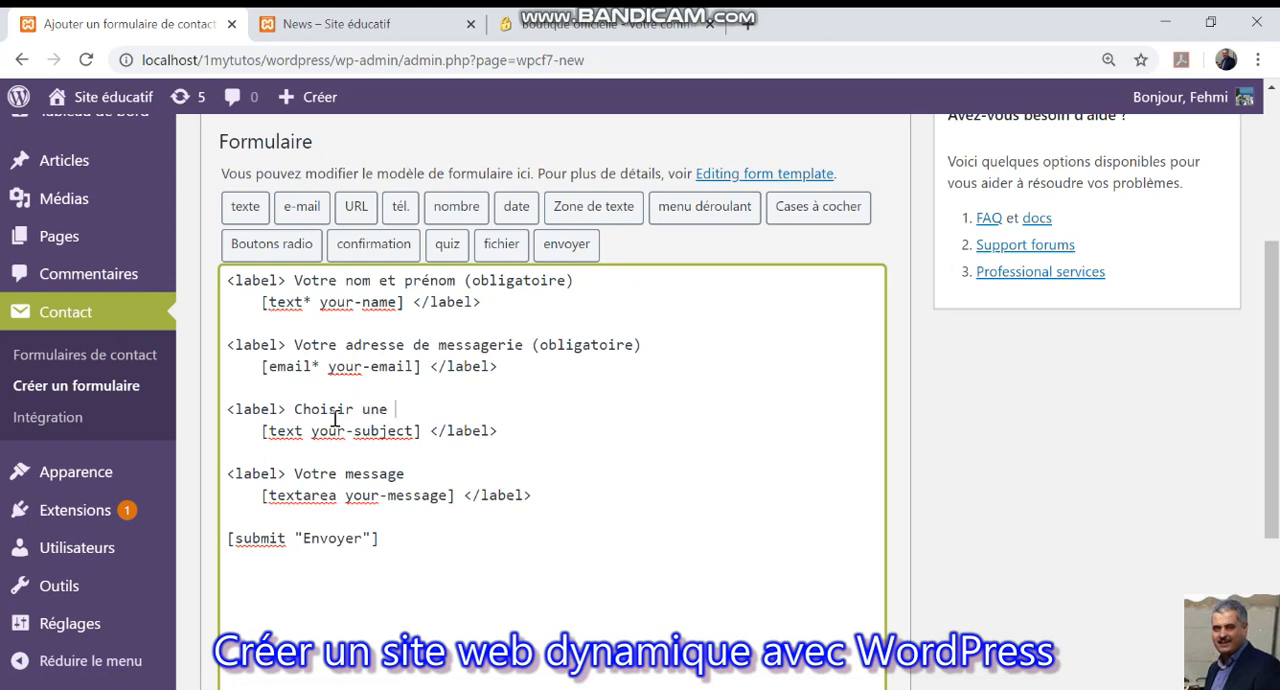
{"action": "type", "text": "e spécialité"}
{"action": "left_click_drag", "start_coordinate": [261, 431], "coordinate": [425, 437]}
{"action": "key", "text": "BackSpace"}
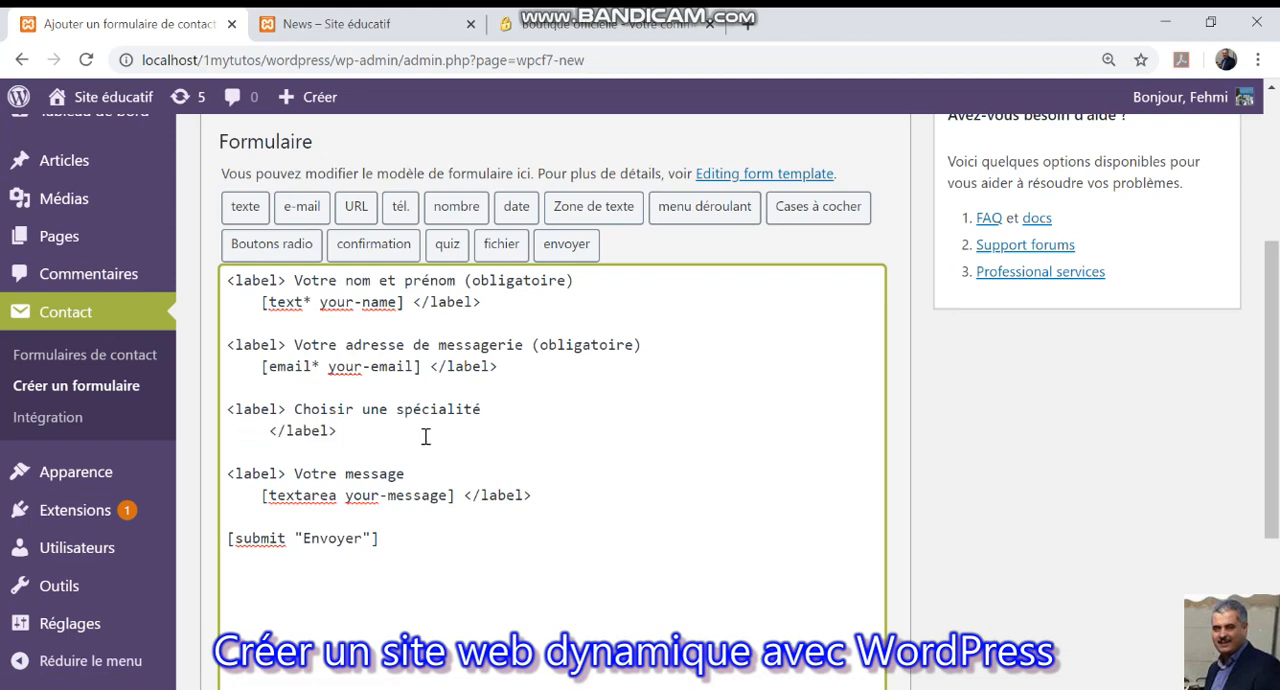
Start a drop-down menu tag under the speciality label, make it a required field and name it "specialite".
{"action": "left_click", "coordinate": [695, 212]}
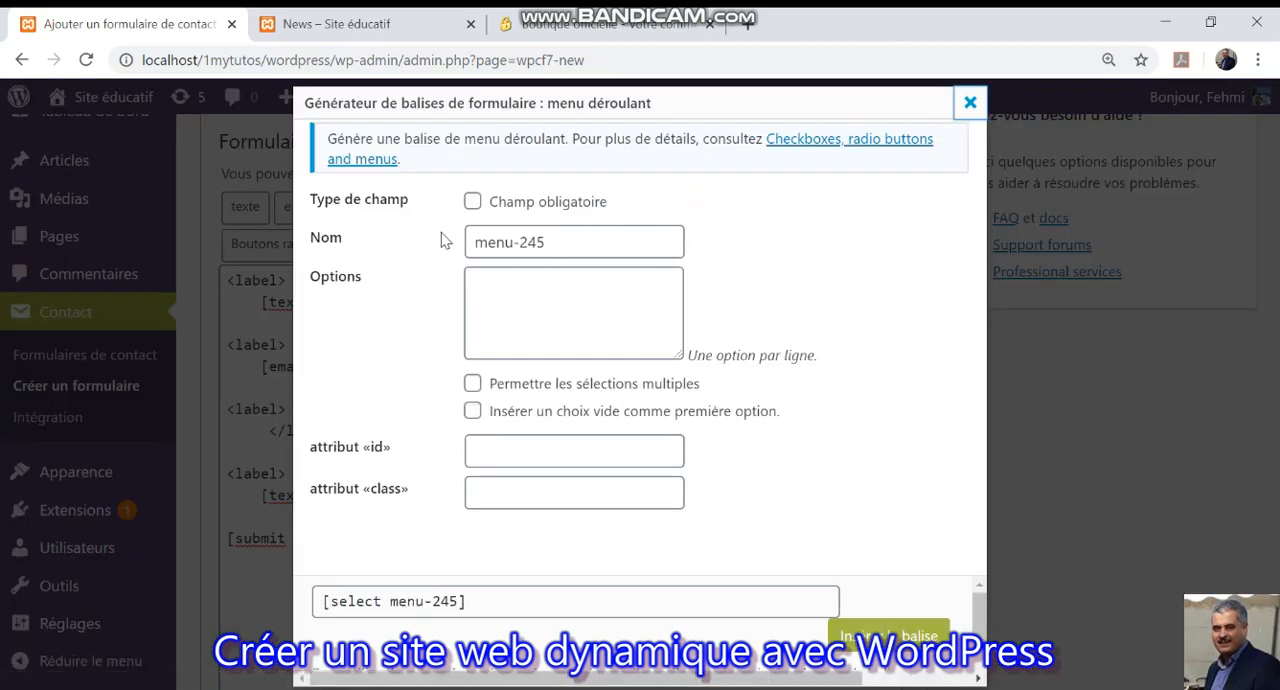
{"action": "left_click", "coordinate": [472, 201]}
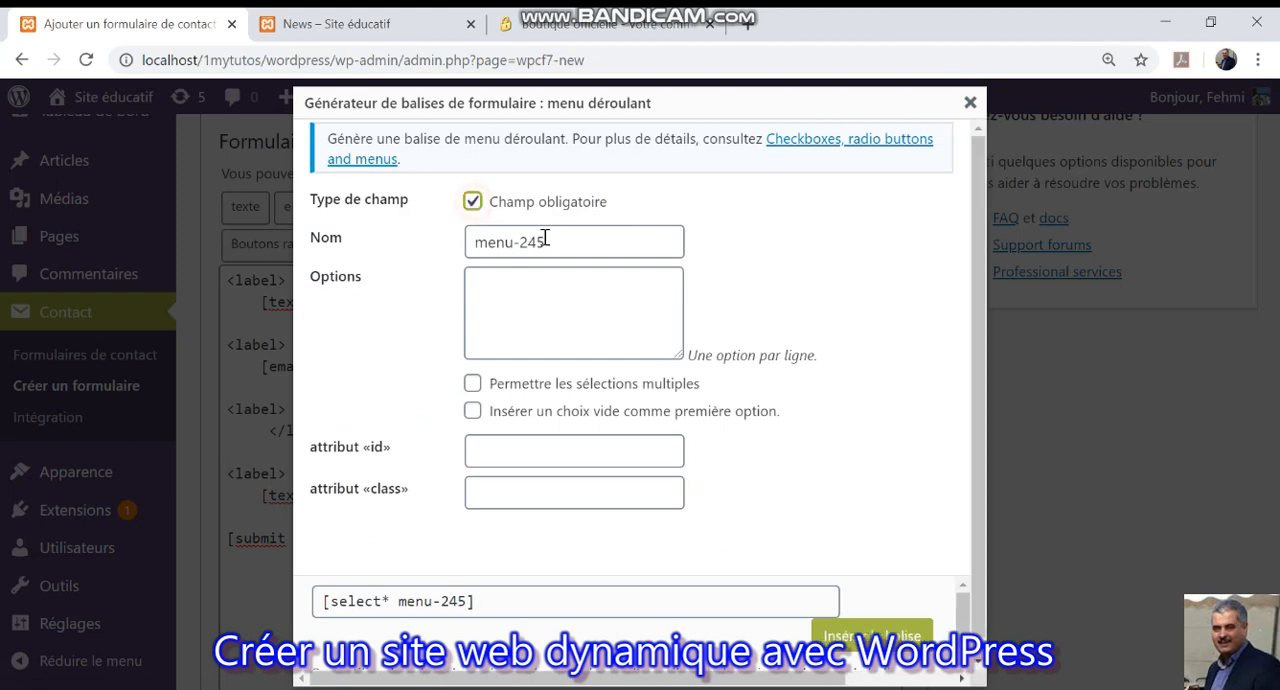
{"action": "left_click_drag", "start_coordinate": [548, 240], "coordinate": [433, 248]}
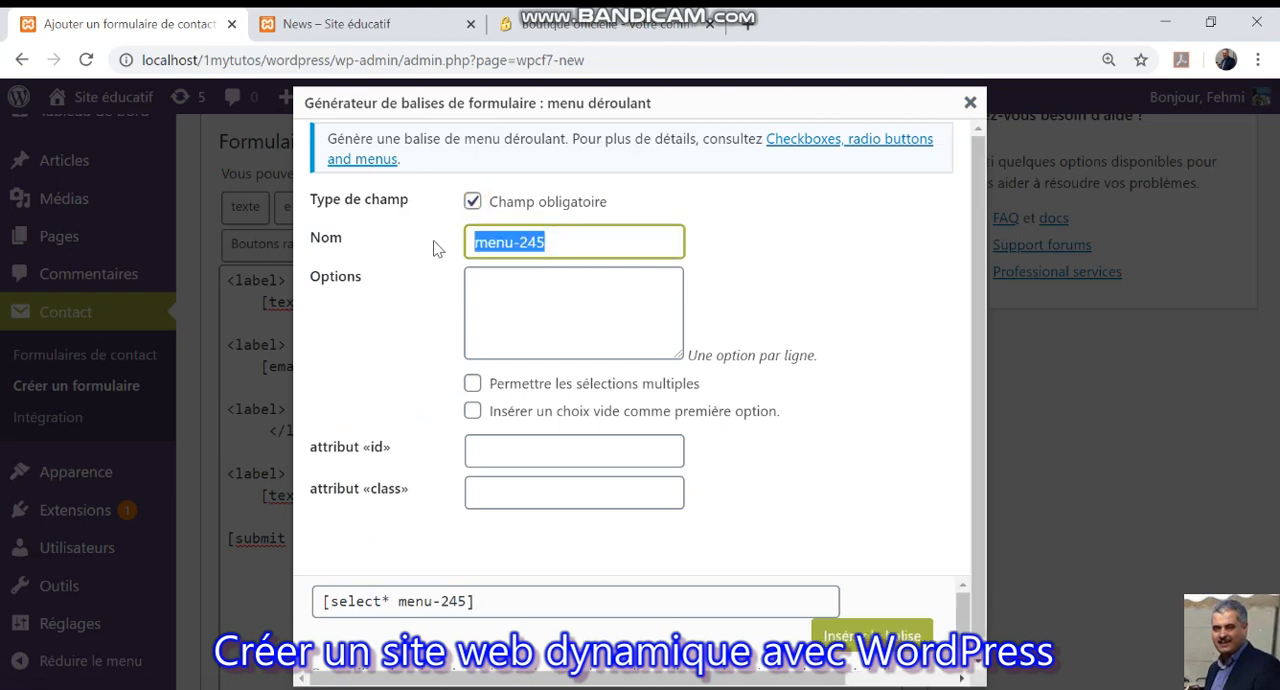
{"action": "type", "text": "sci"}
{"action": "key", "text": "BackSpace"}
{"action": "key", "text": "BackSpace"}
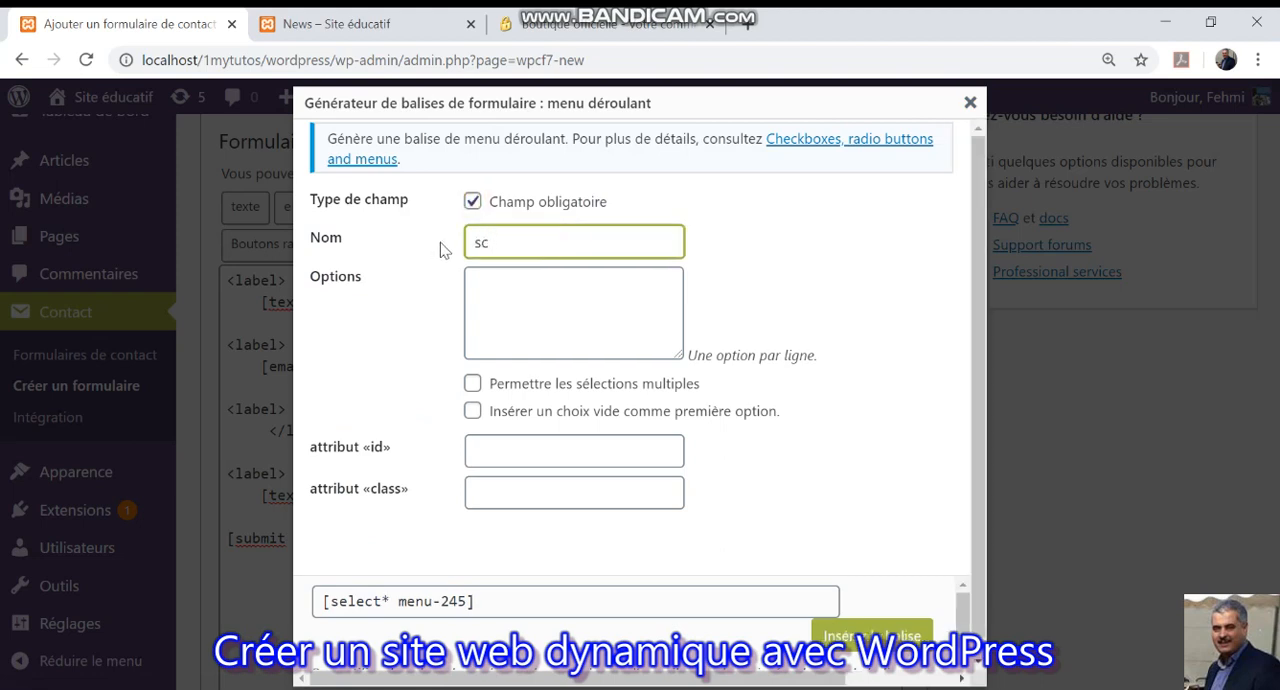
{"action": "type", "text": "pecialite"}
Give the drop-down the options Multimédia, Télécom and Réseaux with a blank first choice, and insert its tag into the form.
{"action": "left_click", "coordinate": [537, 285]}
{"action": "type", "text": "M"}
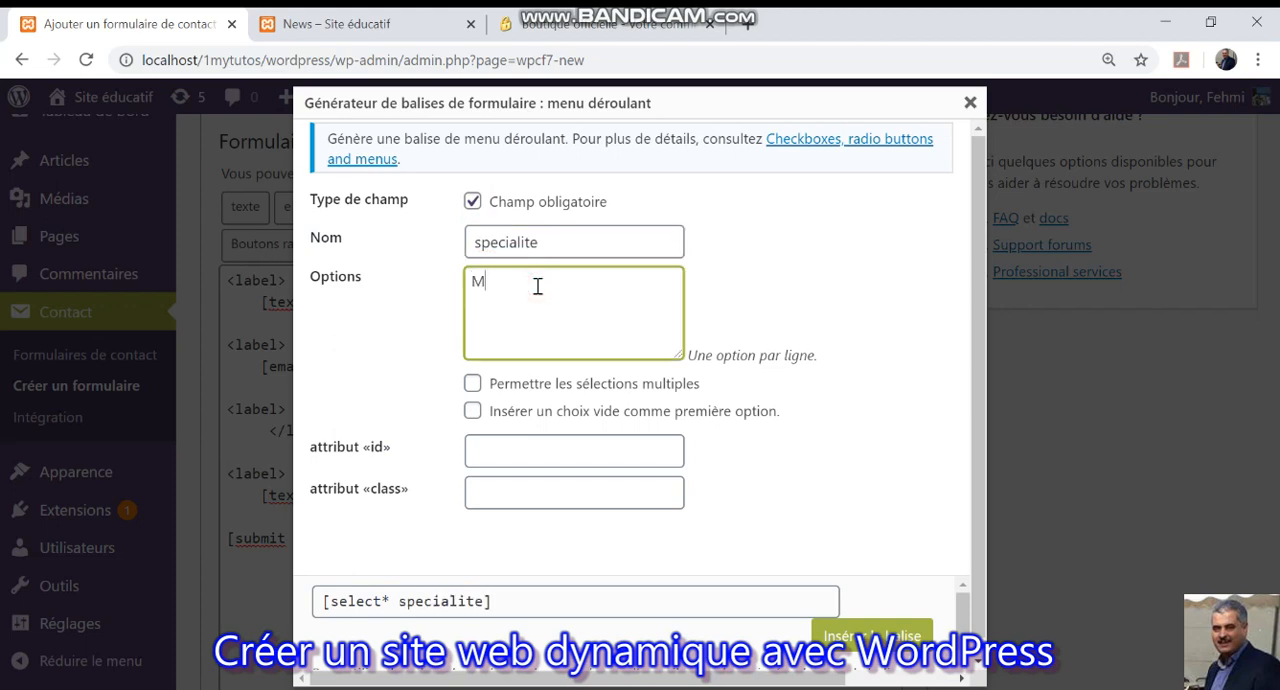
{"action": "type", "text": "ultimédia"}
{"action": "key", "text": "Return"}
{"action": "type", "text": "Téle"}
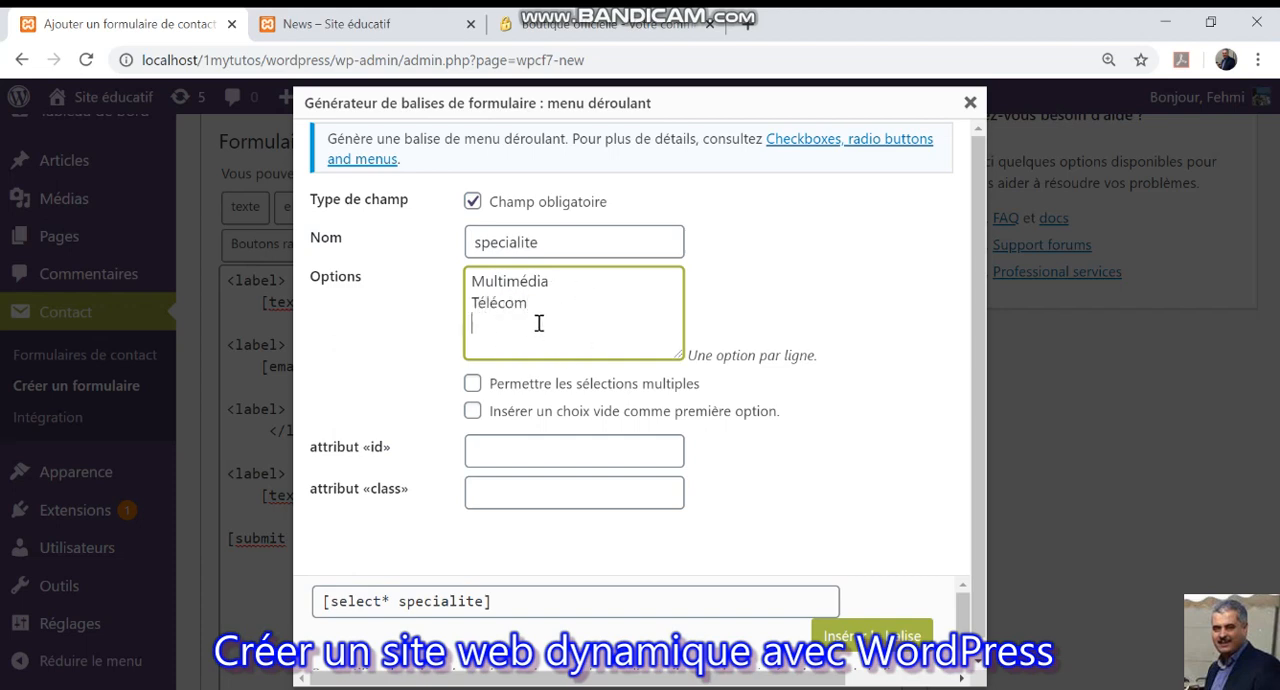
{"action": "type", "text": "eaux"}
{"action": "left_click", "coordinate": [473, 412]}
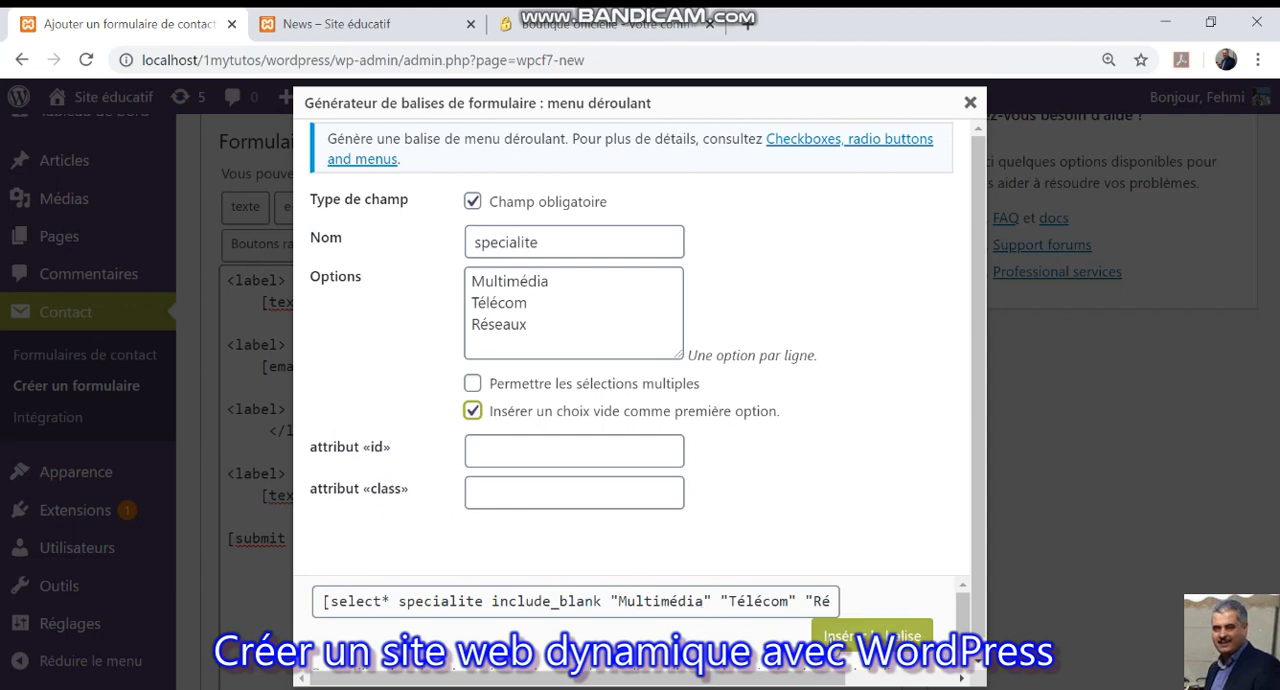
{"action": "left_click", "coordinate": [852, 640]}
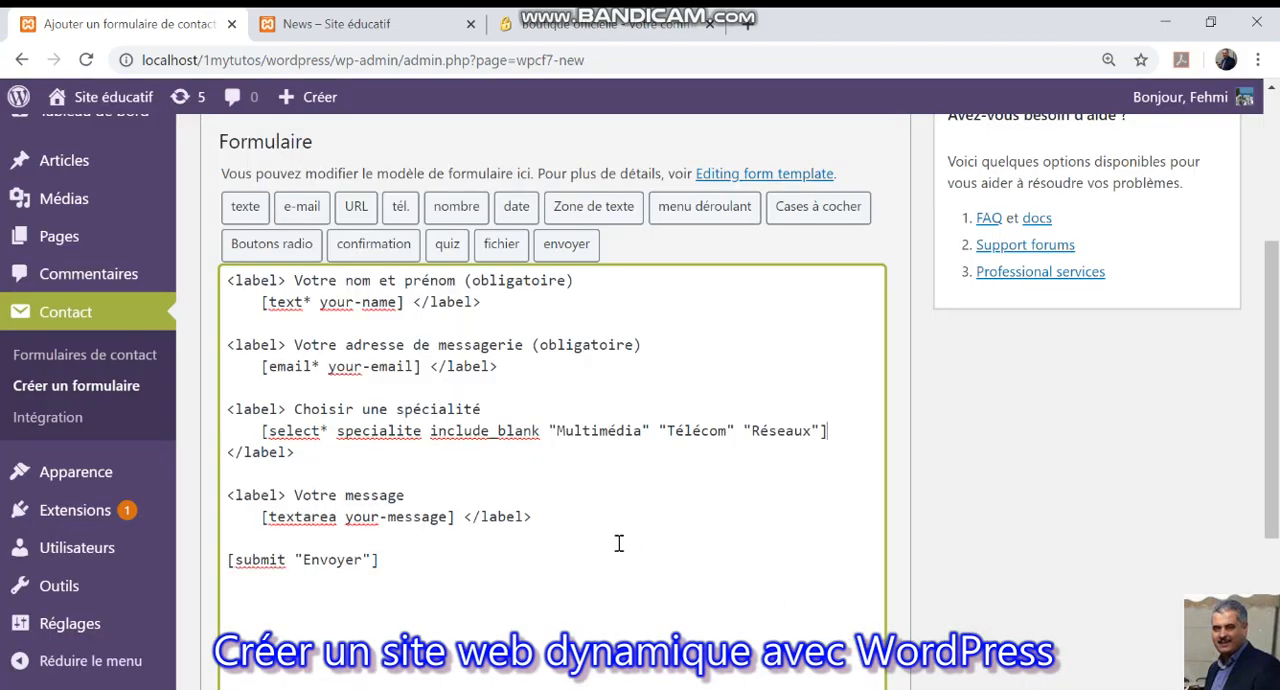
Remove the [textarea your-message] tag and change the "Votre message" label to "Numéro de Tél".
{"action": "scroll", "coordinate": [571, 528], "scroll_direction": "down", "scroll_amount": 2}
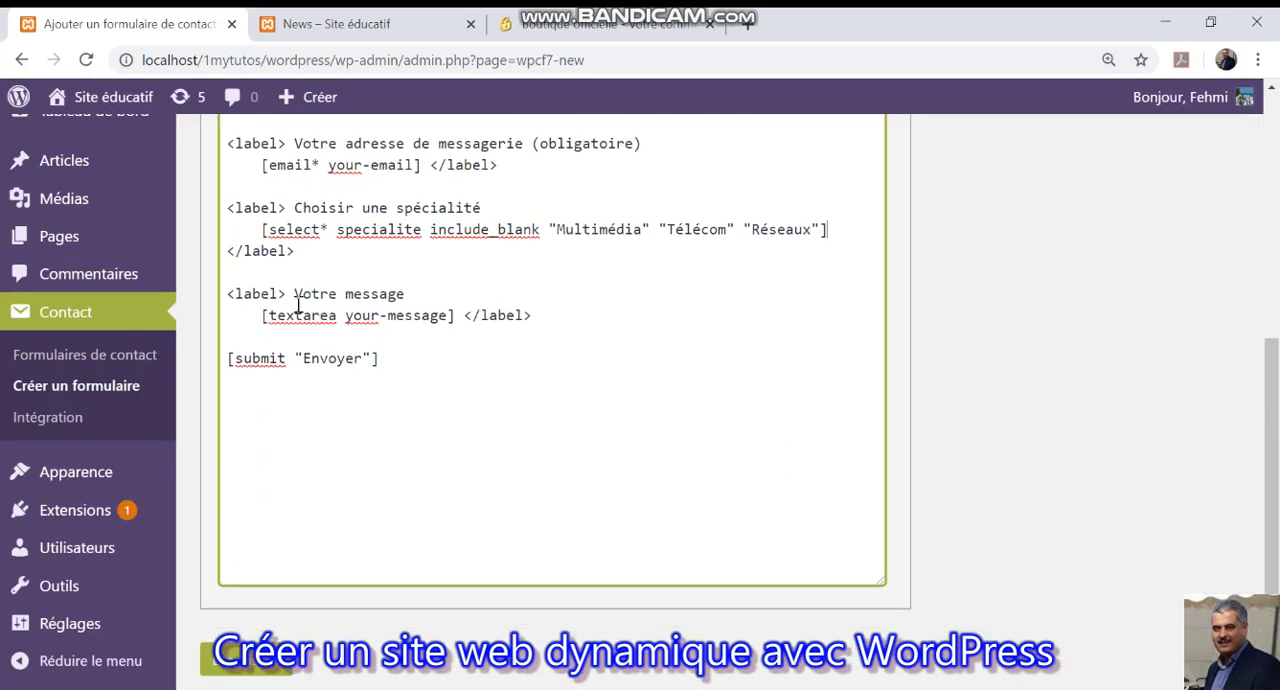
{"action": "left_click", "coordinate": [455, 316]}
{"action": "left_click_drag", "start_coordinate": [455, 316], "coordinate": [258, 316]}
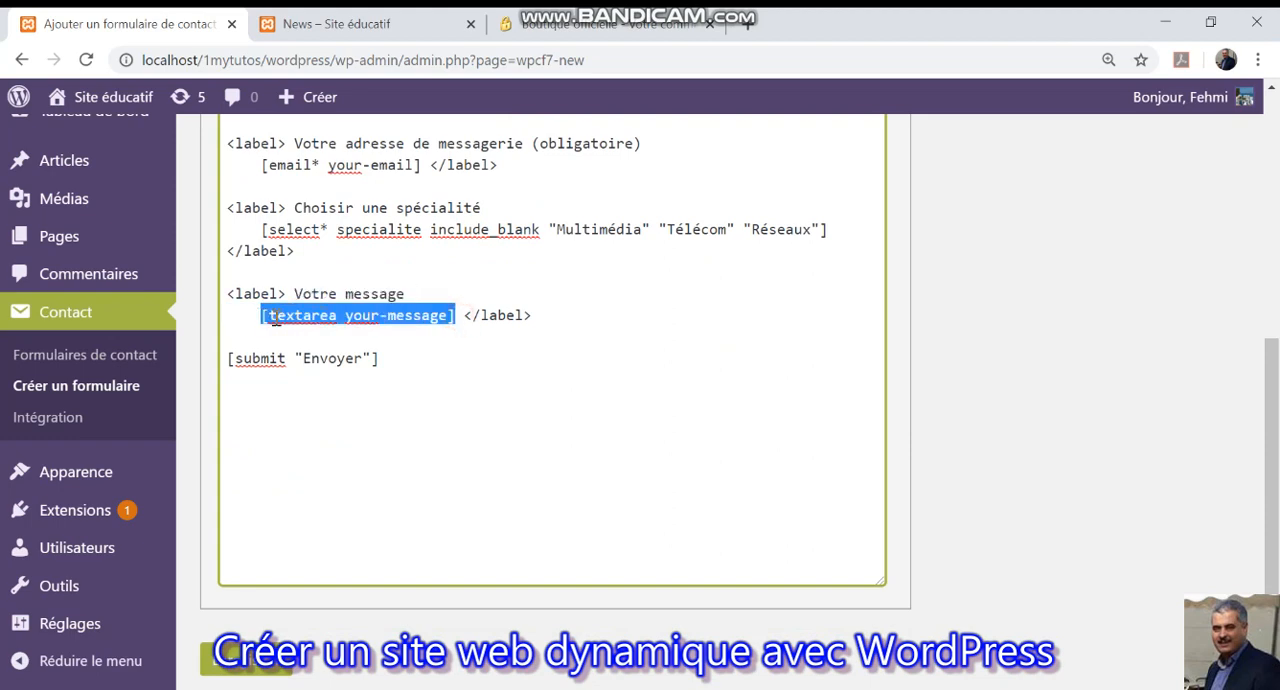
{"action": "key", "text": "ctrl+x"}
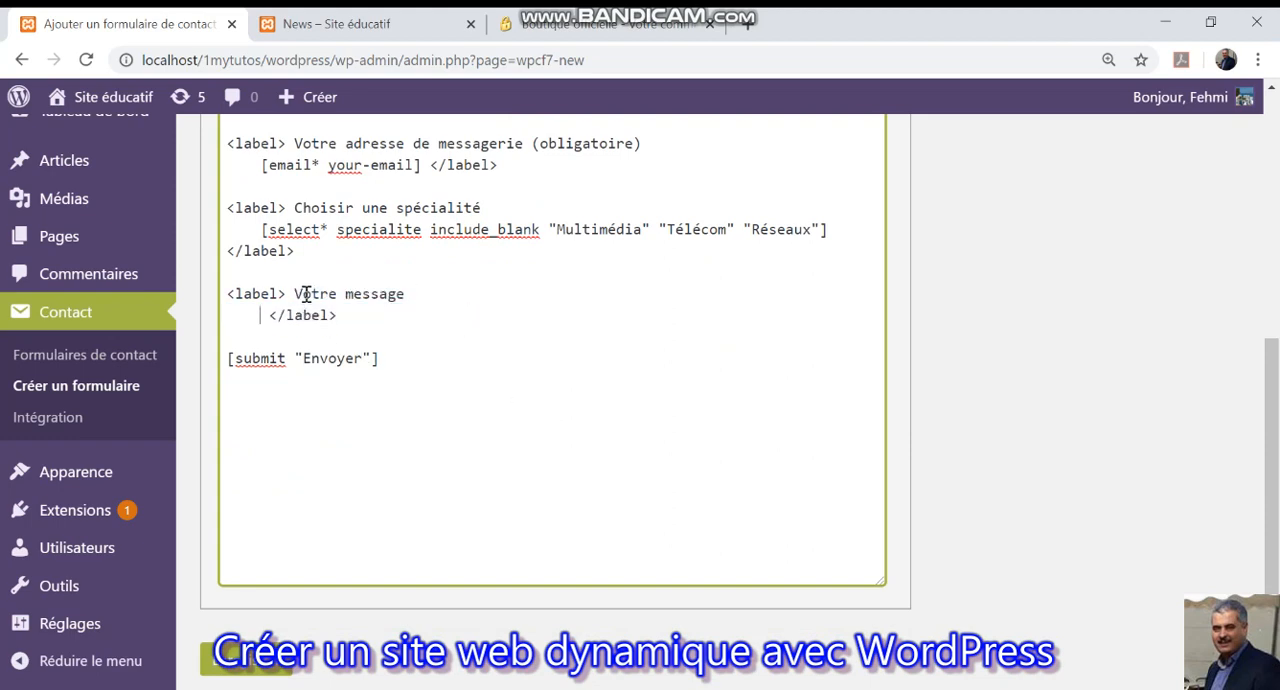
{"action": "left_click", "coordinate": [293, 294]}
{"action": "left_click_drag", "start_coordinate": [293, 294], "coordinate": [409, 292]}
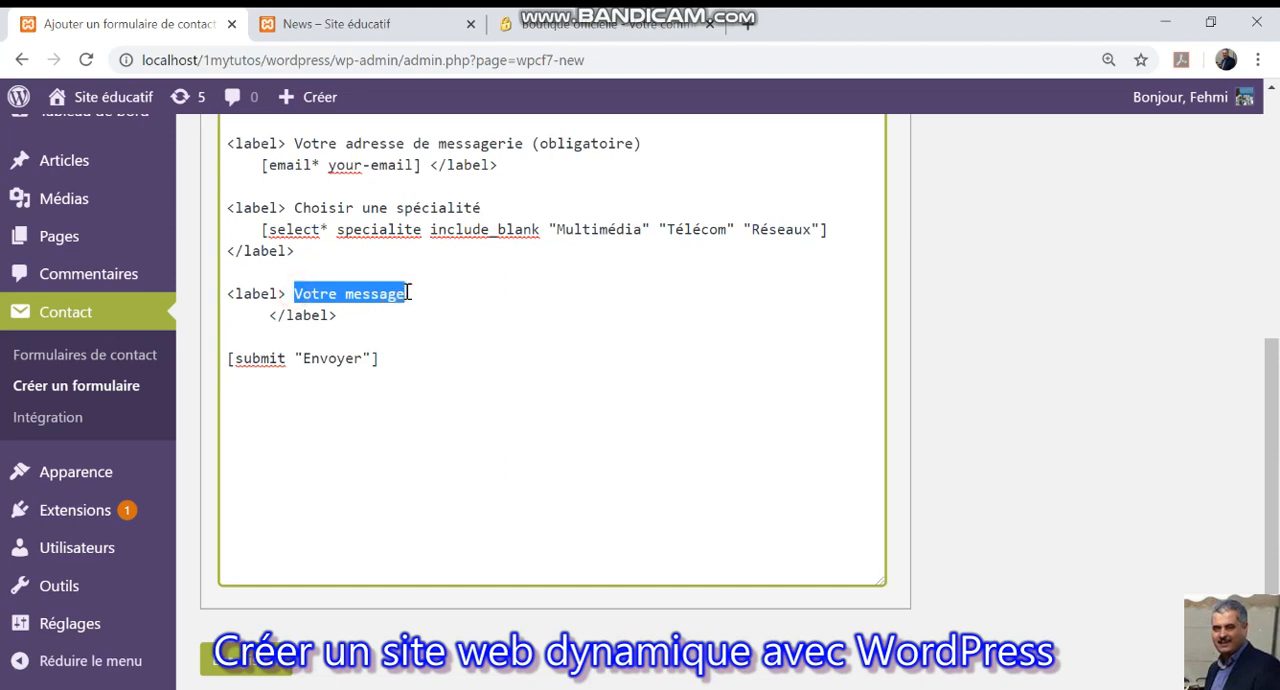
{"action": "type", "text": "Numé"}
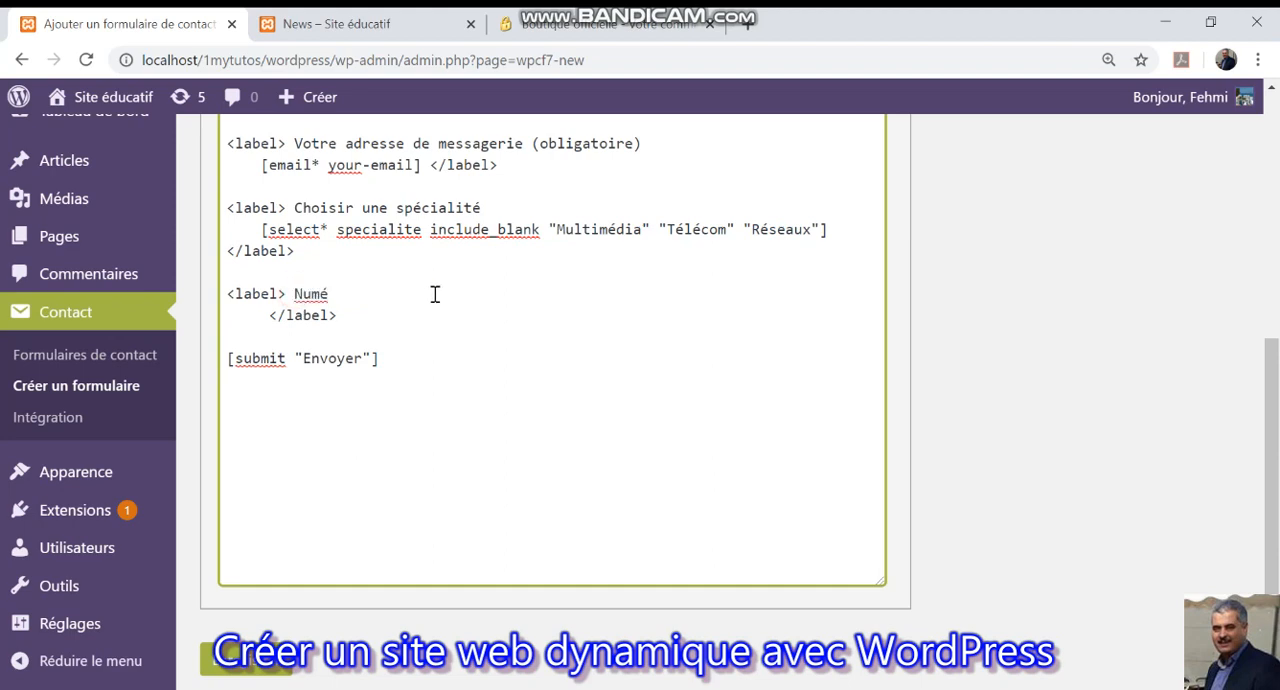
{"action": "type", "text": "ro de Tél."}
Start a telephone tag under the "Numéro de Tél." label and name the field "telephone".
{"action": "left_click", "coordinate": [272, 315]}
{"action": "scroll", "coordinate": [876, 404], "scroll_direction": "up", "scroll_amount": 4}
{"action": "left_click", "coordinate": [406, 311]}
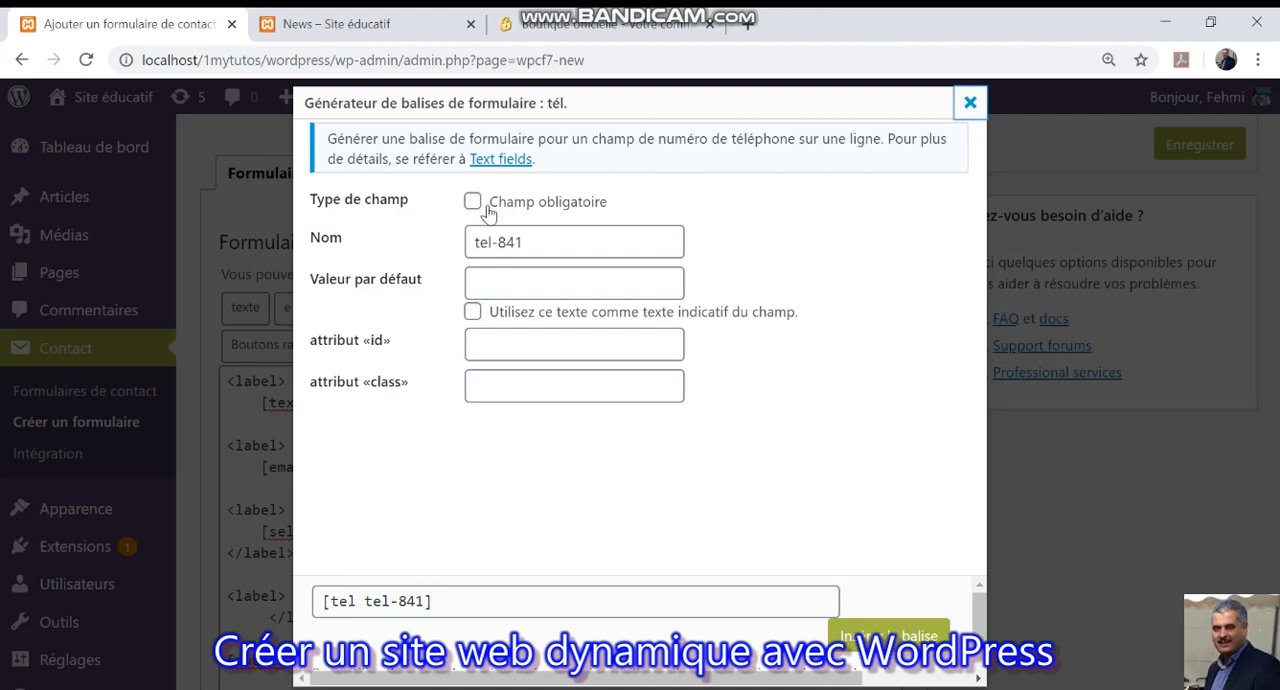
{"action": "left_click_drag", "start_coordinate": [543, 242], "coordinate": [491, 246]}
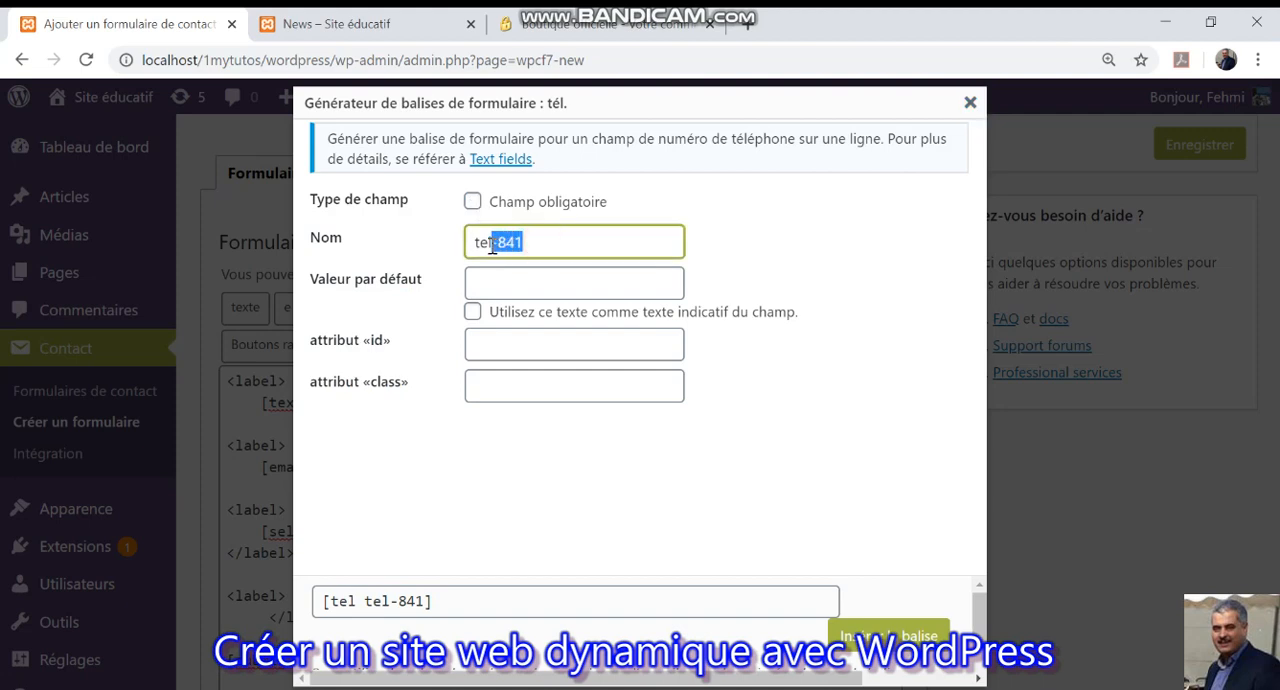
{"action": "key", "text": "BackSpace"}
{"action": "type", "text": "ep"}
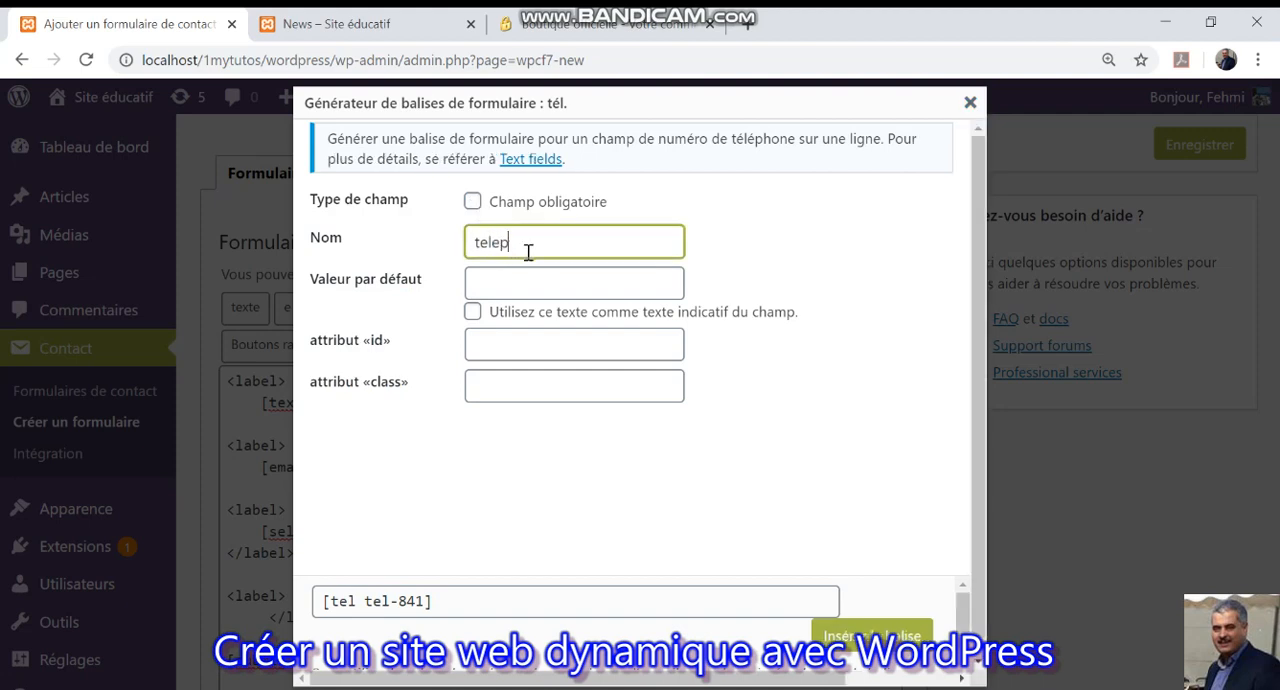
{"action": "type", "text": "hone"}
Set "saisir votre numéro de tél.(8chiffres)" as the phone field's placeholder text and insert the tag into the form.
{"action": "left_click", "coordinate": [515, 289]}
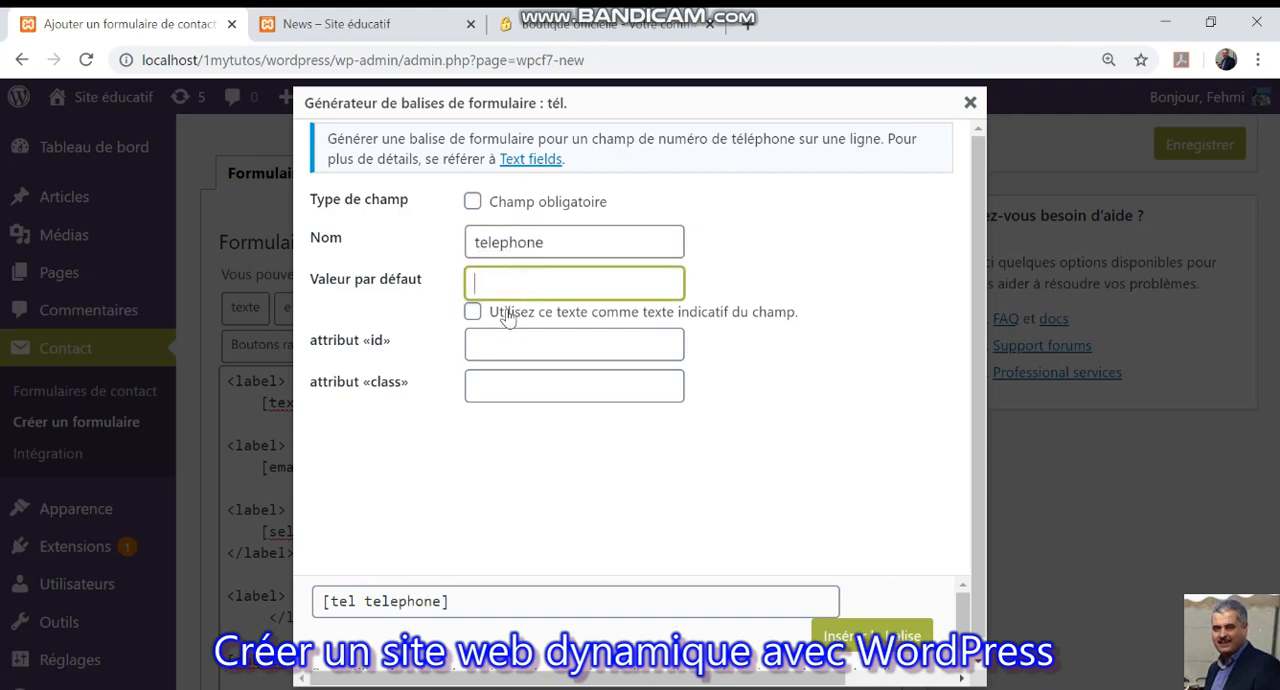
{"action": "left_click", "coordinate": [472, 313]}
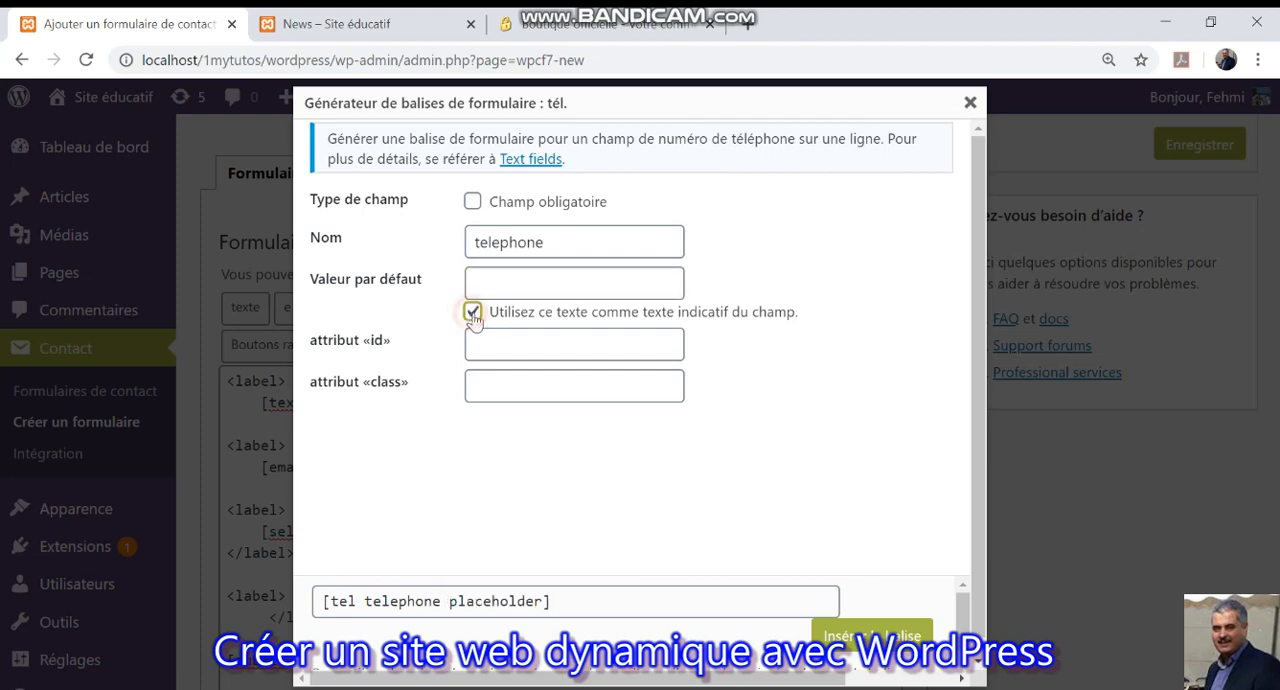
{"action": "left_click", "coordinate": [580, 281]}
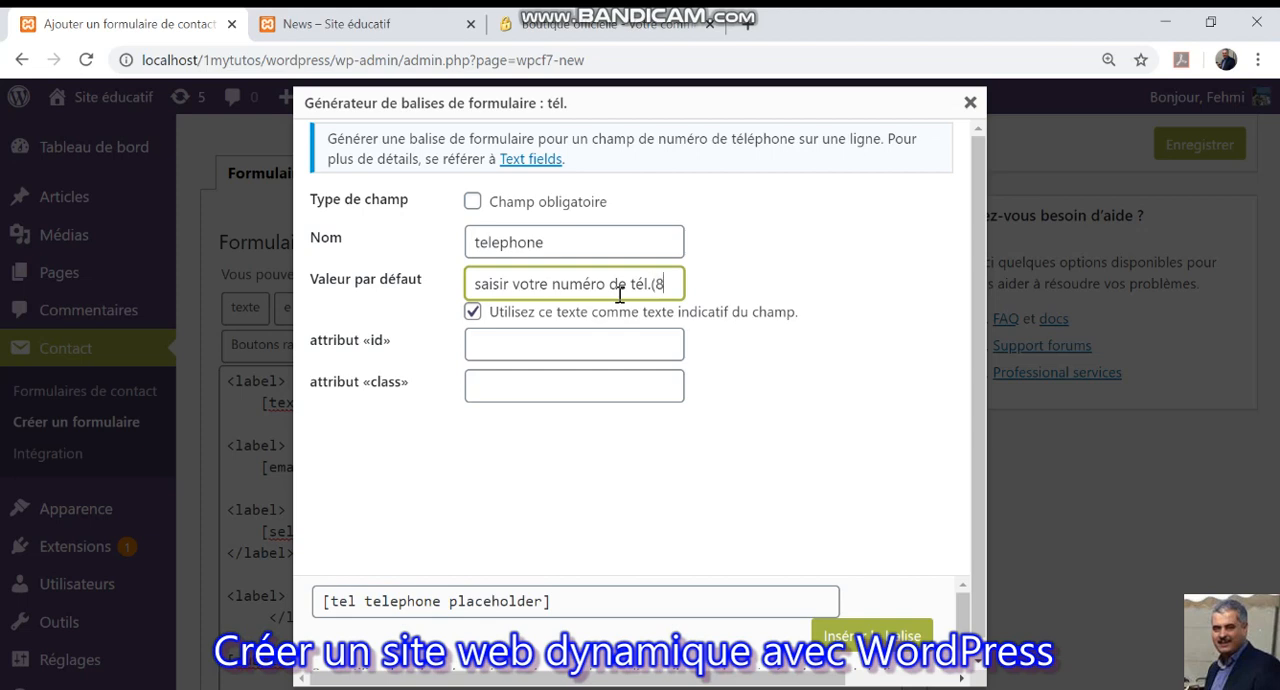
{"action": "type", "text": "hiff"}
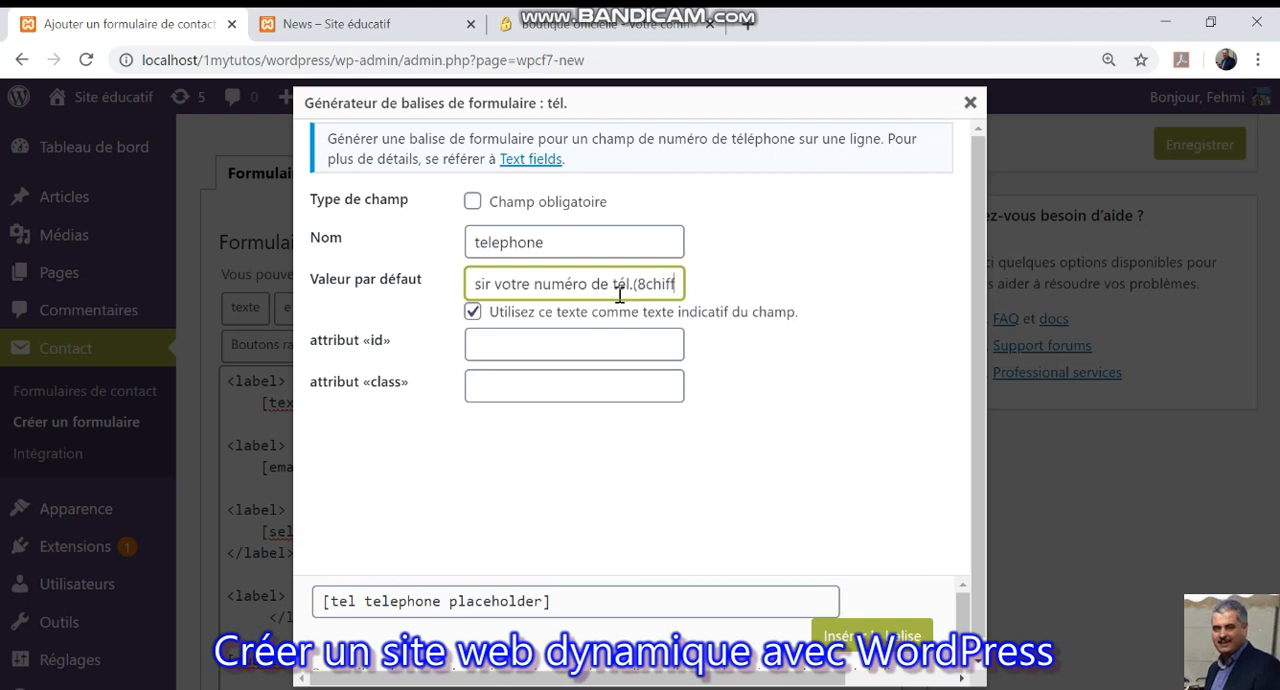
{"action": "type", "text": "res)"}
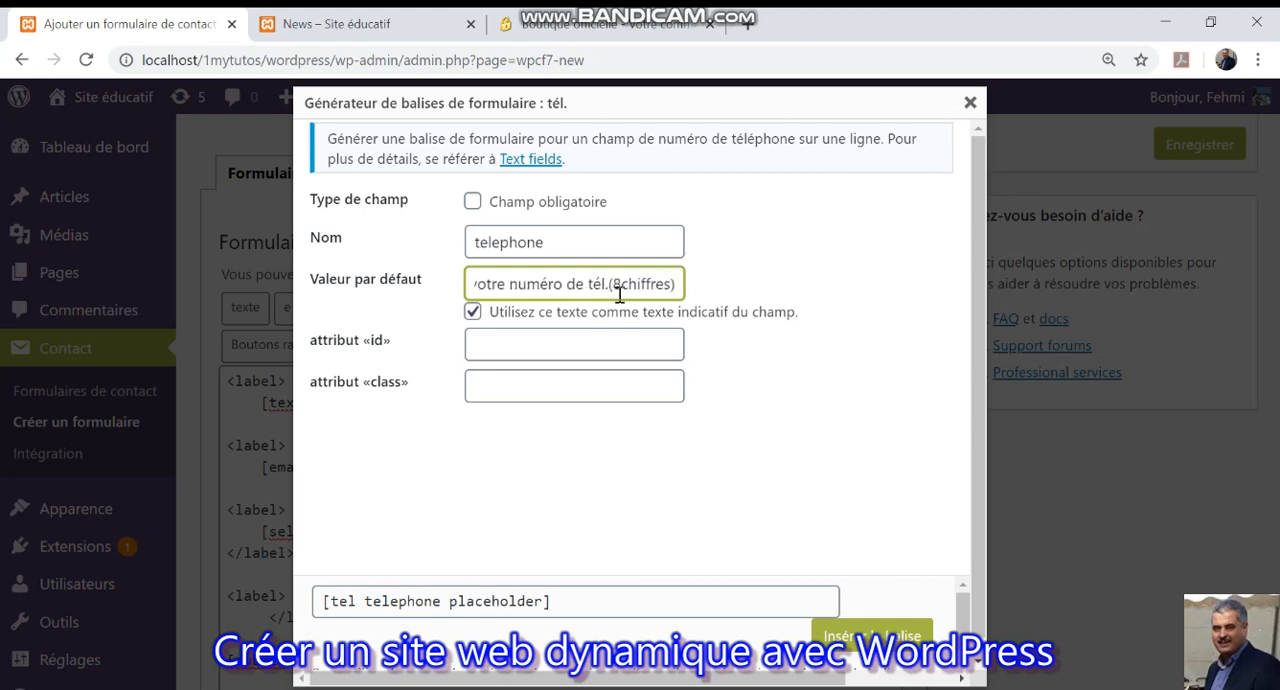
{"action": "left_click", "coordinate": [882, 634]}
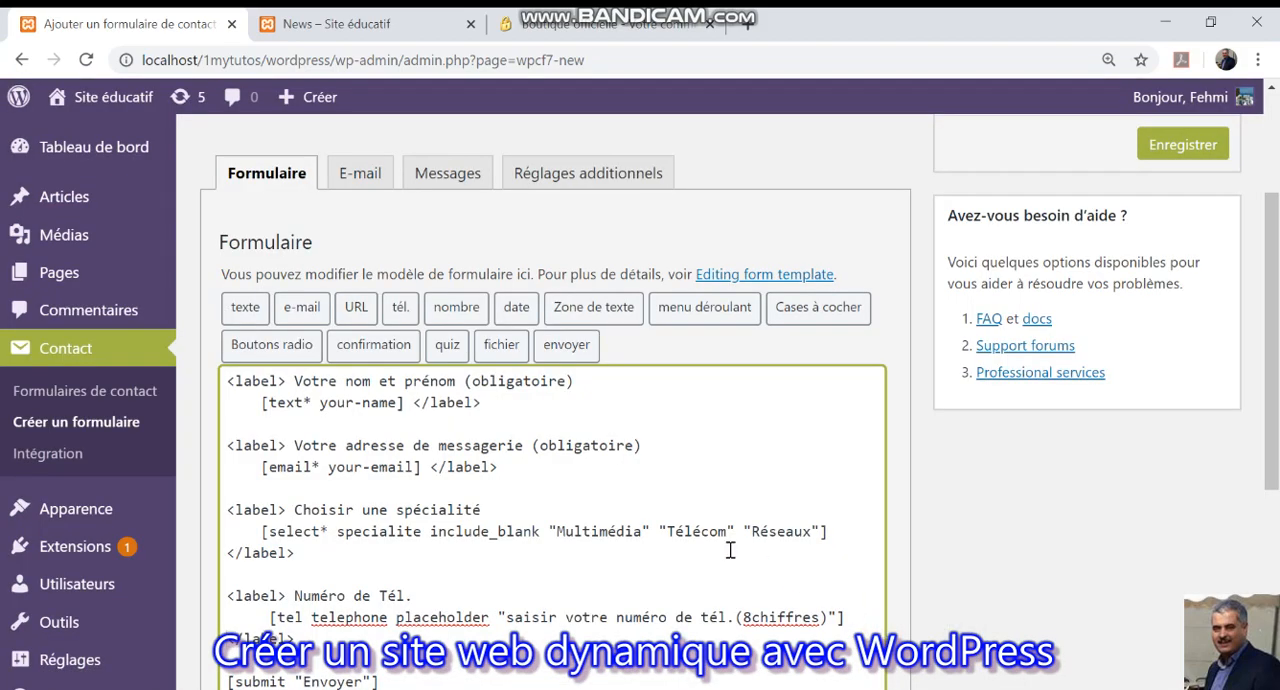
Change the submit tag's text to "S'inscrire" and save the contact form.
{"action": "scroll", "coordinate": [656, 524], "scroll_direction": "down", "scroll_amount": 2}
{"action": "double_click", "coordinate": [341, 481]}
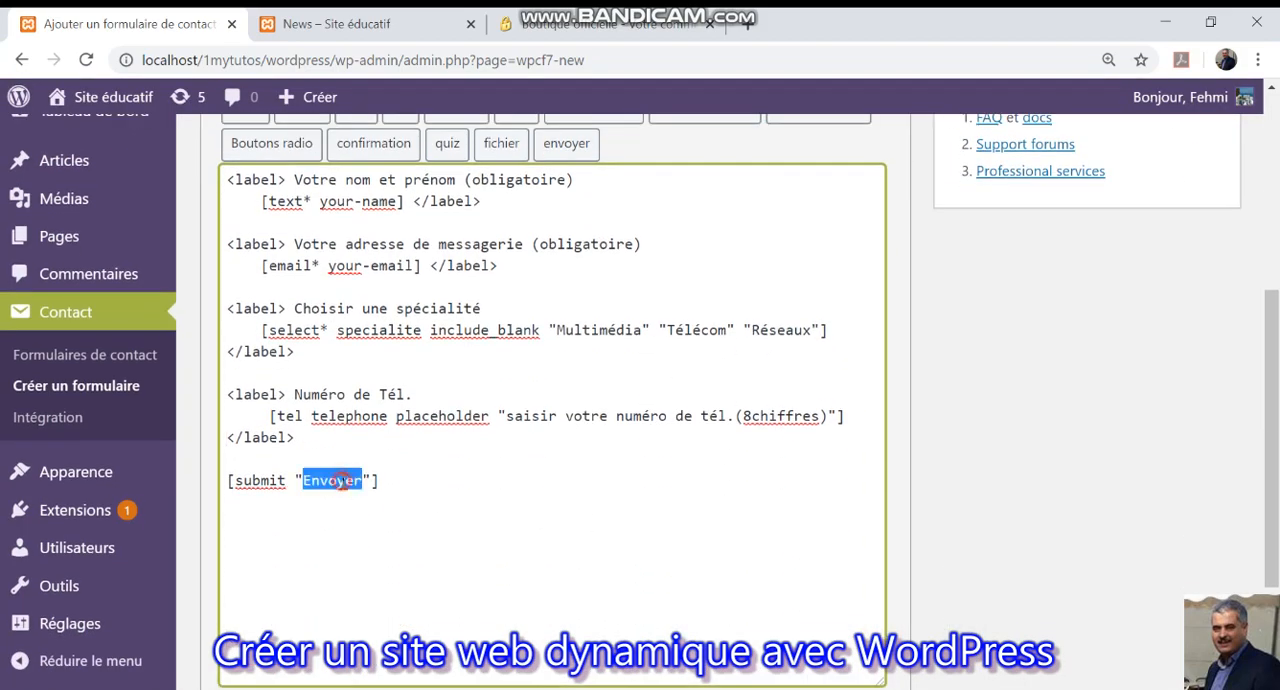
{"action": "left_click", "coordinate": [245, 487]}
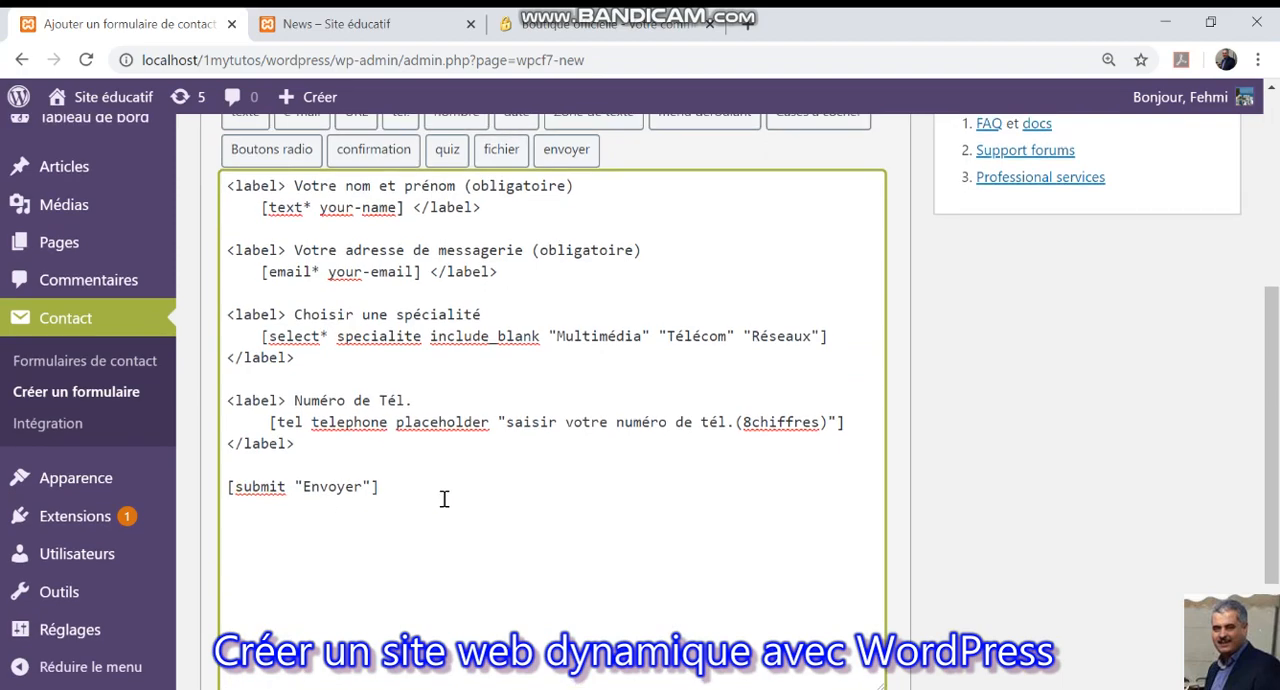
{"action": "scroll", "coordinate": [444, 497], "scroll_direction": "up", "scroll_amount": 2}
{"action": "scroll", "coordinate": [436, 499], "scroll_direction": "down", "scroll_amount": 1}
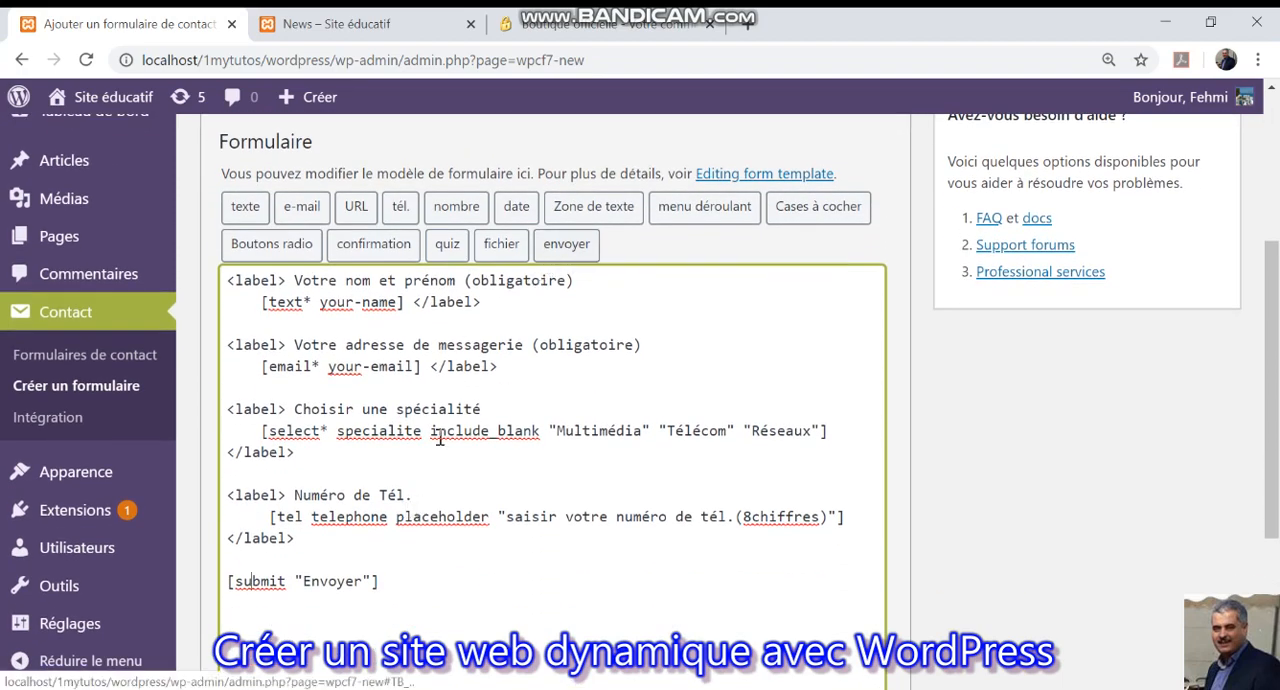
{"action": "left_click_drag", "start_coordinate": [304, 581], "coordinate": [364, 581]}
{"action": "type", "text": "S"}
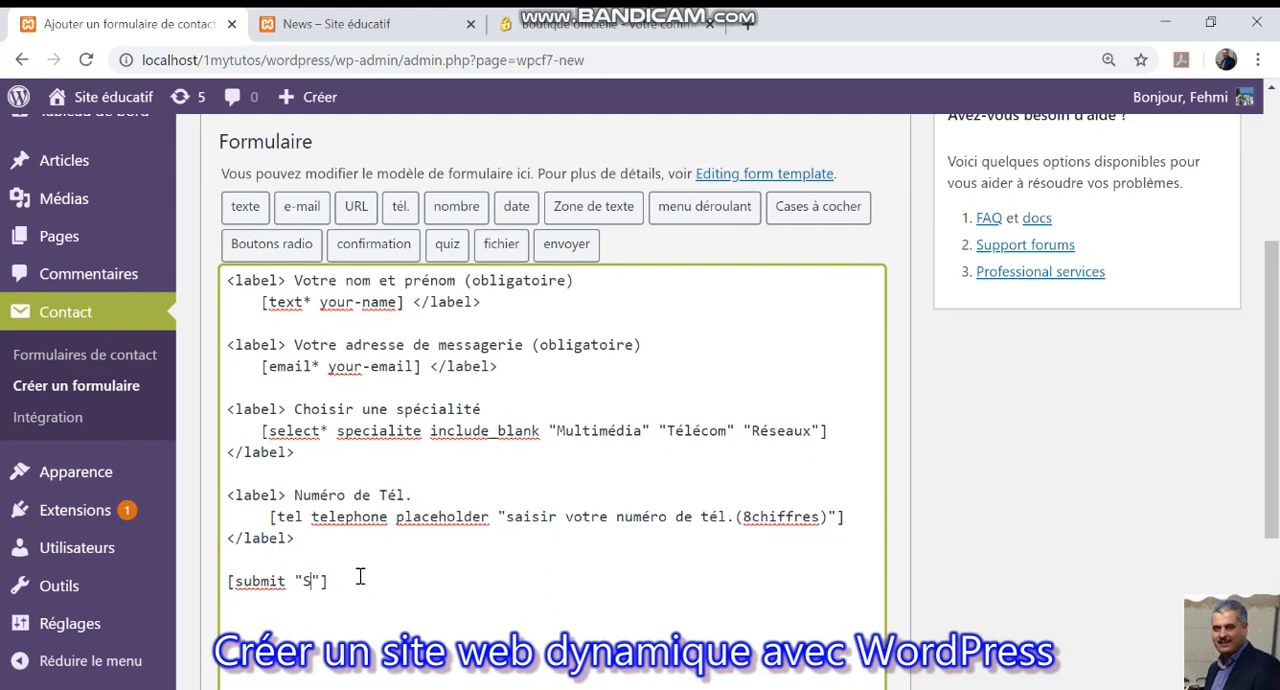
{"action": "type", "text": "'inscrire"}
{"action": "scroll", "coordinate": [543, 598], "scroll_direction": "down", "scroll_amount": 3}
{"action": "left_click", "coordinate": [232, 578]}
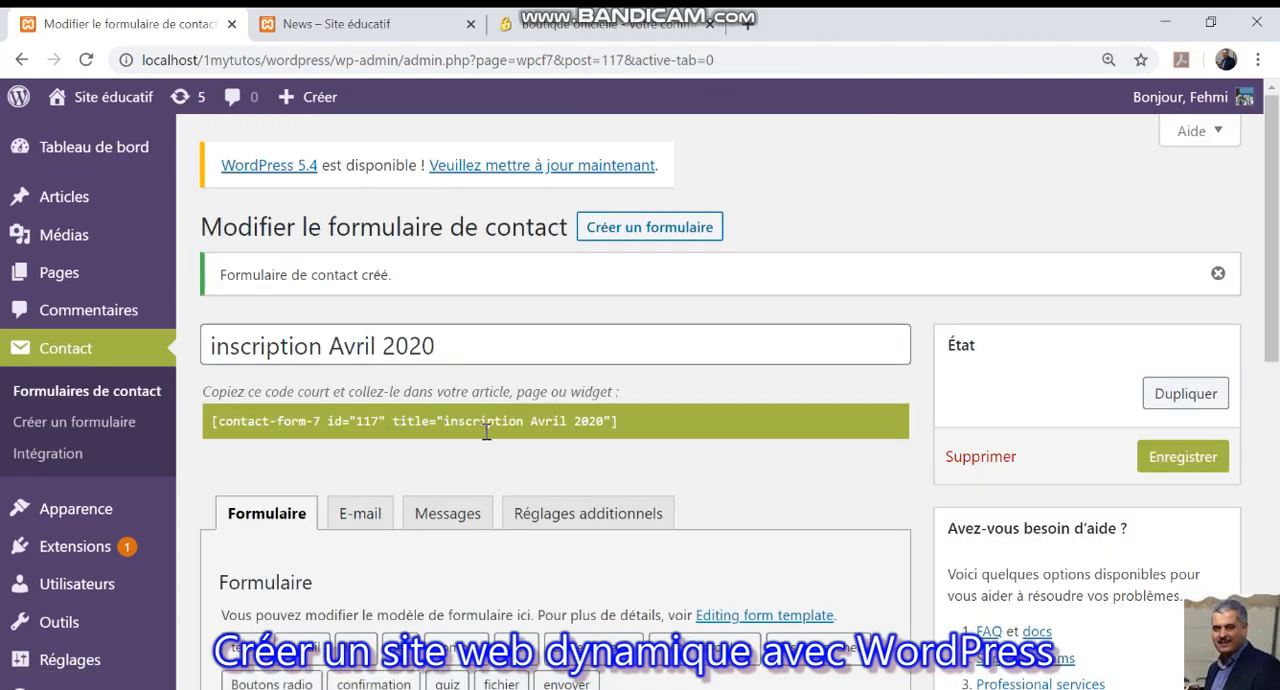
Copy the saved form's shortcode and open the "Inscription 2020" article for editing.
{"action": "left_click", "coordinate": [441, 425]}
{"action": "key", "text": "ctrl+c"}
{"action": "right_click", "coordinate": [446, 426]}
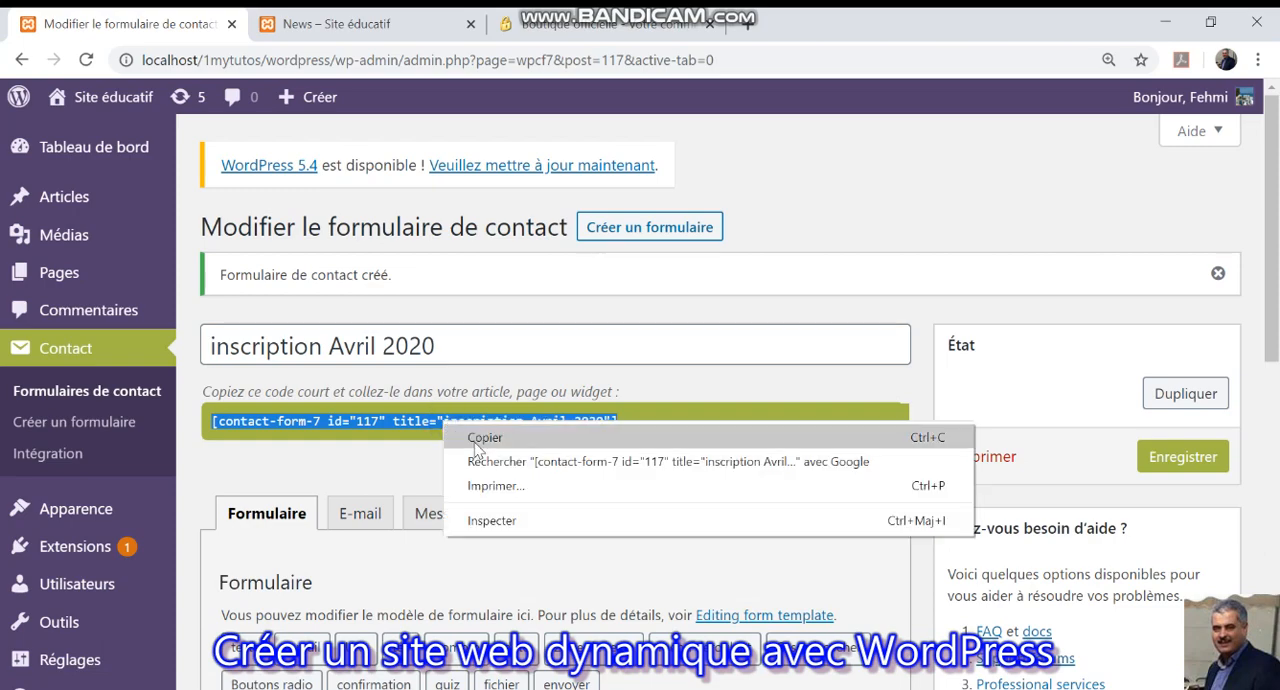
{"action": "left_click", "coordinate": [477, 446]}
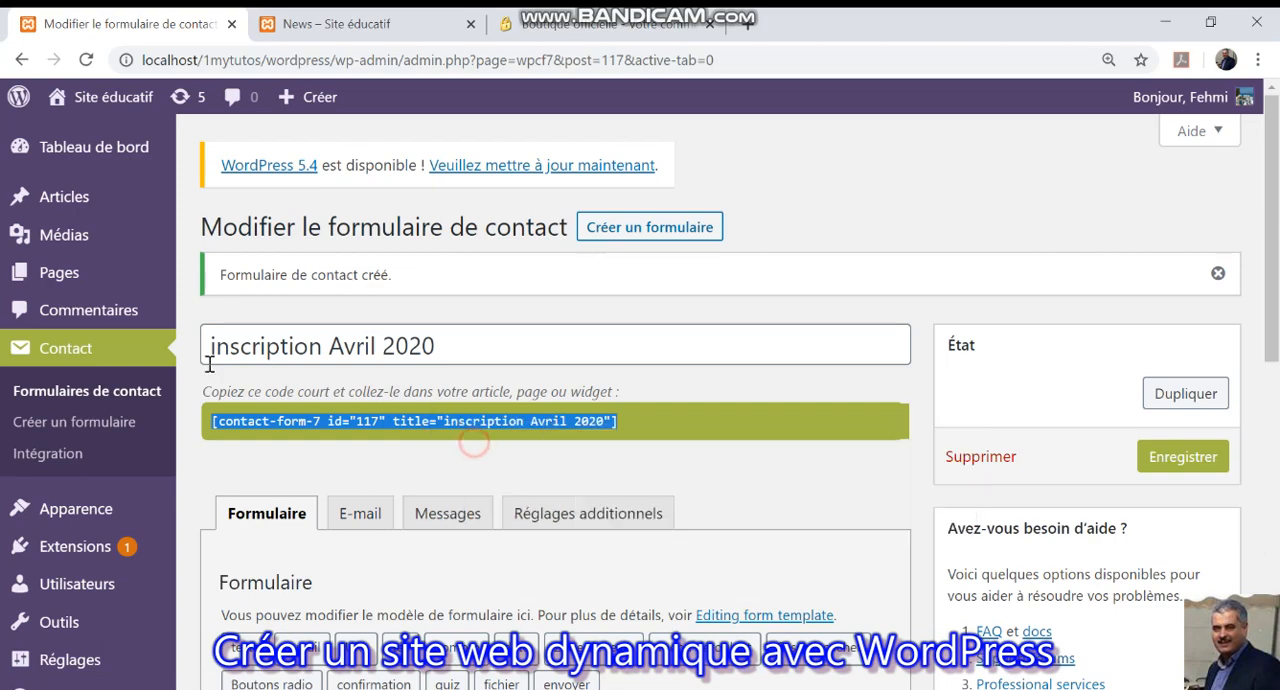
{"action": "left_click", "coordinate": [80, 196]}
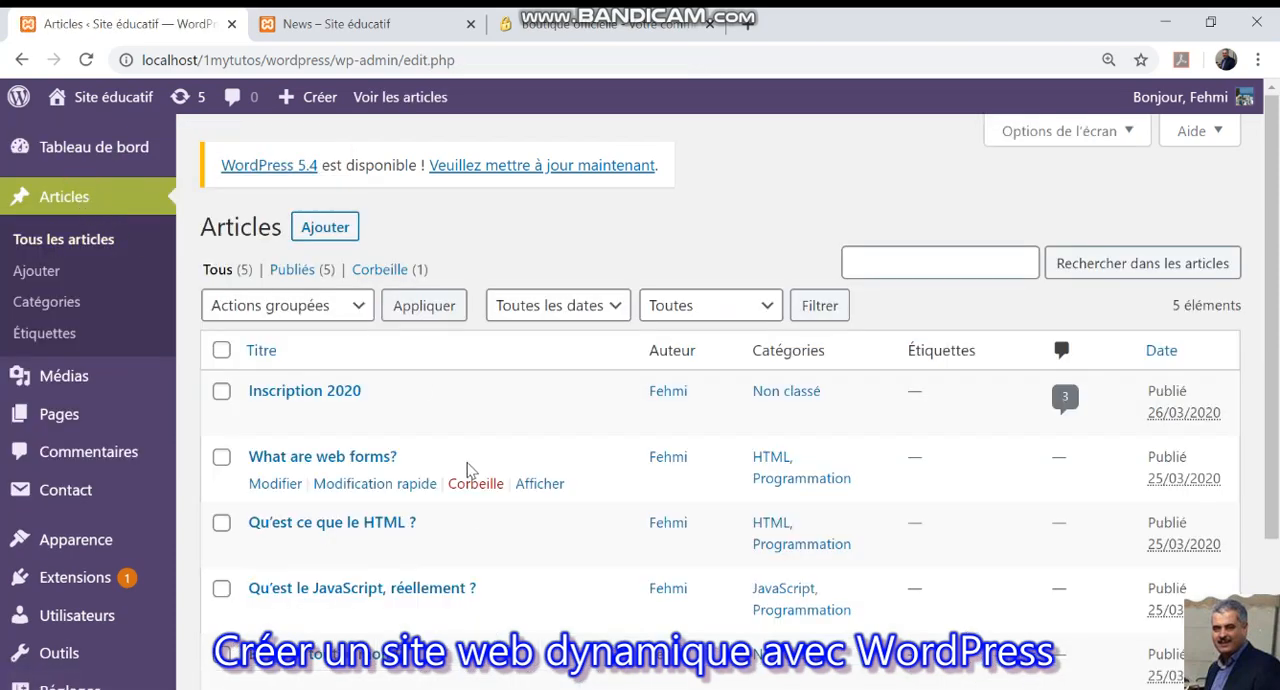
{"action": "left_click", "coordinate": [280, 420]}
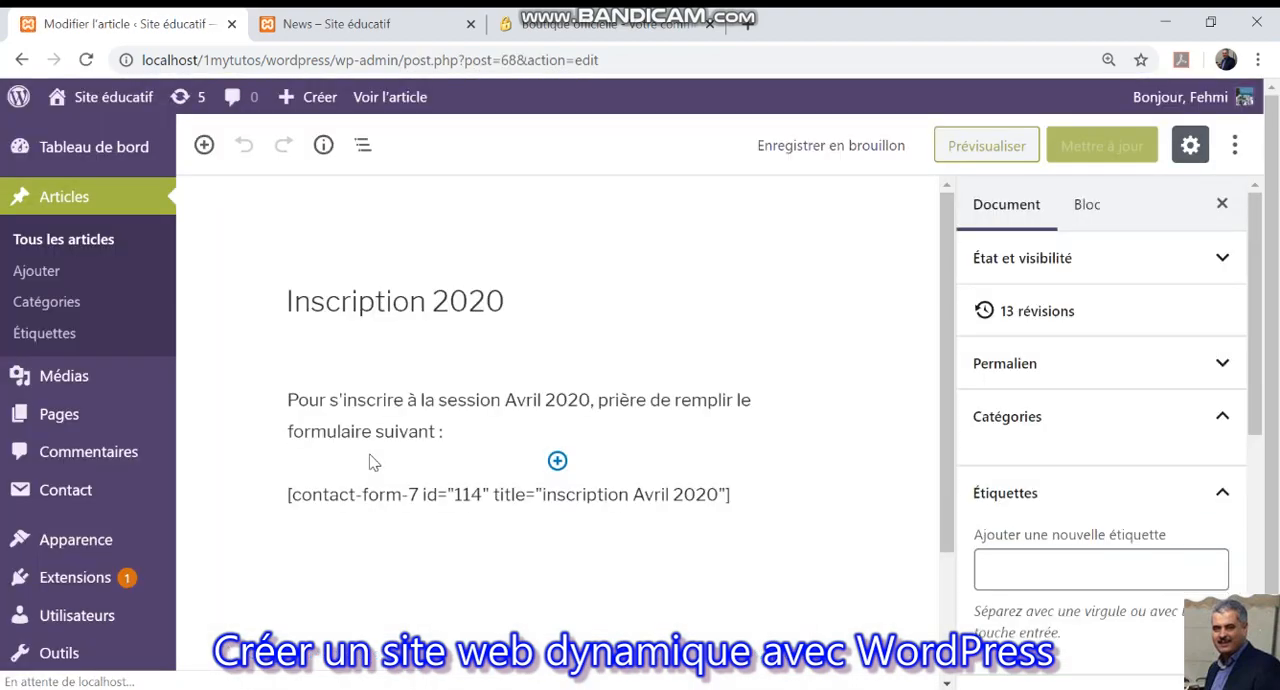
Replace the old contact-form shortcode in the article with the copied one and update the article.
{"action": "left_click_drag", "start_coordinate": [731, 498], "coordinate": [247, 487]}
{"action": "key", "text": "BackSpace"}
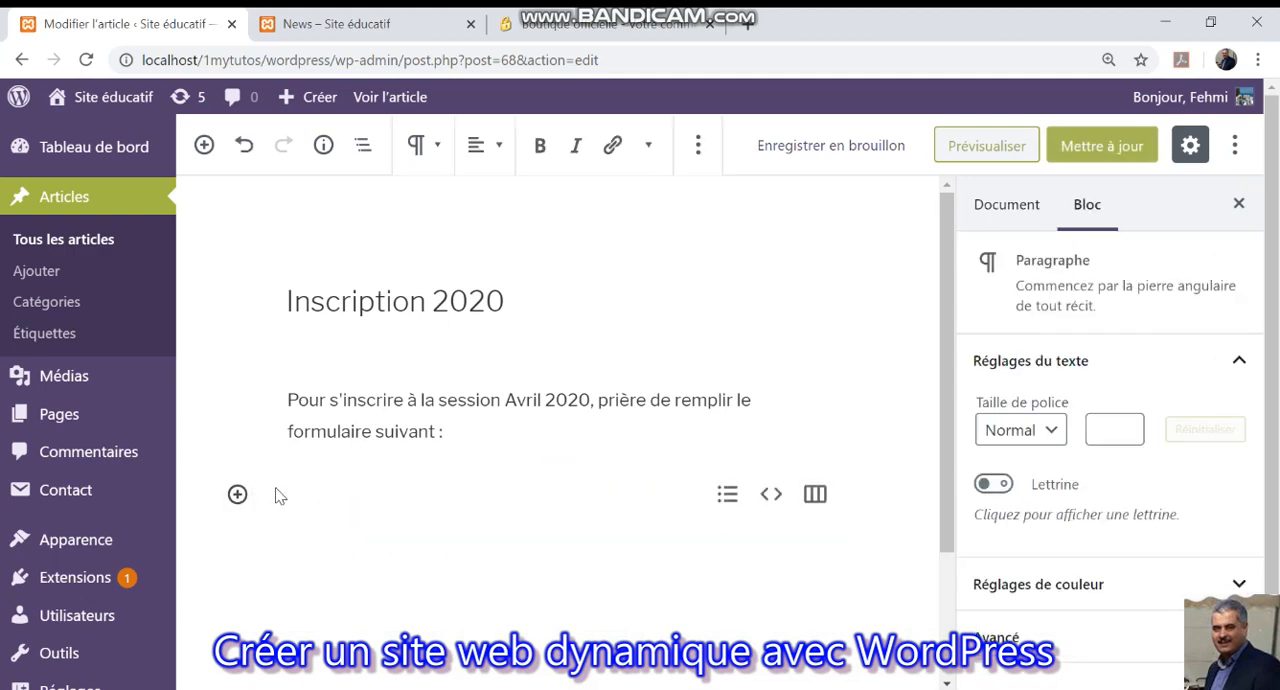
{"action": "right_click", "coordinate": [297, 486]}
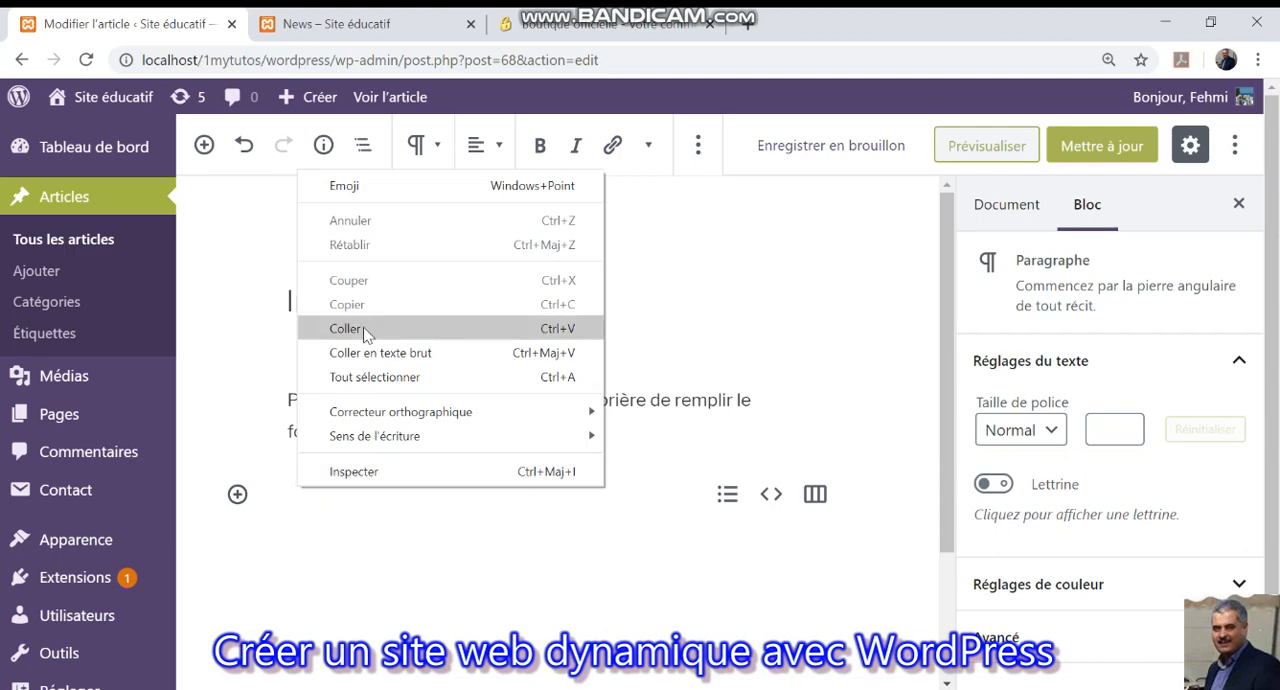
{"action": "left_click", "coordinate": [364, 333]}
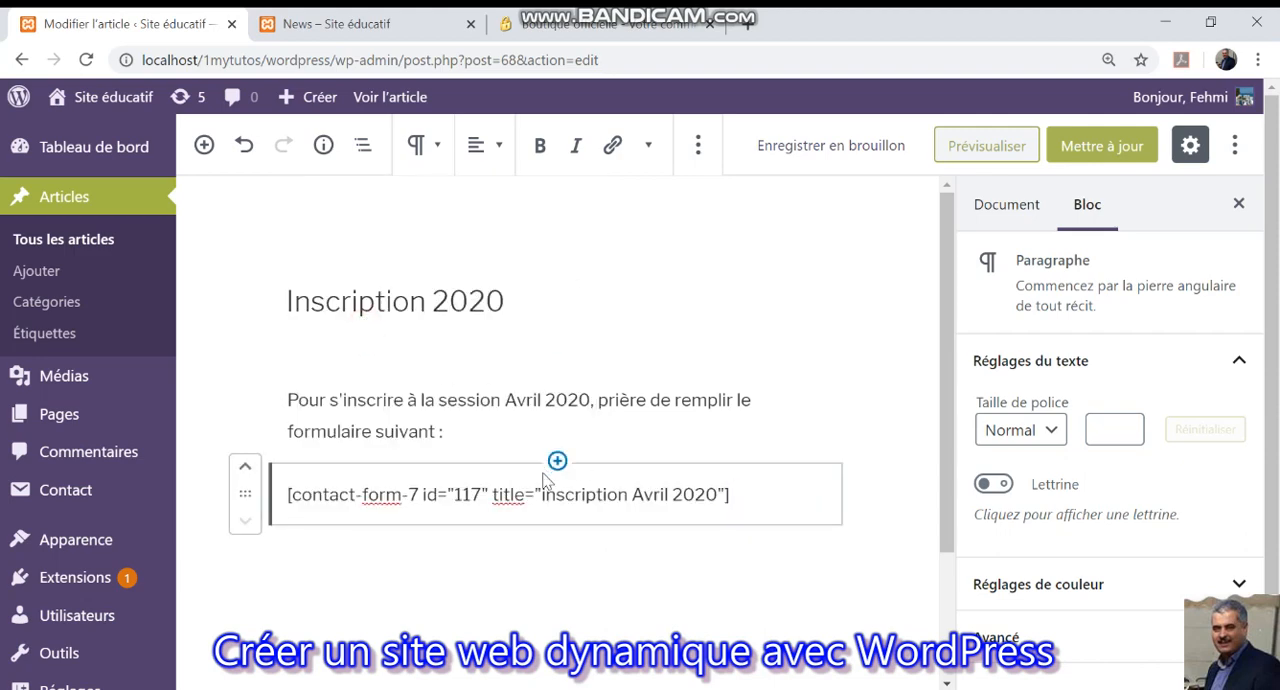
{"action": "left_click", "coordinate": [1112, 146]}
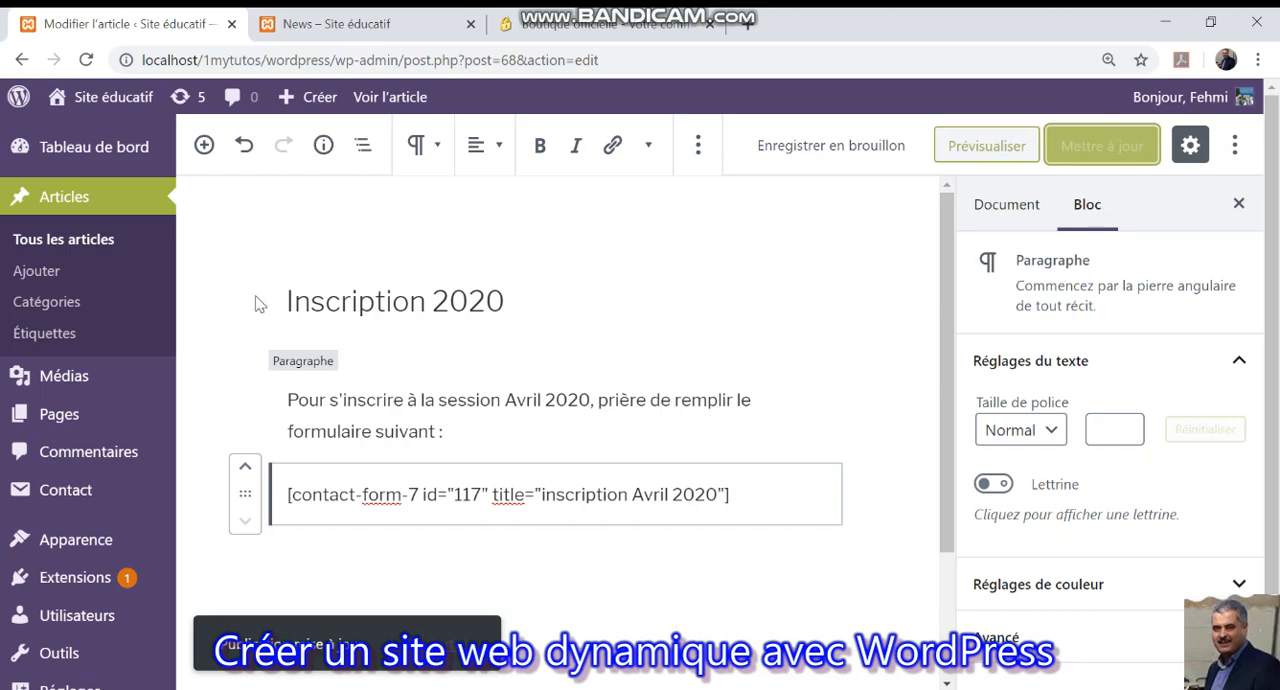
Reload the site's News page and examine the registration form in the "Inscription 2020" article.
{"action": "left_click", "coordinate": [336, 23]}
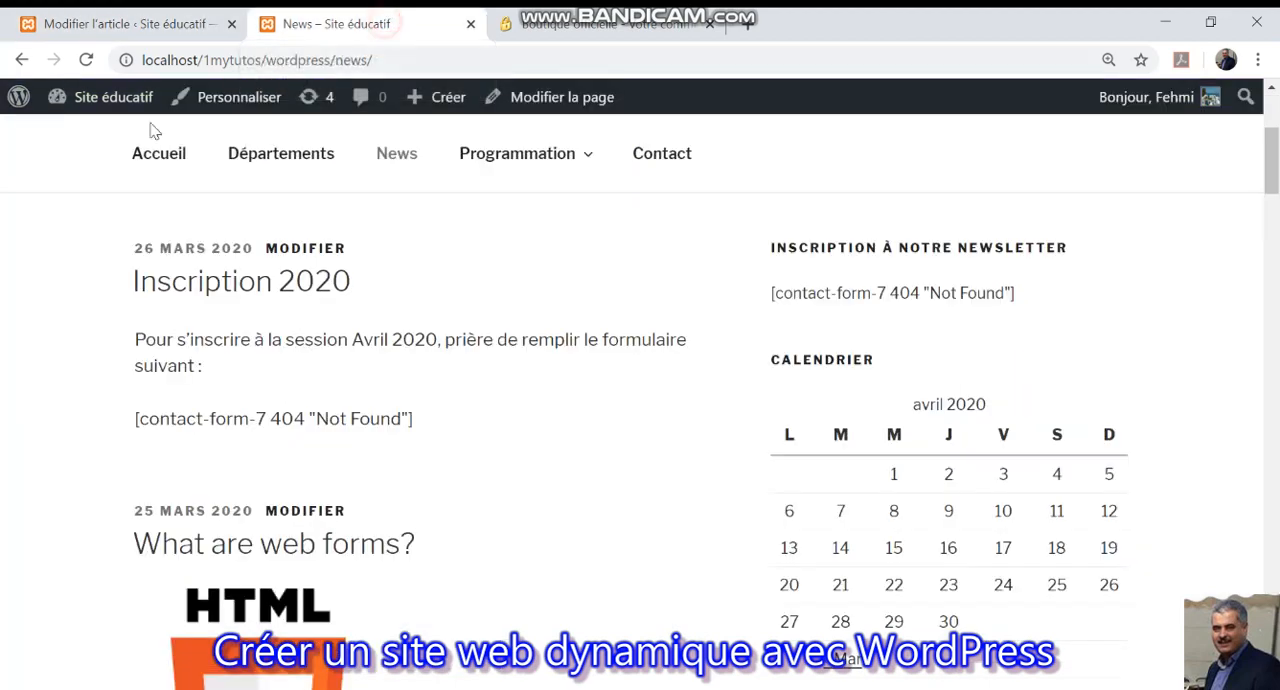
{"action": "left_click", "coordinate": [86, 60]}
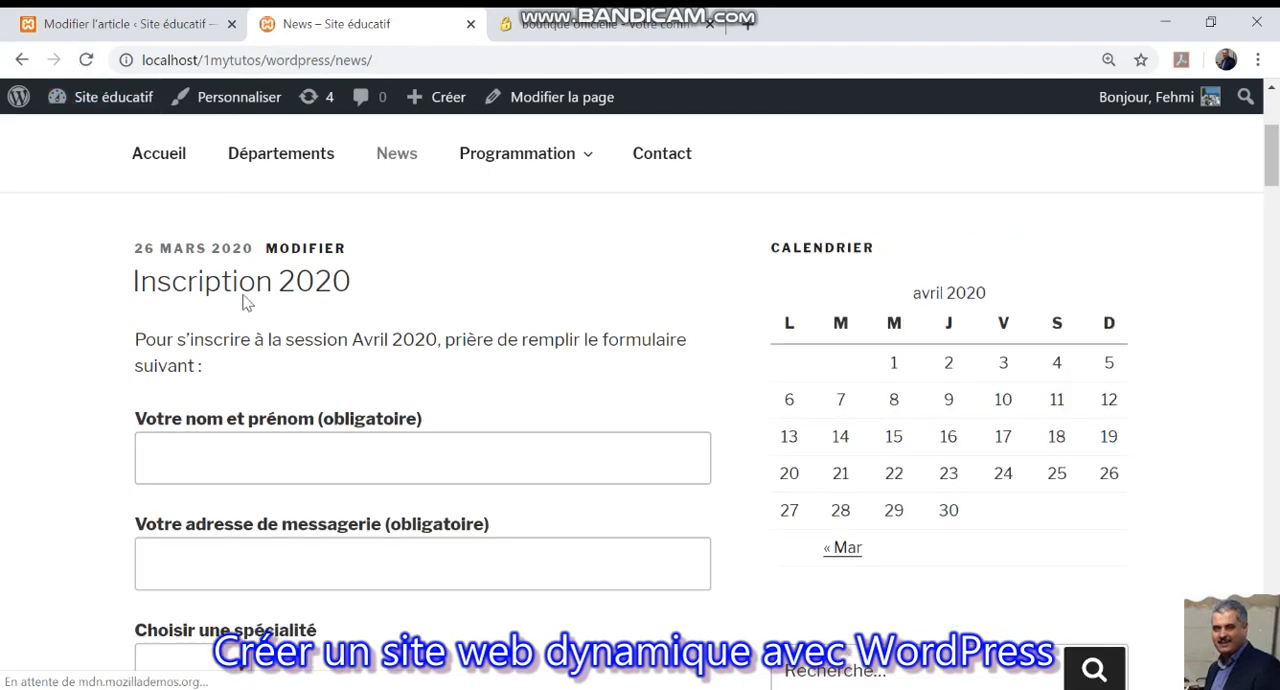
{"action": "scroll", "coordinate": [333, 418], "scroll_direction": "down", "scroll_amount": 1}
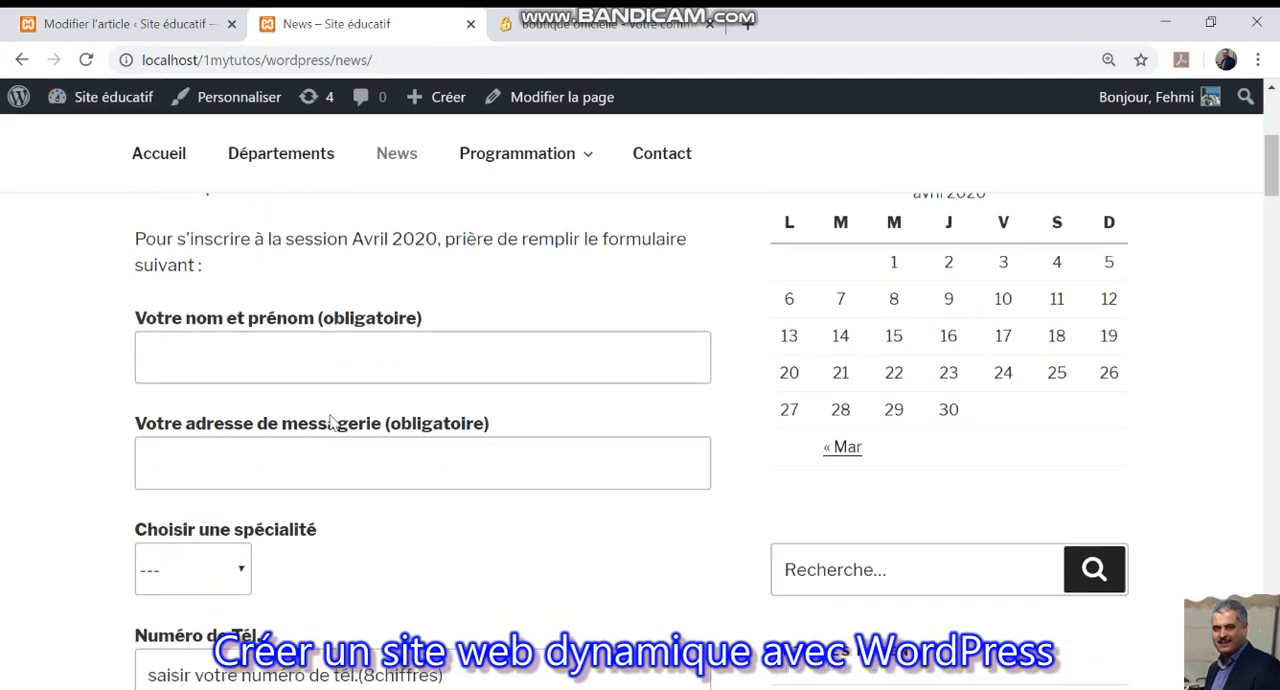
{"action": "scroll", "coordinate": [434, 423], "scroll_direction": "down", "scroll_amount": 2}
{"action": "scroll", "coordinate": [350, 370], "scroll_direction": "up", "scroll_amount": 1}
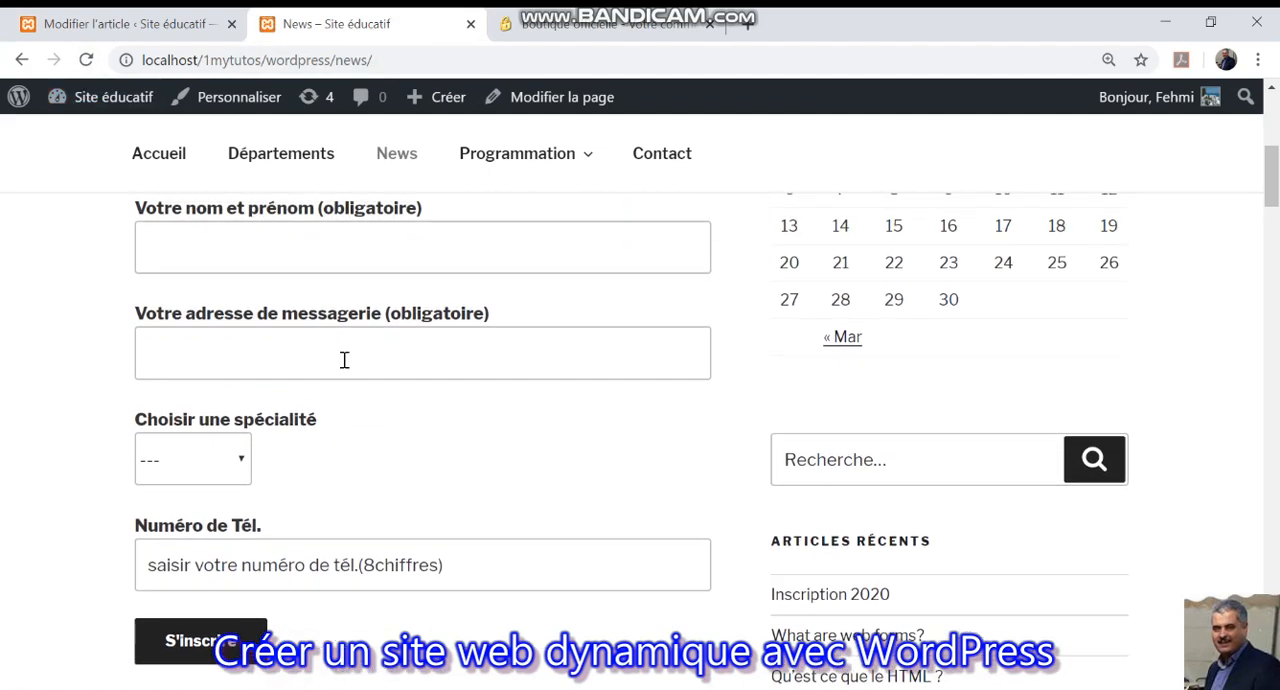
Fill in the registration form's name and e-mail address, and choose Multimédia as the speciality.
{"action": "left_click", "coordinate": [288, 257]}
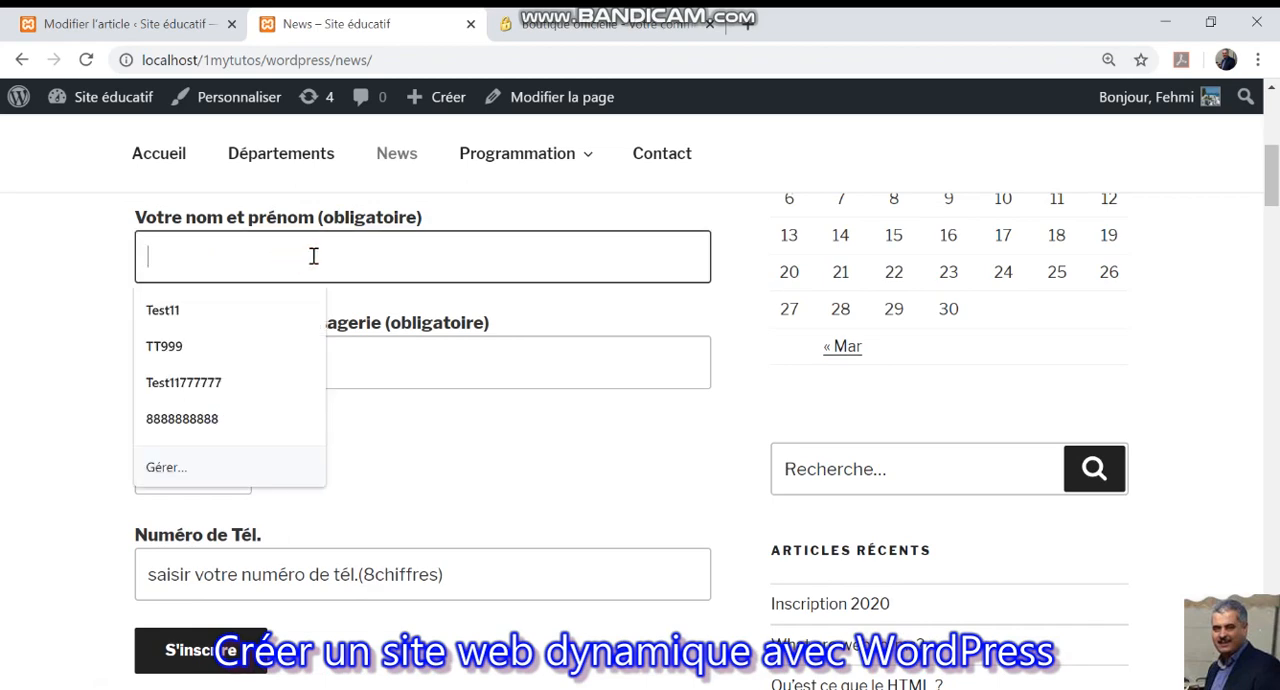
{"action": "type", "text": "Sami"}
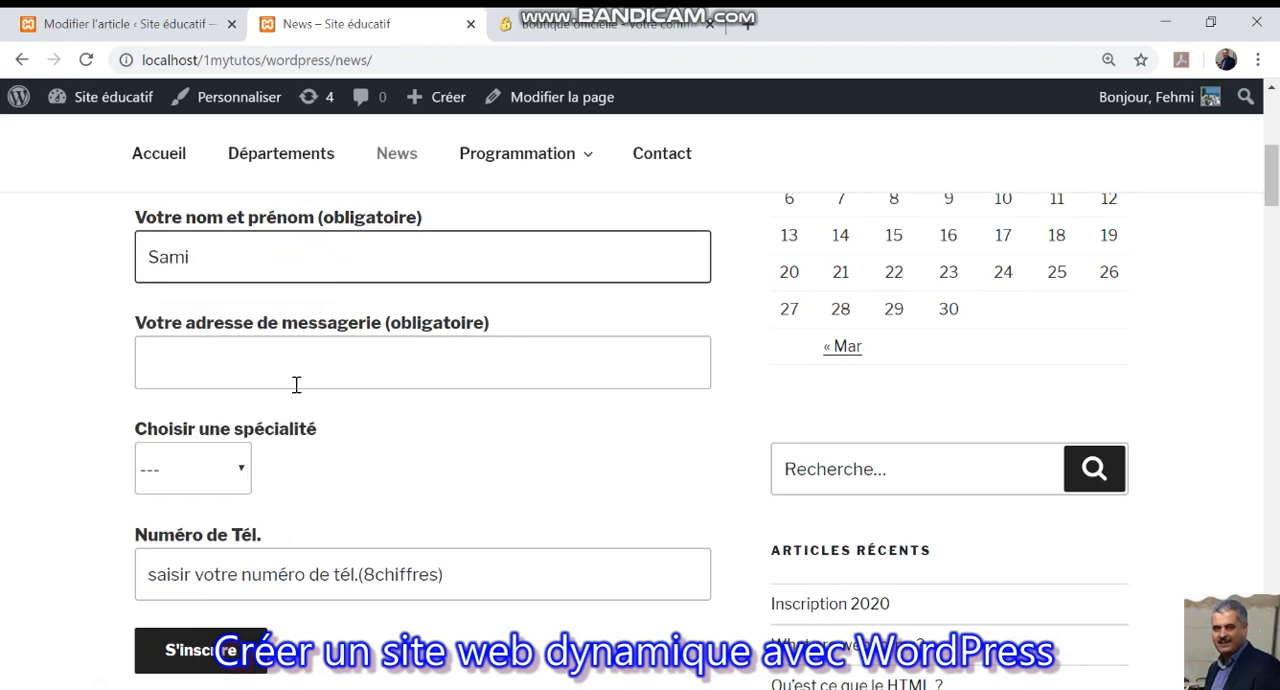
{"action": "left_click", "coordinate": [308, 366]}
{"action": "left_click", "coordinate": [272, 422]}
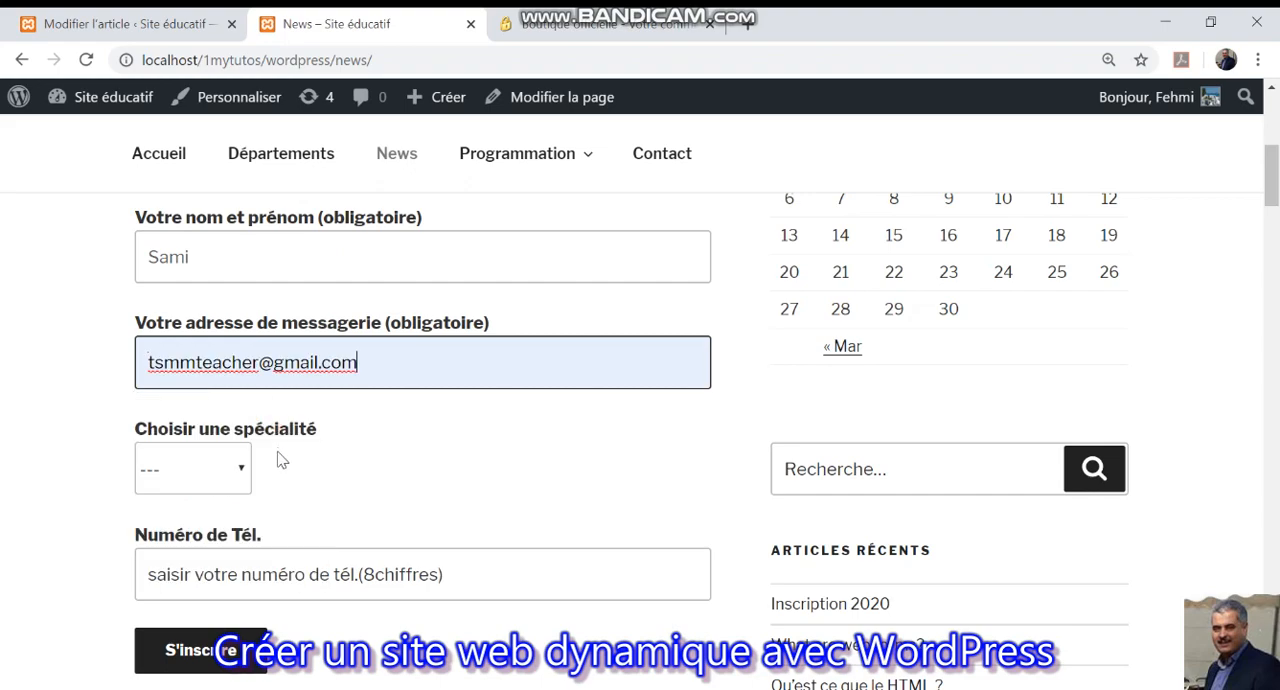
{"action": "left_click", "coordinate": [236, 478]}
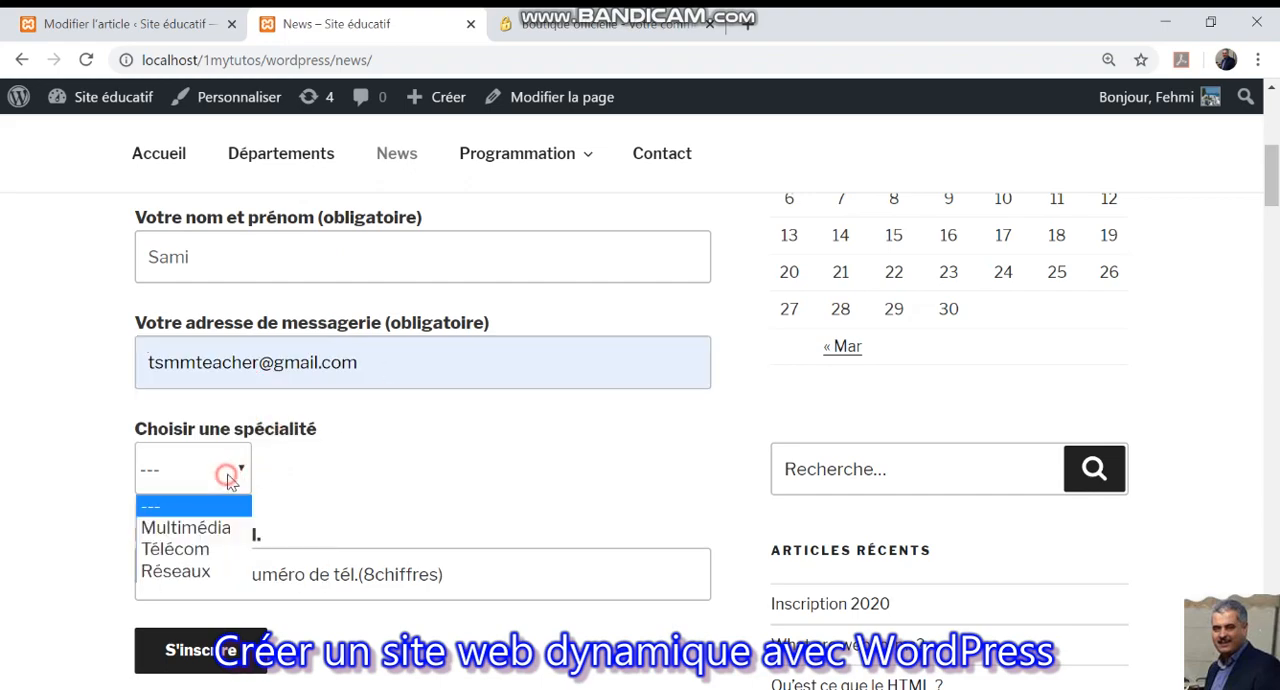
{"action": "left_click", "coordinate": [214, 533]}
Try out the phone field's placeholder by entering a few digits and clearing them again.
{"action": "scroll", "coordinate": [449, 534], "scroll_direction": "down", "scroll_amount": 3}
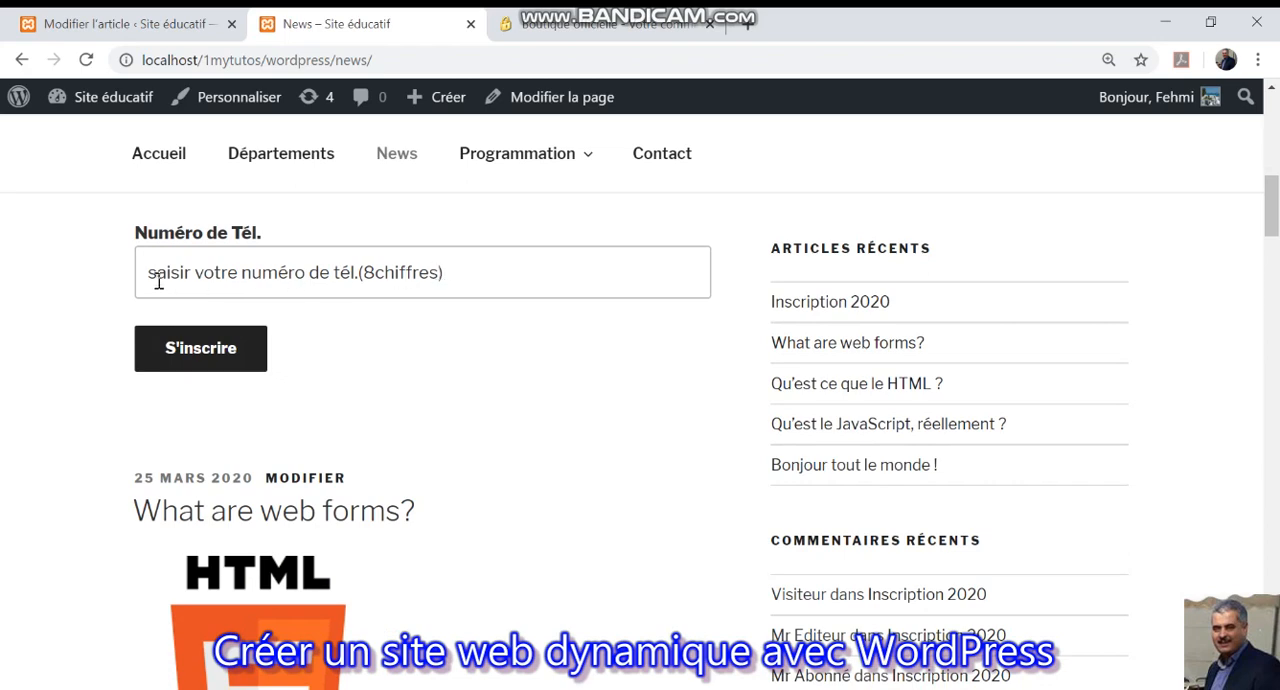
{"action": "left_click", "coordinate": [158, 282]}
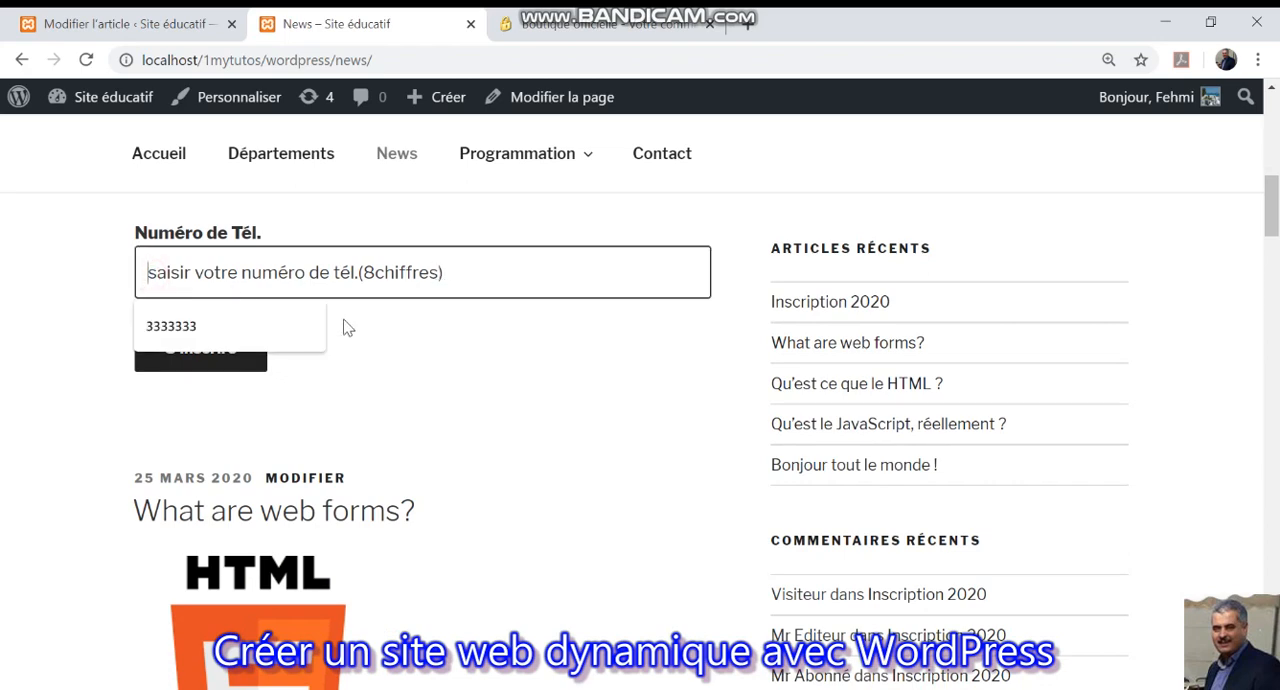
{"action": "type", "text": "2323"}
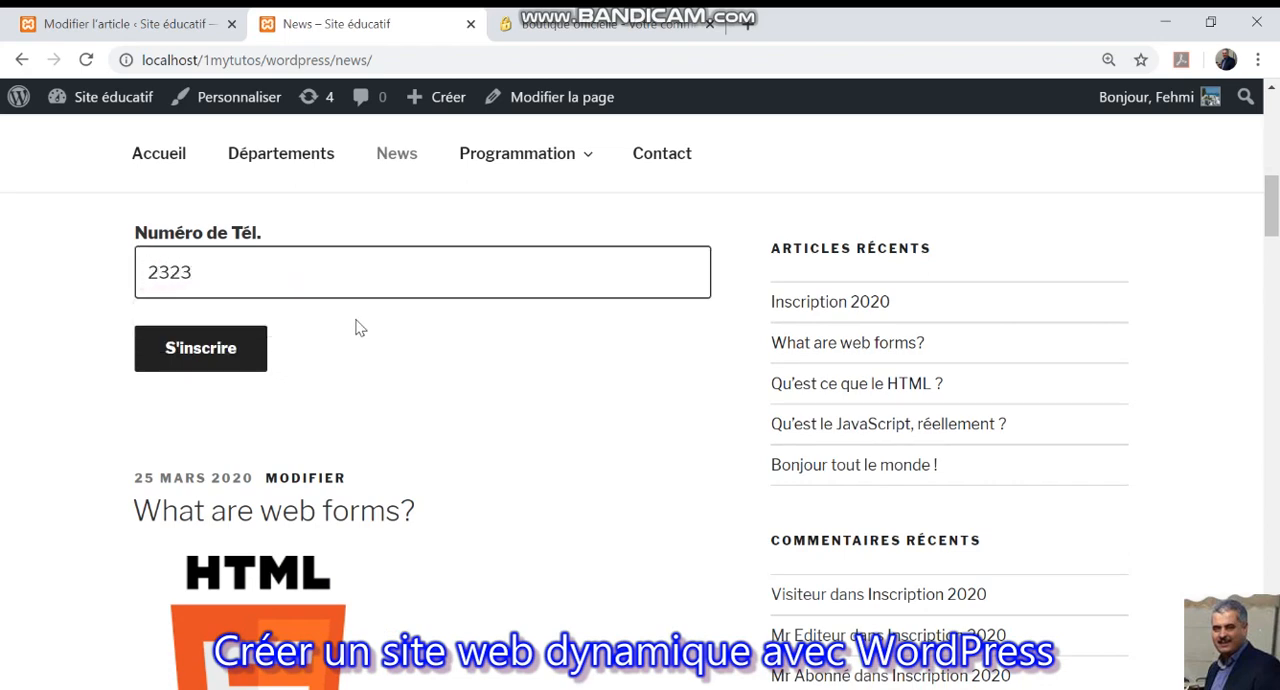
{"action": "key", "text": "BackSpace"}
{"action": "key", "text": "BackSpace"}
{"action": "key", "text": "BackSpace"}
{"action": "key", "text": "BackSpace"}
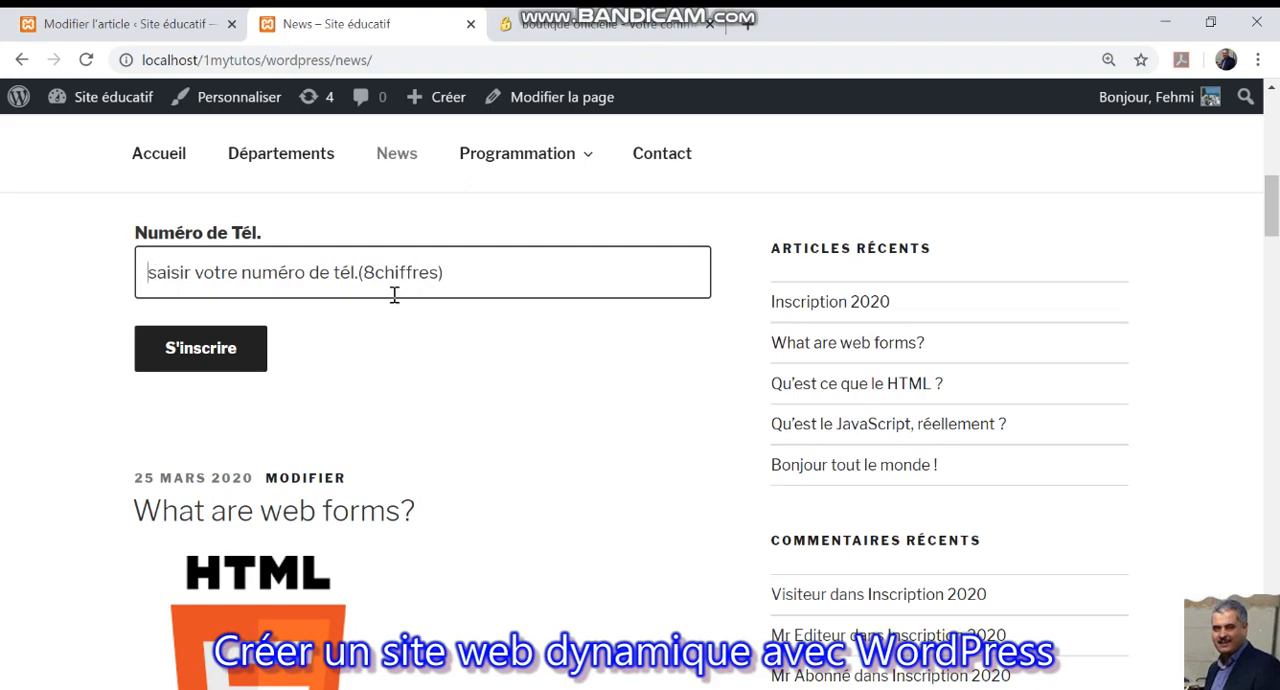
{"action": "scroll", "coordinate": [400, 349], "scroll_direction": "up", "scroll_amount": 2}
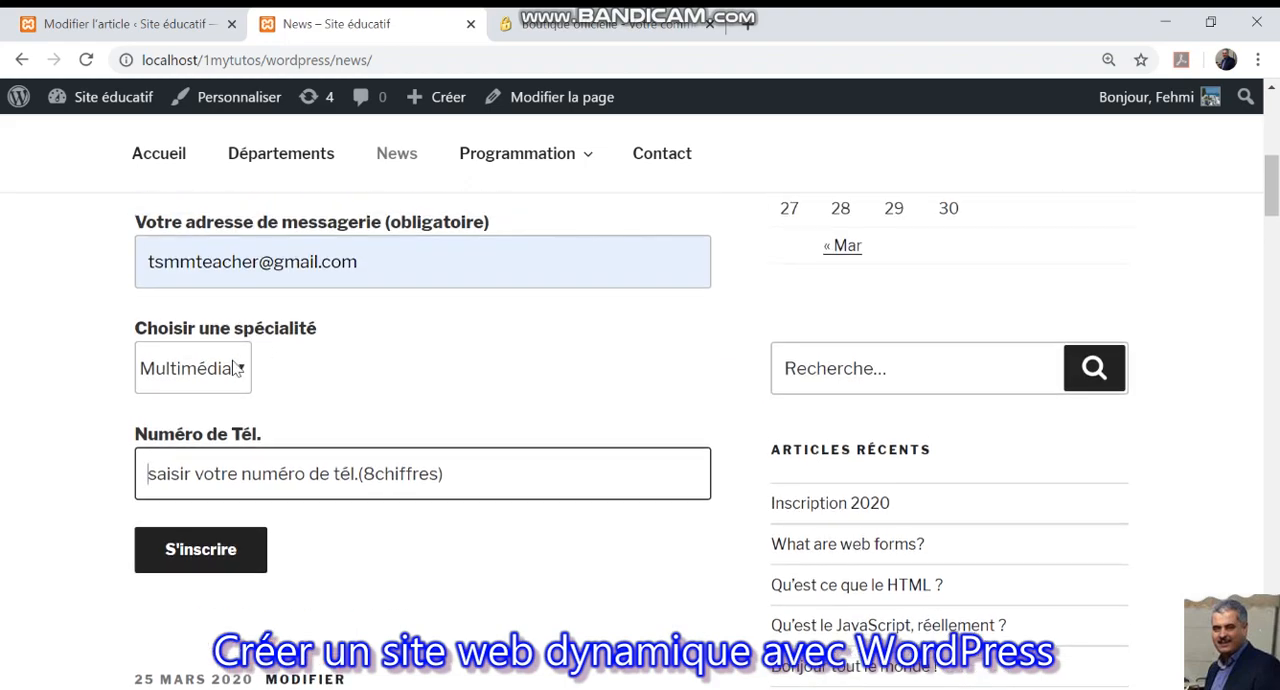
Clear the registration form's e-mail address, submit the form and examine the validation messages for the empty required field.
{"action": "scroll", "coordinate": [294, 340], "scroll_direction": "up", "scroll_amount": 2}
{"action": "left_click_drag", "start_coordinate": [374, 473], "coordinate": [114, 472]}
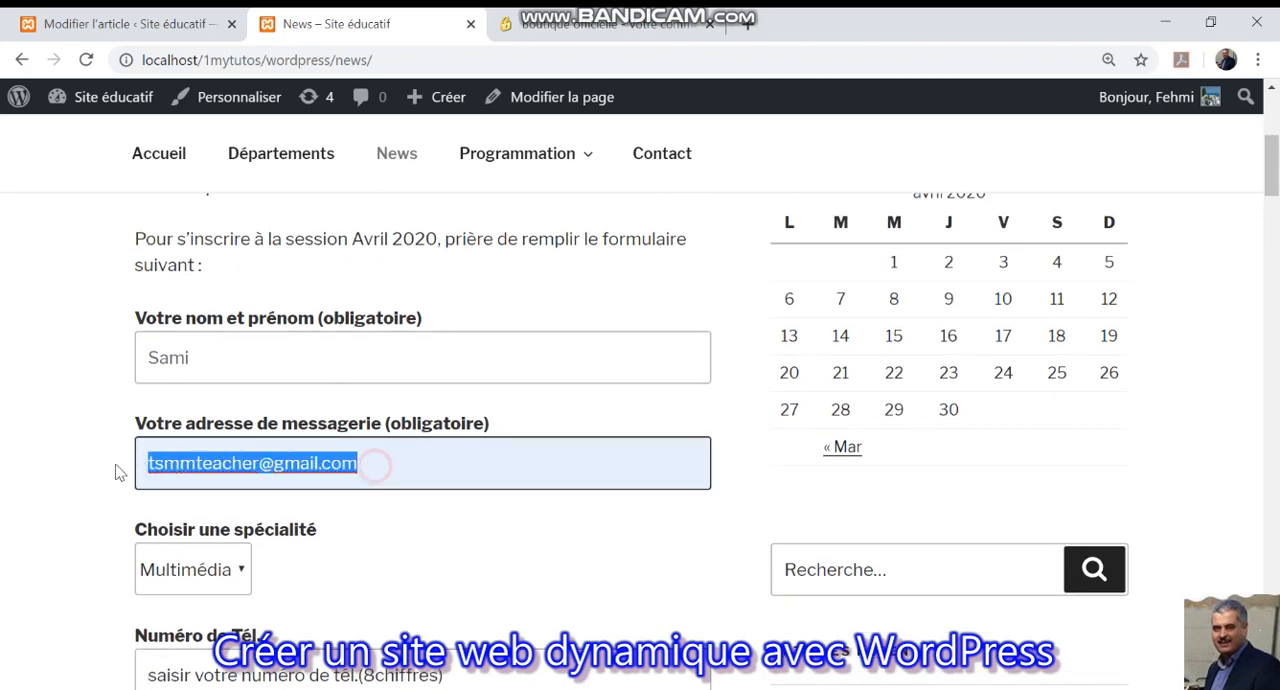
{"action": "key", "text": "BackSpace"}
{"action": "scroll", "coordinate": [147, 441], "scroll_direction": "down", "scroll_amount": 1}
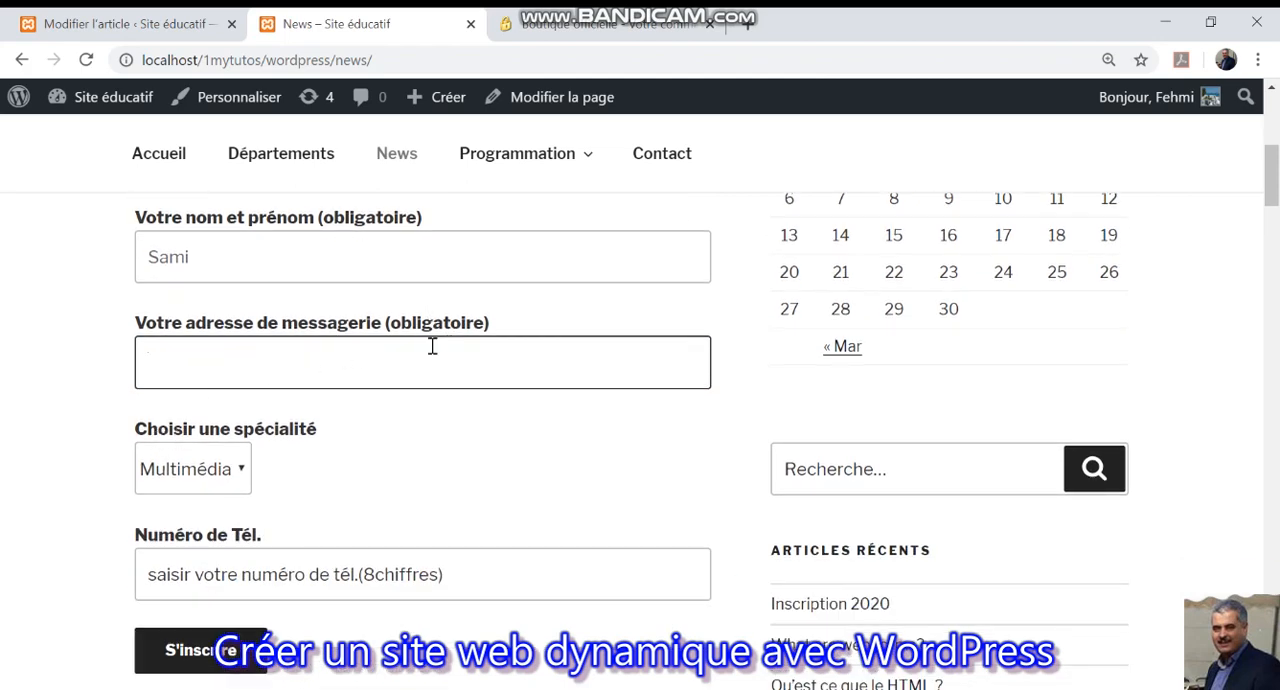
{"action": "scroll", "coordinate": [435, 345], "scroll_direction": "down", "scroll_amount": 2}
{"action": "left_click", "coordinate": [220, 452]}
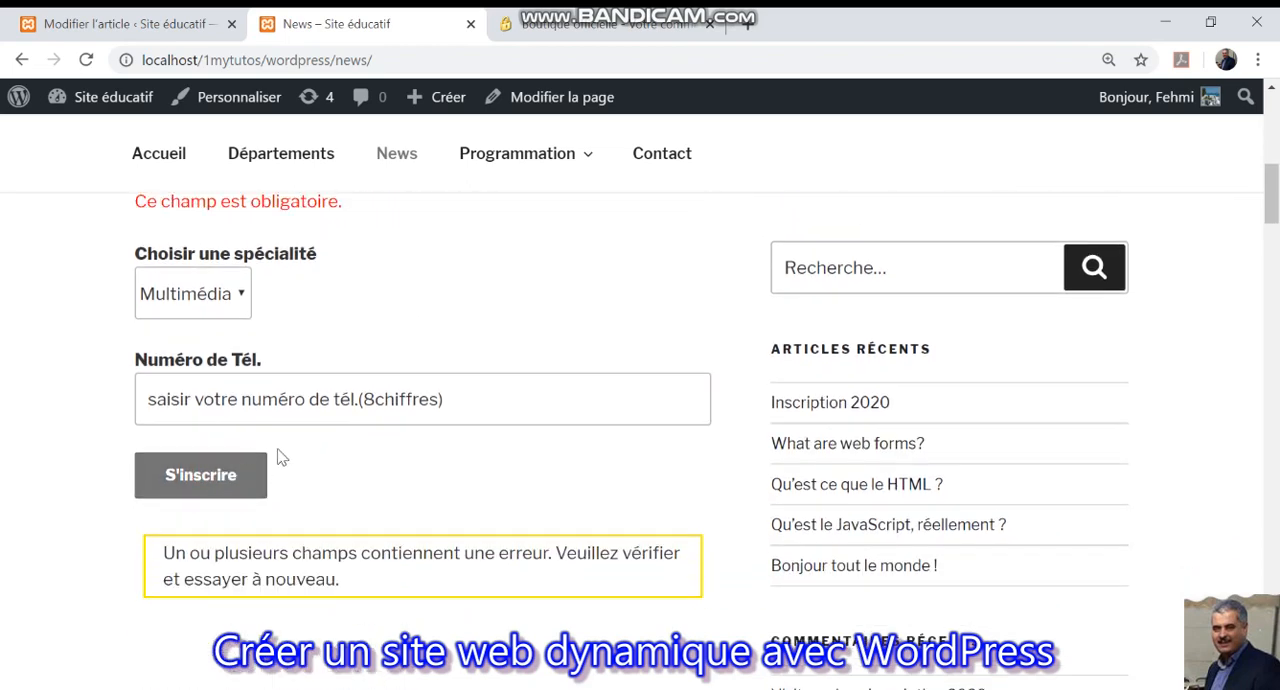
{"action": "scroll", "coordinate": [352, 442], "scroll_direction": "up", "scroll_amount": 1}
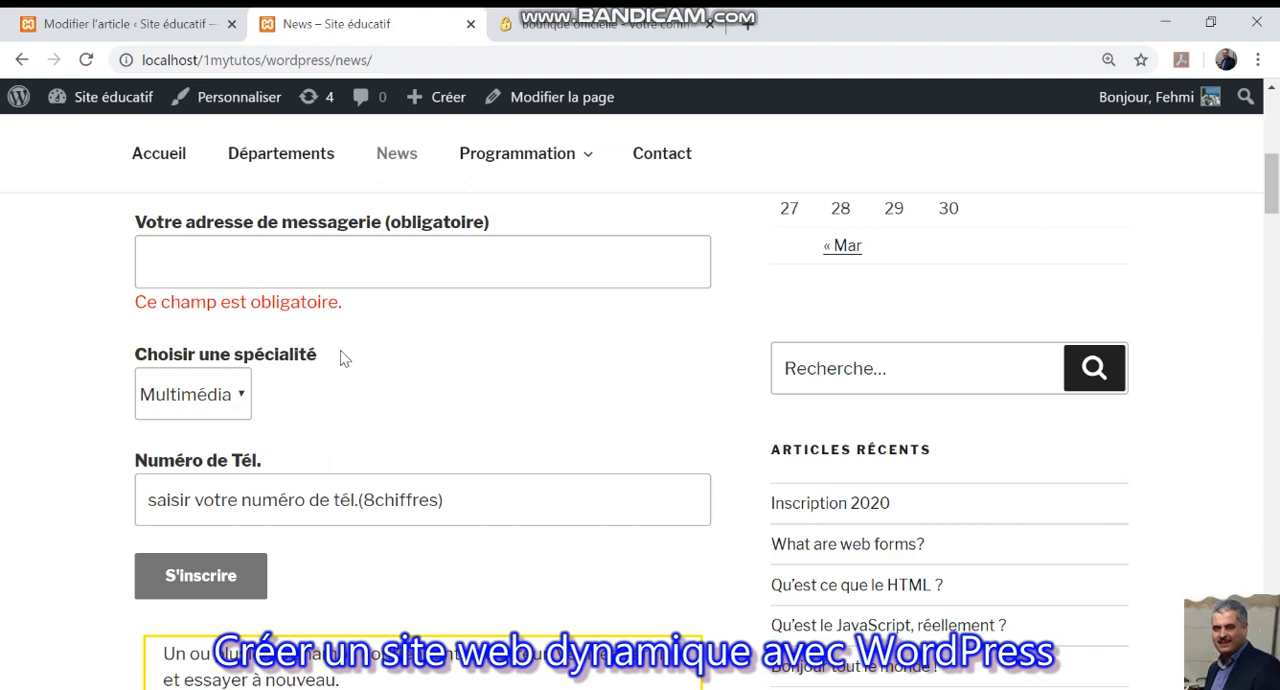
{"action": "scroll", "coordinate": [343, 354], "scroll_direction": "down", "scroll_amount": 2}
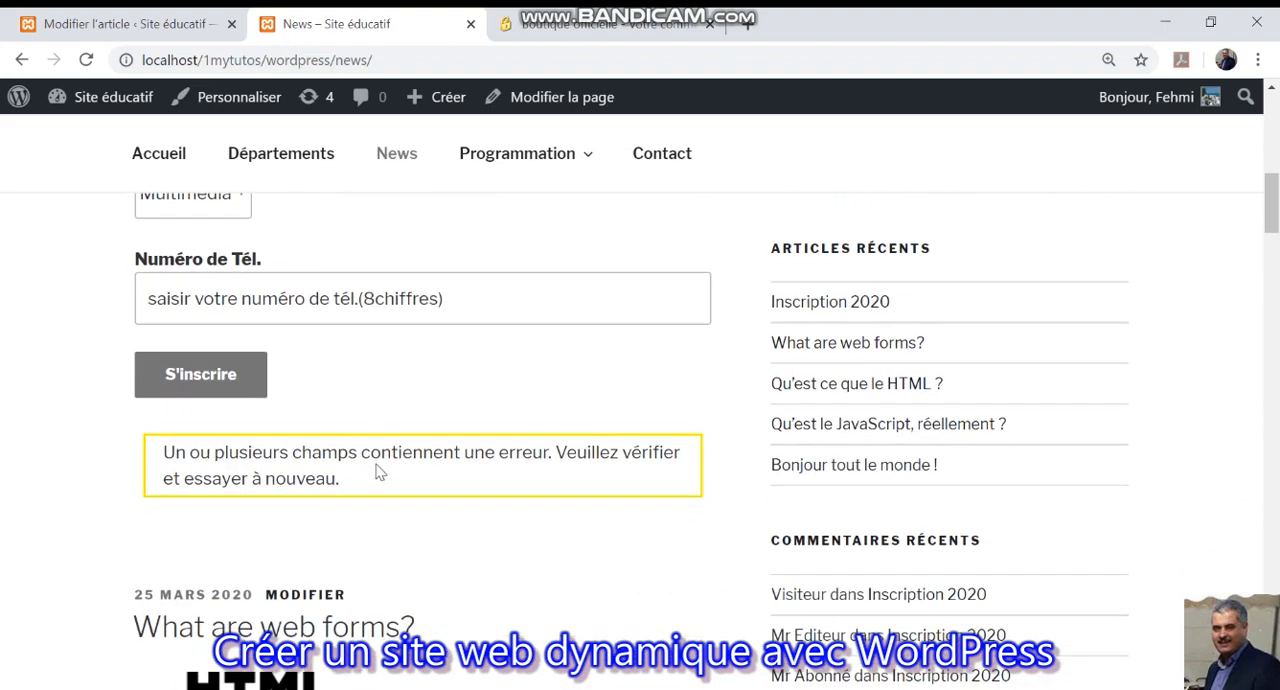
{"action": "scroll", "coordinate": [379, 471], "scroll_direction": "up", "scroll_amount": 3}
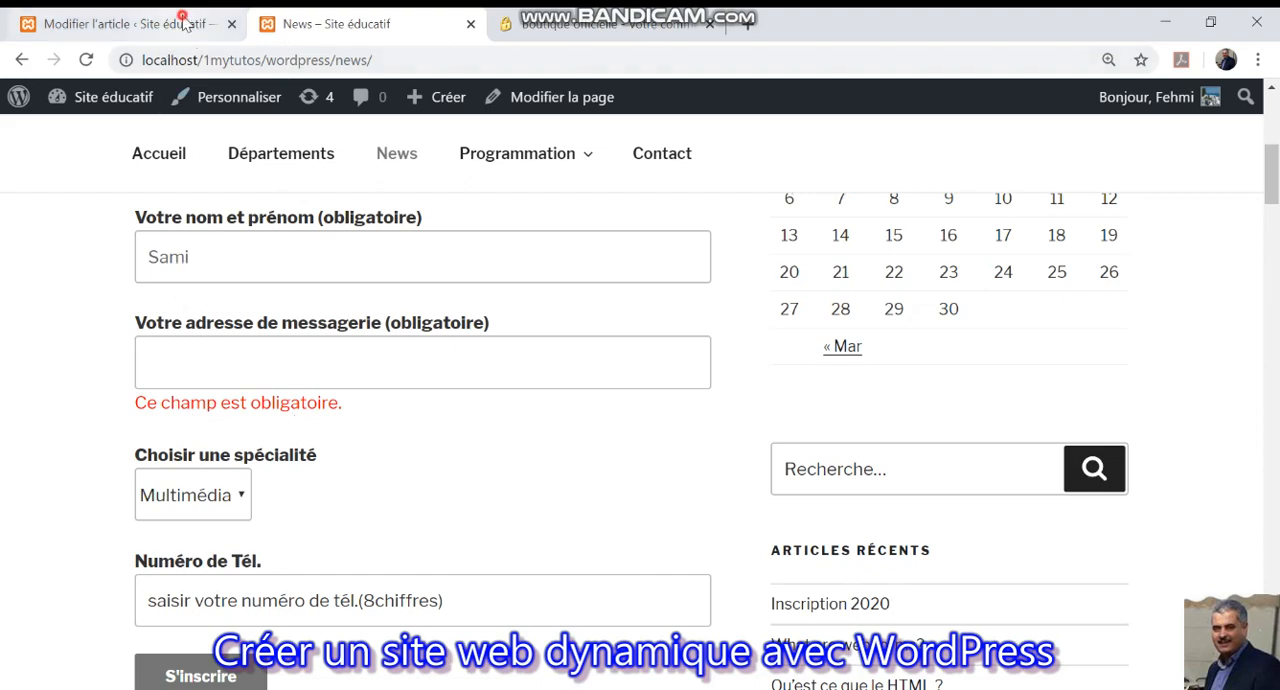
Return to the WordPress admin and open the "inscription Avril 2020" form for editing from Contact Form 7's settings.
{"action": "left_click", "coordinate": [185, 24]}
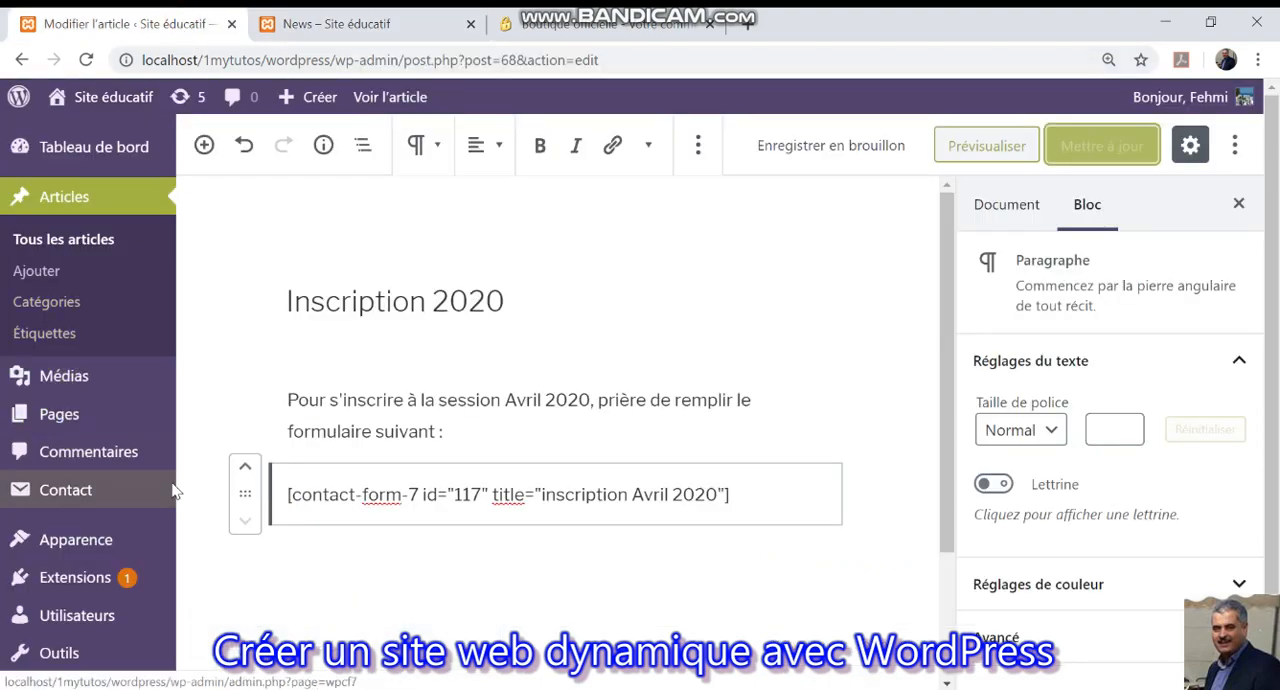
{"action": "left_click", "coordinate": [70, 577]}
{"action": "scroll", "coordinate": [297, 527], "scroll_direction": "down", "scroll_amount": 2}
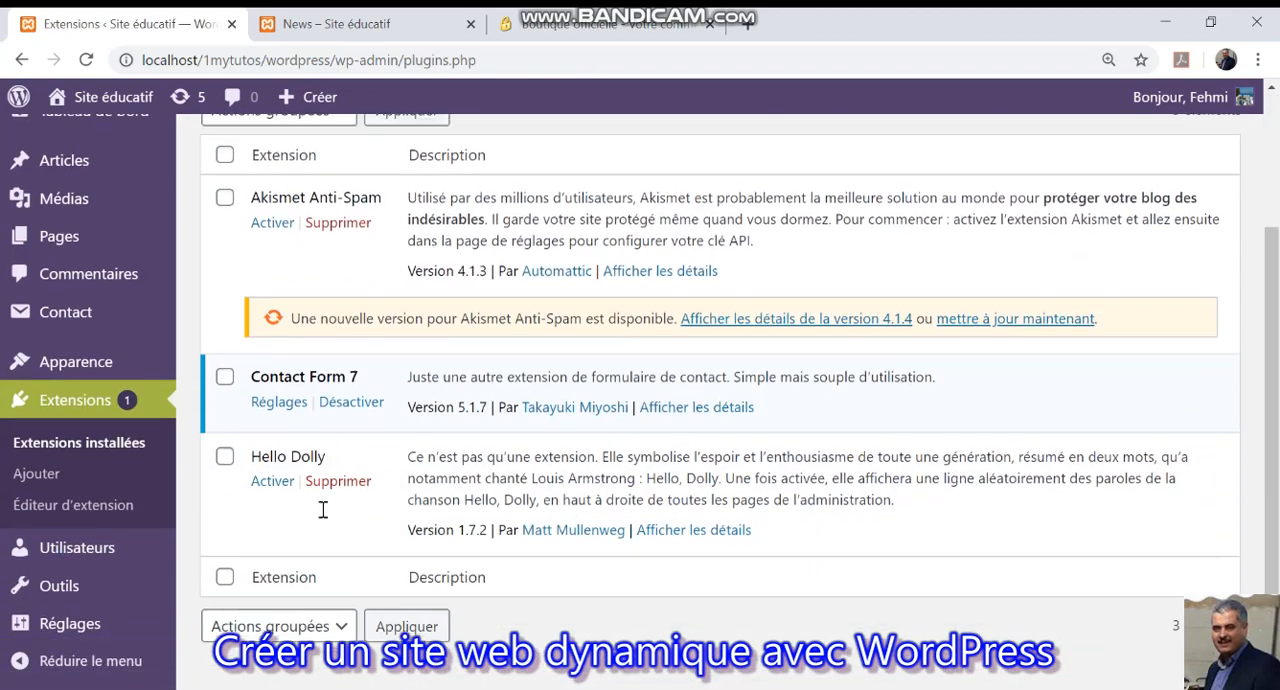
{"action": "left_click", "coordinate": [284, 398]}
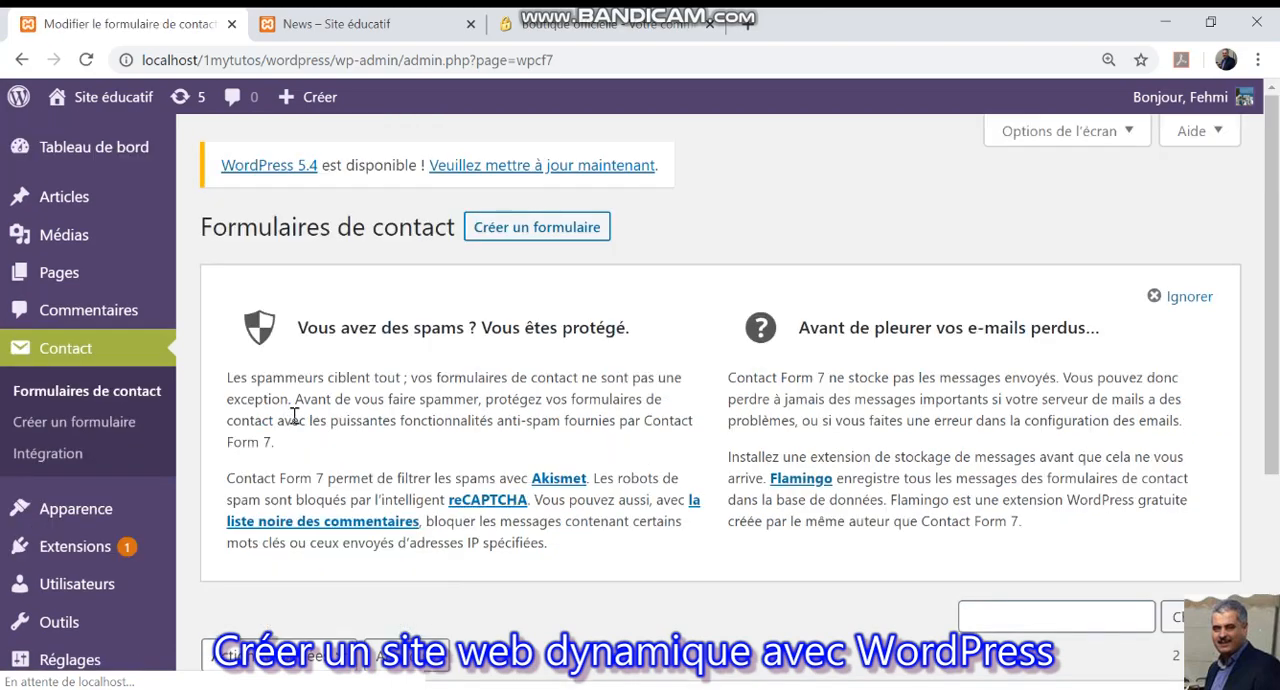
{"action": "scroll", "coordinate": [305, 438], "scroll_direction": "down", "scroll_amount": 4}
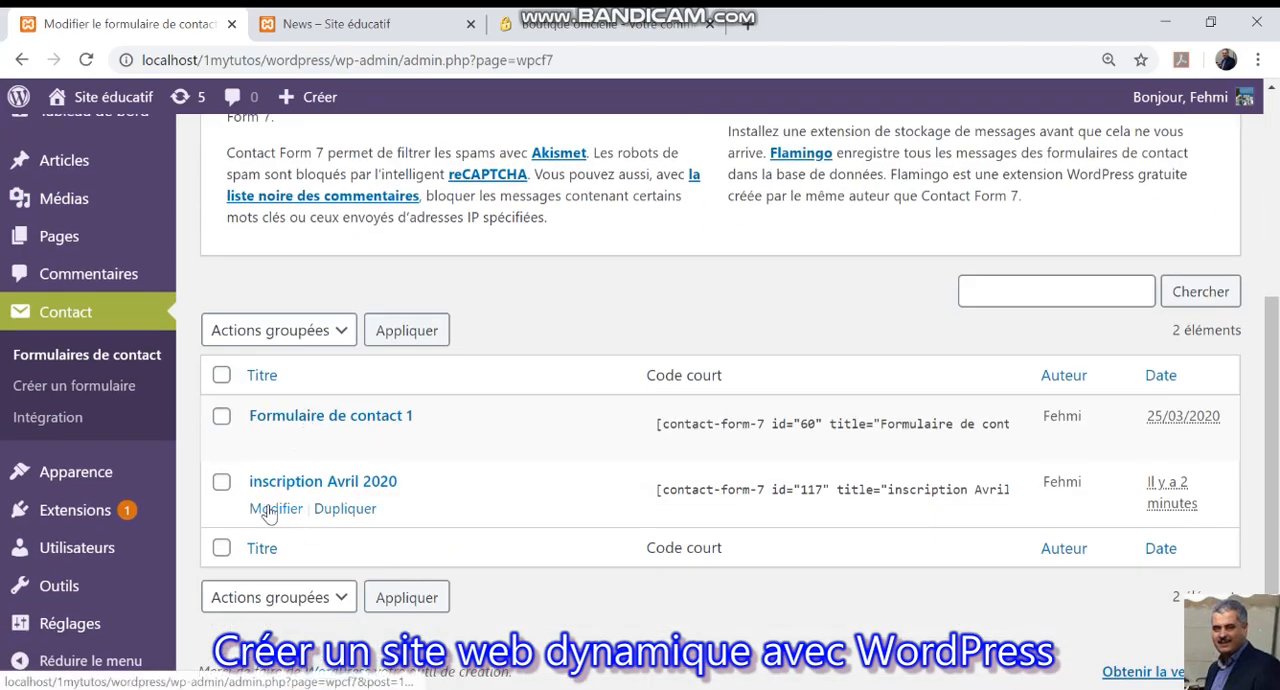
{"action": "left_click", "coordinate": [276, 508]}
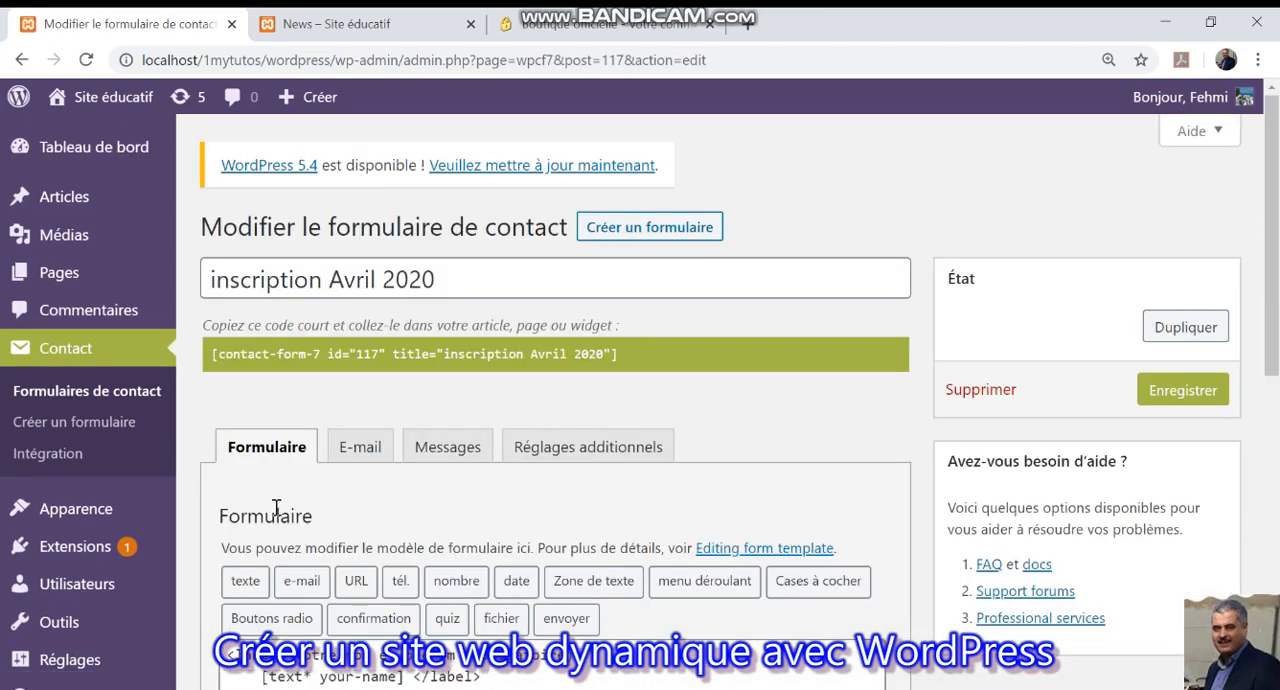
{"action": "scroll", "coordinate": [276, 508], "scroll_direction": "down", "scroll_amount": 3}
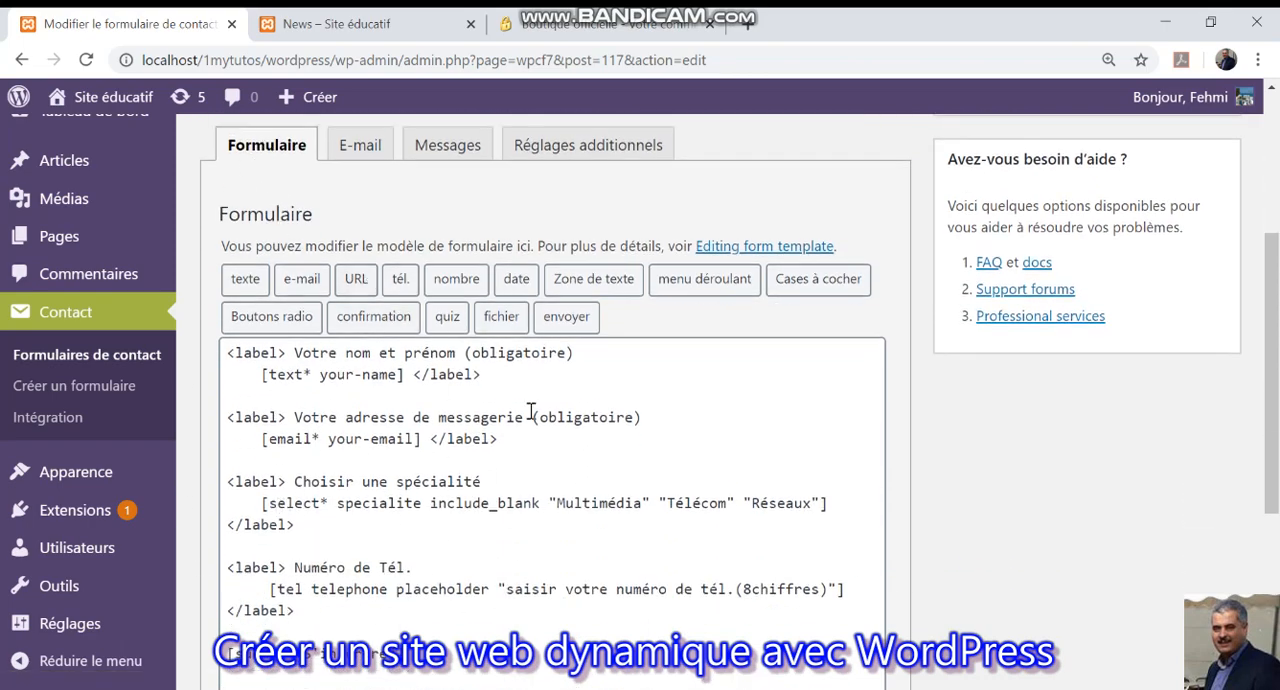
Examine the form's e-mail settings, including the recipient, sender, subject tag, additional headers, message body and attachments.
{"action": "left_click", "coordinate": [356, 147]}
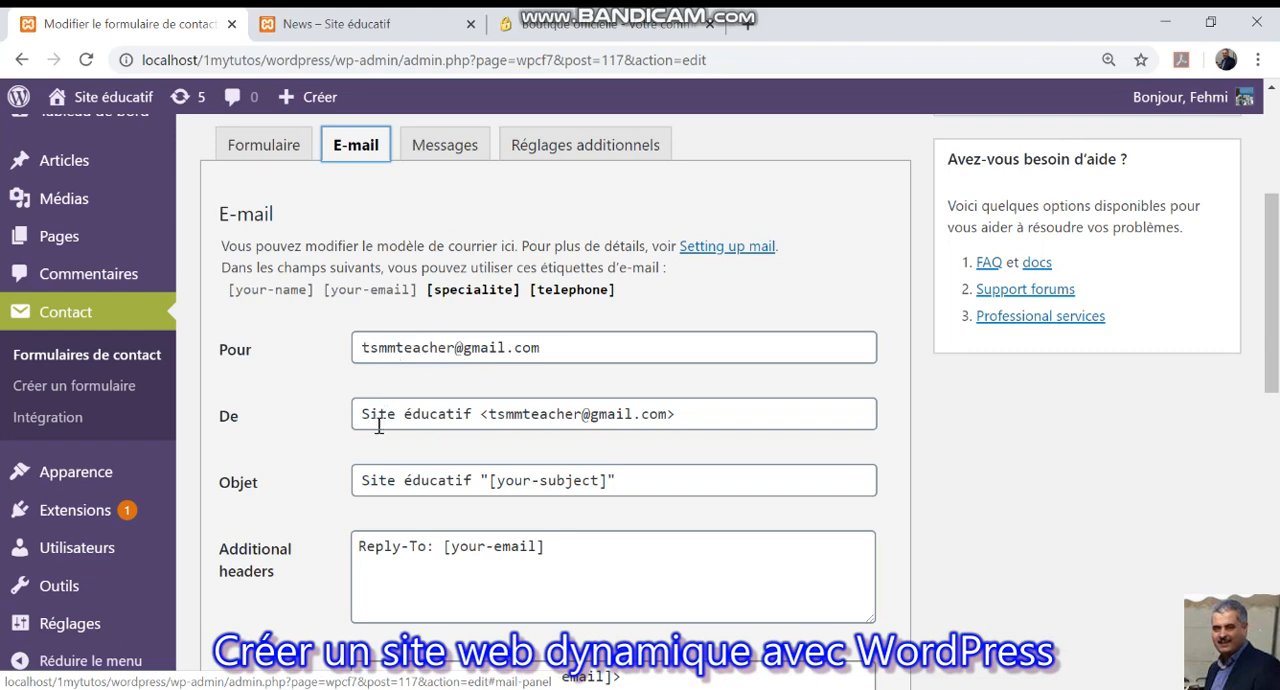
{"action": "scroll", "coordinate": [390, 425], "scroll_direction": "down", "scroll_amount": 1}
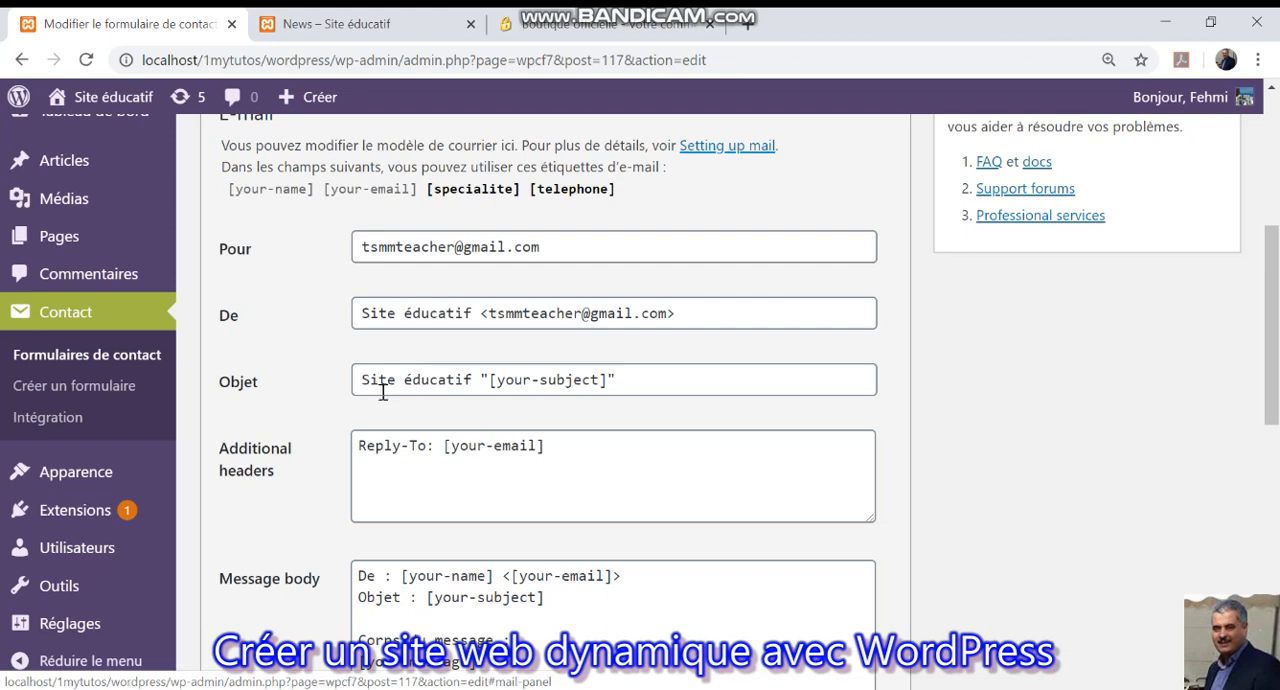
{"action": "left_click_drag", "start_coordinate": [490, 380], "coordinate": [603, 379]}
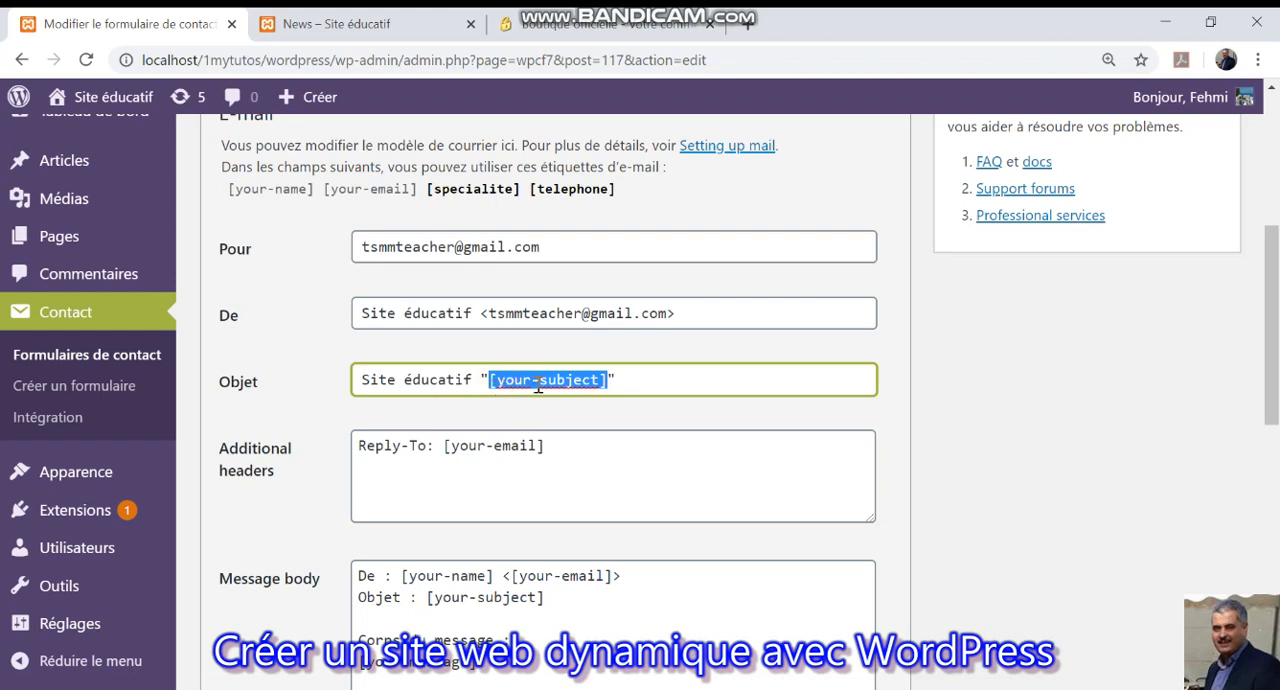
{"action": "scroll", "coordinate": [470, 420], "scroll_direction": "down", "scroll_amount": 1}
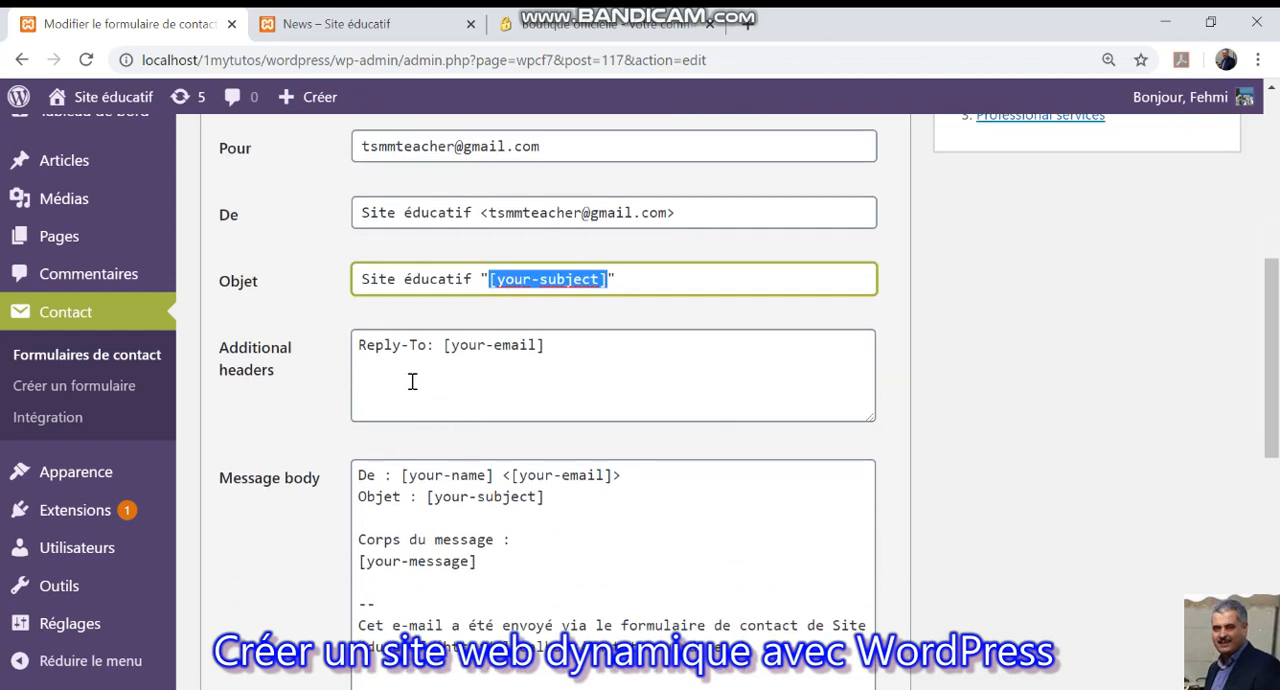
{"action": "scroll", "coordinate": [412, 381], "scroll_direction": "down", "scroll_amount": 1}
{"action": "scroll", "coordinate": [451, 523], "scroll_direction": "down", "scroll_amount": 3}
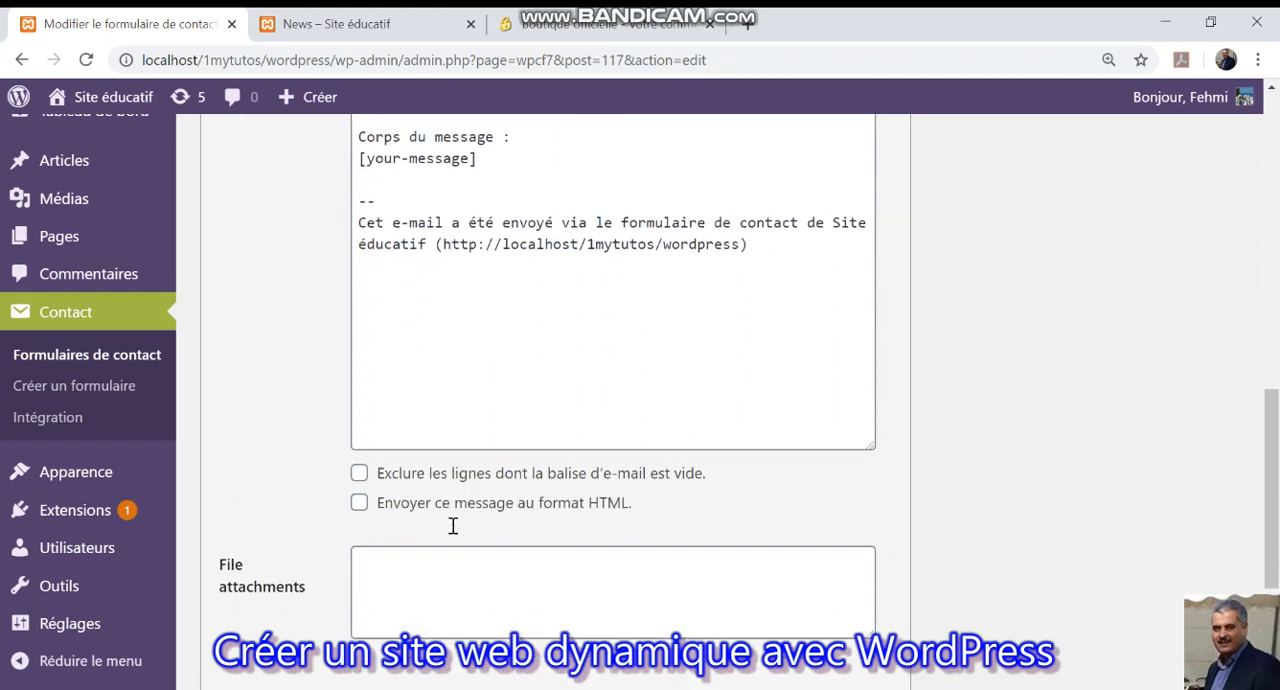
{"action": "scroll", "coordinate": [453, 526], "scroll_direction": "up", "scroll_amount": 7}
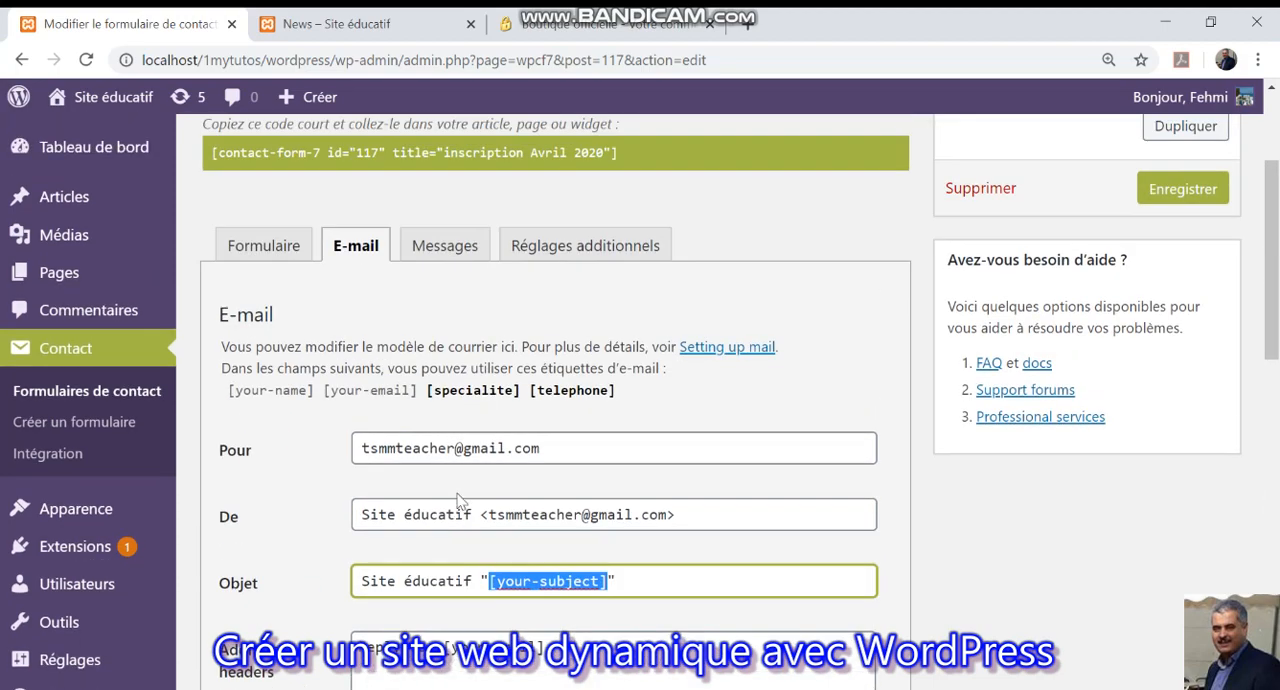
{"action": "double_click", "coordinate": [426, 447]}
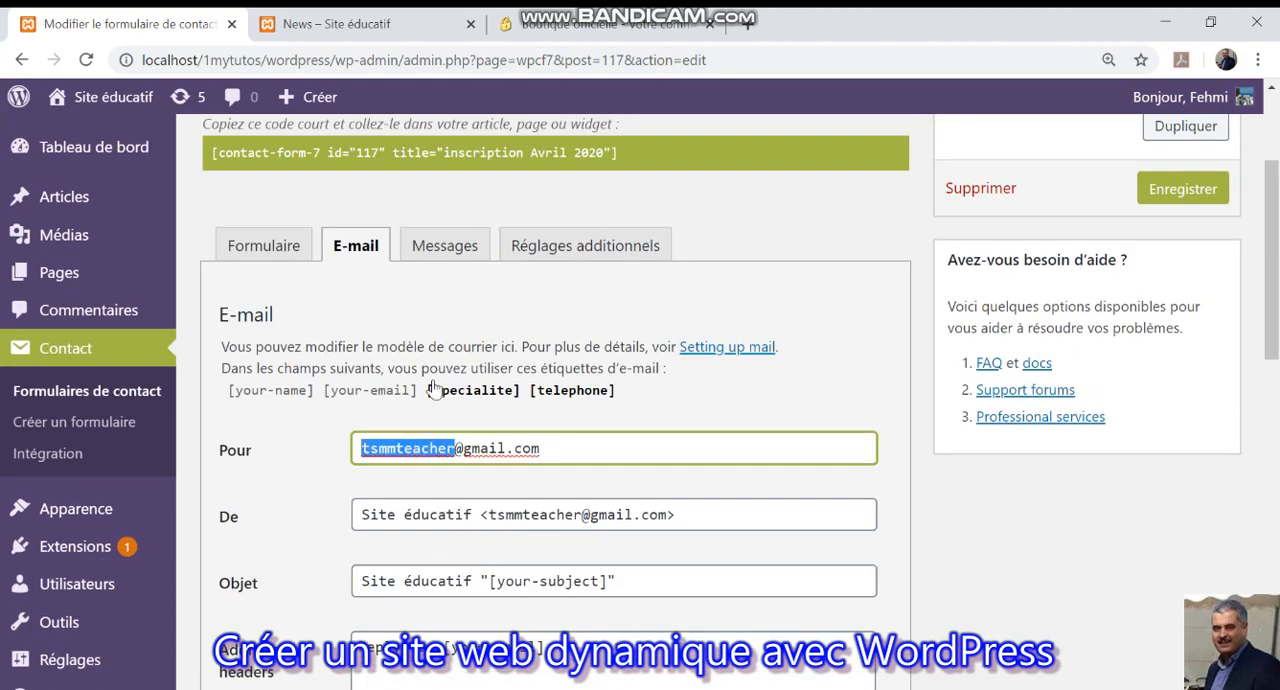
Change the form's message for an unfilled required field to "Prière de remplir ce champ.".
{"action": "left_click", "coordinate": [443, 245]}
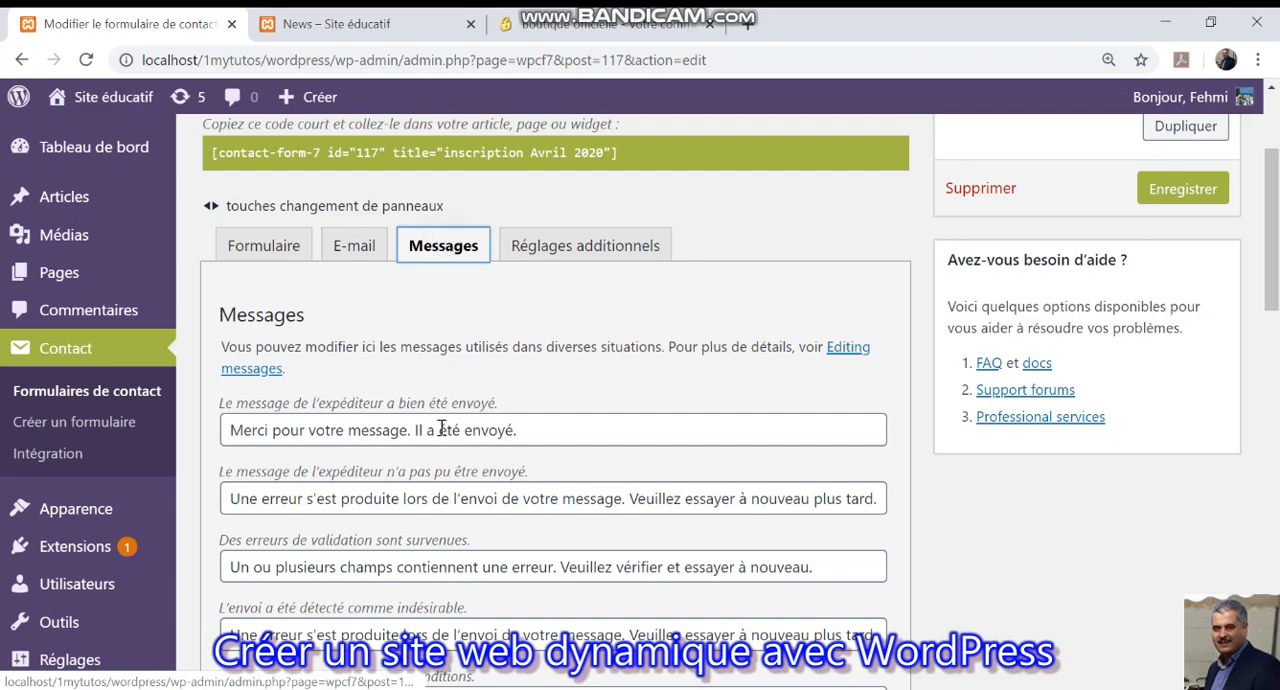
{"action": "scroll", "coordinate": [441, 441], "scroll_direction": "down", "scroll_amount": 1}
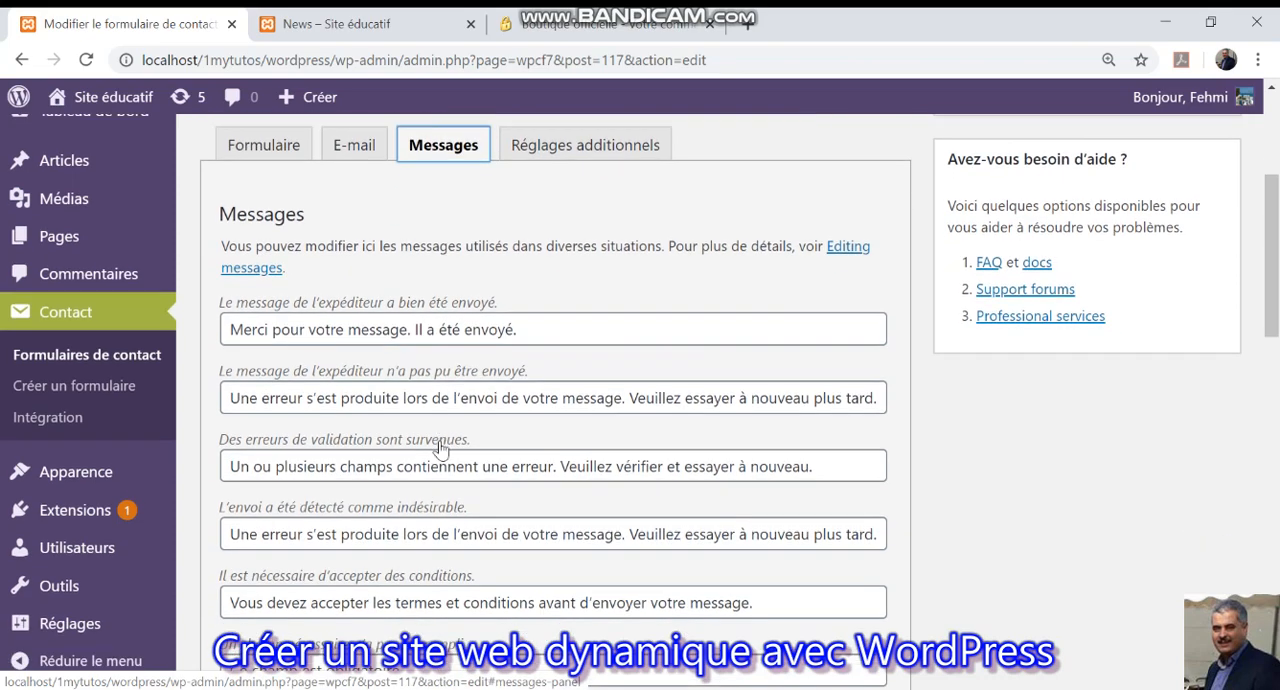
{"action": "scroll", "coordinate": [441, 449], "scroll_direction": "down", "scroll_amount": 1}
{"action": "scroll", "coordinate": [441, 449], "scroll_direction": "down", "scroll_amount": 1}
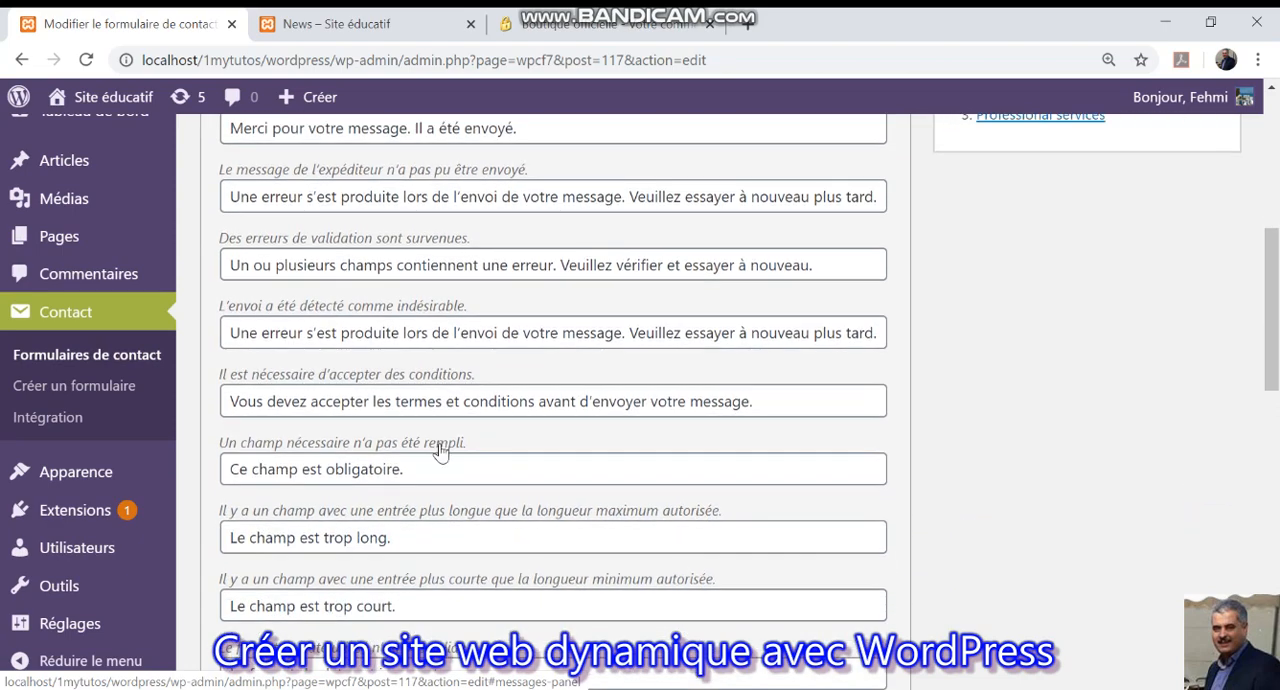
{"action": "left_click_drag", "start_coordinate": [232, 469], "coordinate": [401, 474]}
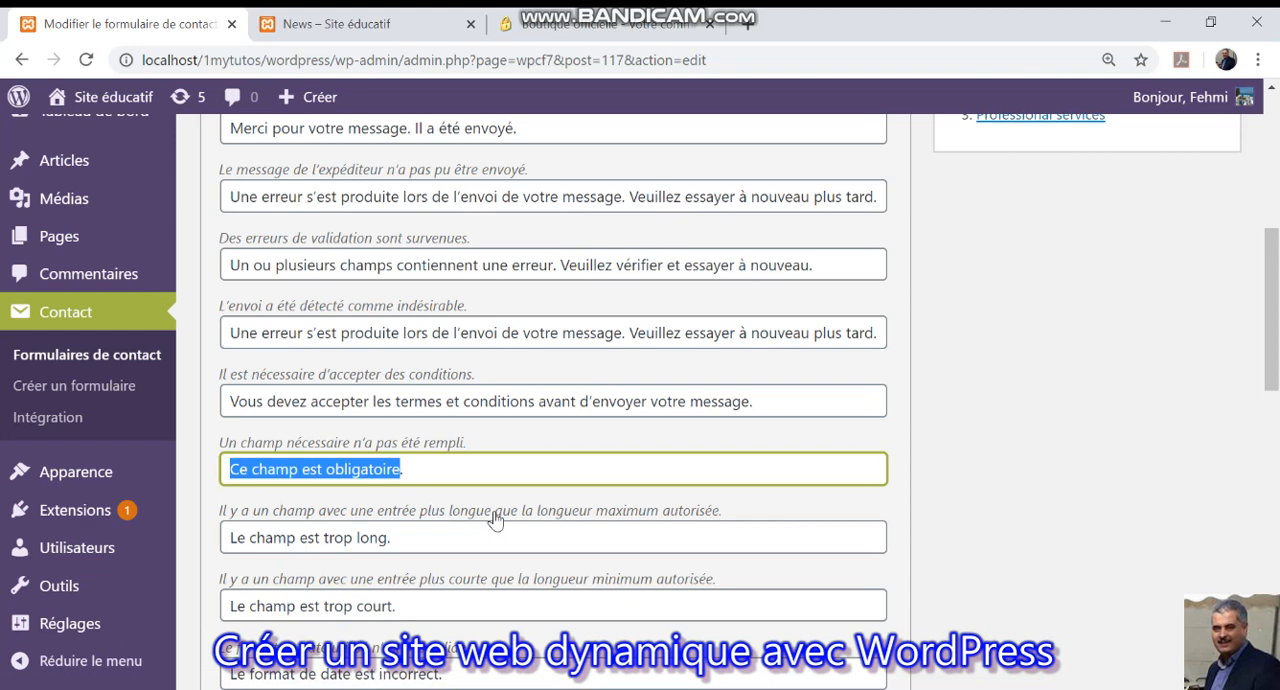
{"action": "type", "text": "Prière de remplir ce champ."}
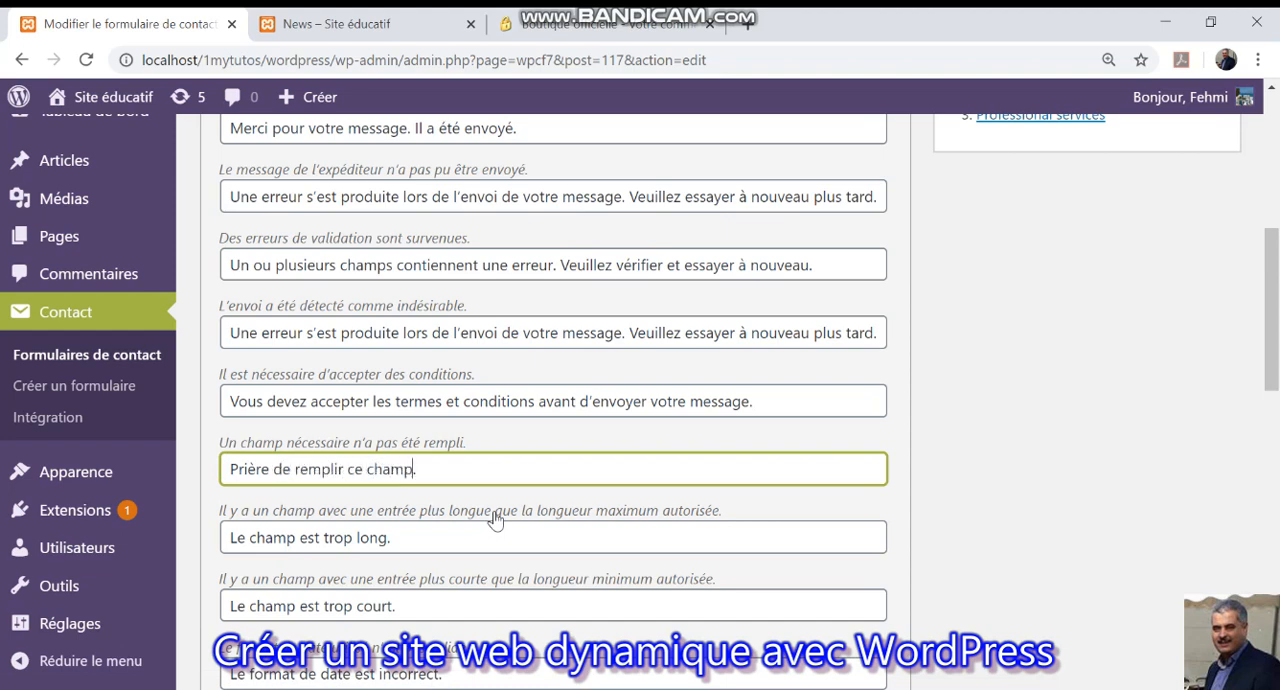
Review the form's remaining validation messages and save the contact form.
{"action": "scroll", "coordinate": [495, 520], "scroll_direction": "down", "scroll_amount": 3}
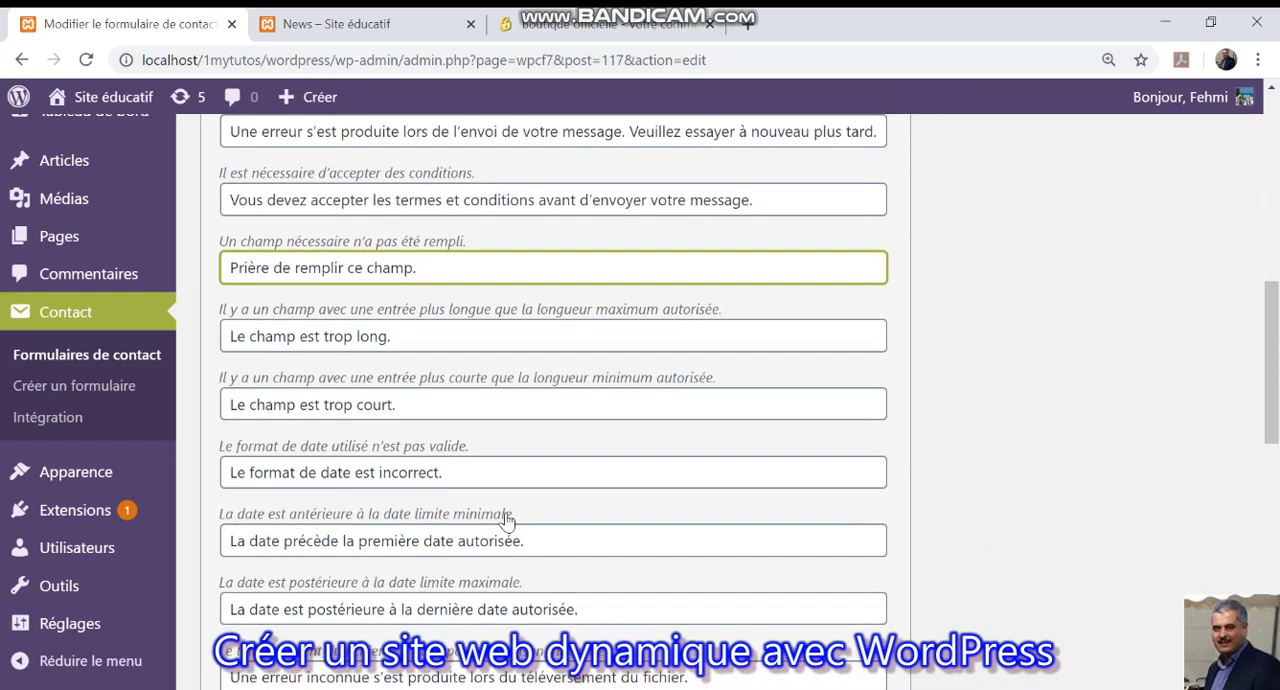
{"action": "scroll", "coordinate": [393, 447], "scroll_direction": "down", "scroll_amount": 1}
{"action": "scroll", "coordinate": [393, 447], "scroll_direction": "down", "scroll_amount": 1}
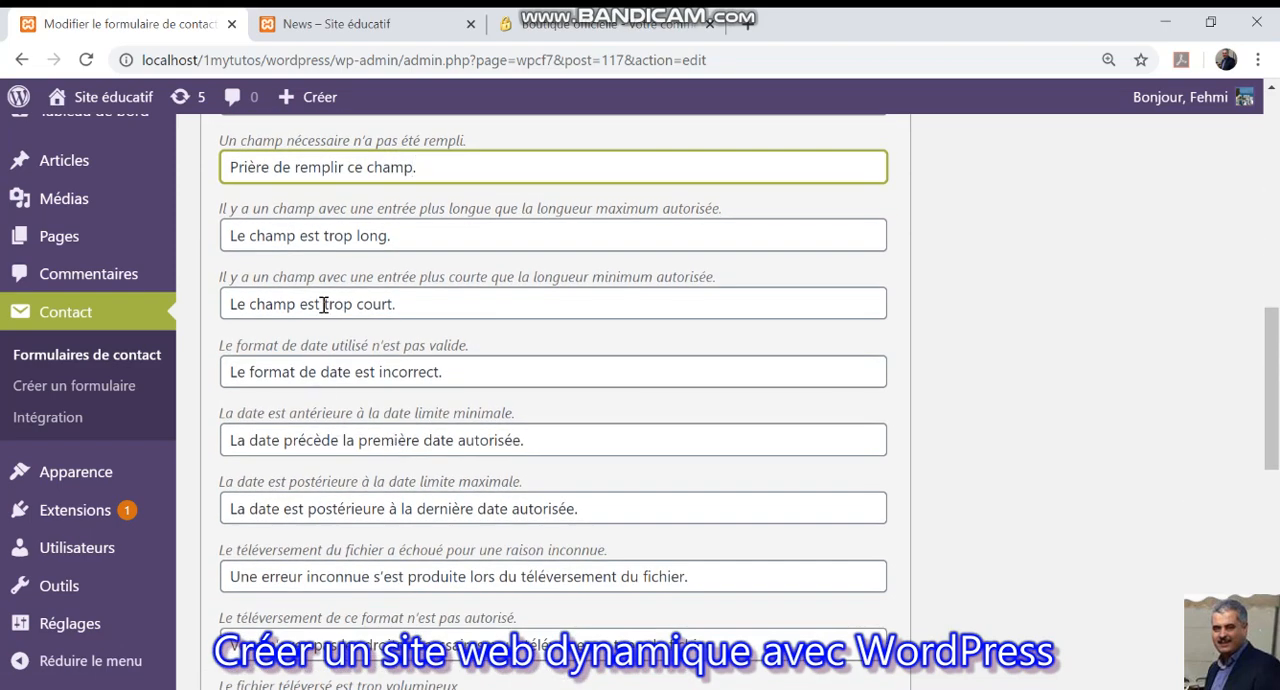
{"action": "scroll", "coordinate": [343, 388], "scroll_direction": "down", "scroll_amount": 4}
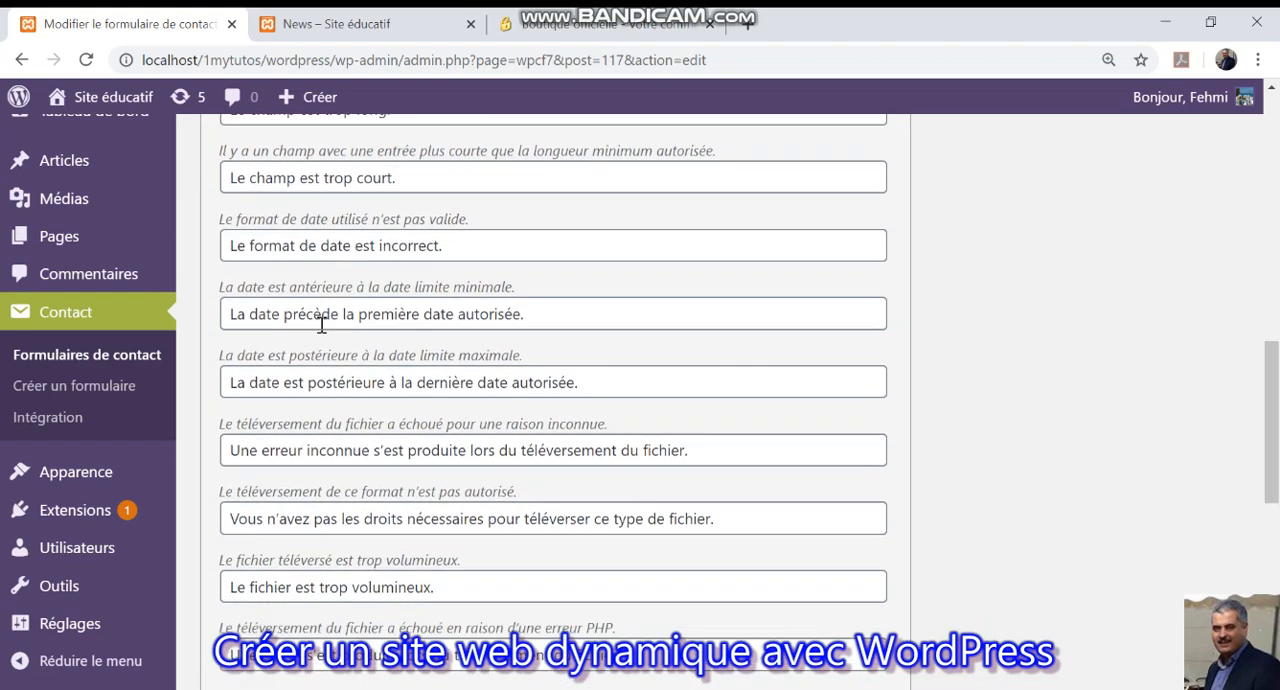
{"action": "scroll", "coordinate": [325, 345], "scroll_direction": "down", "scroll_amount": 4}
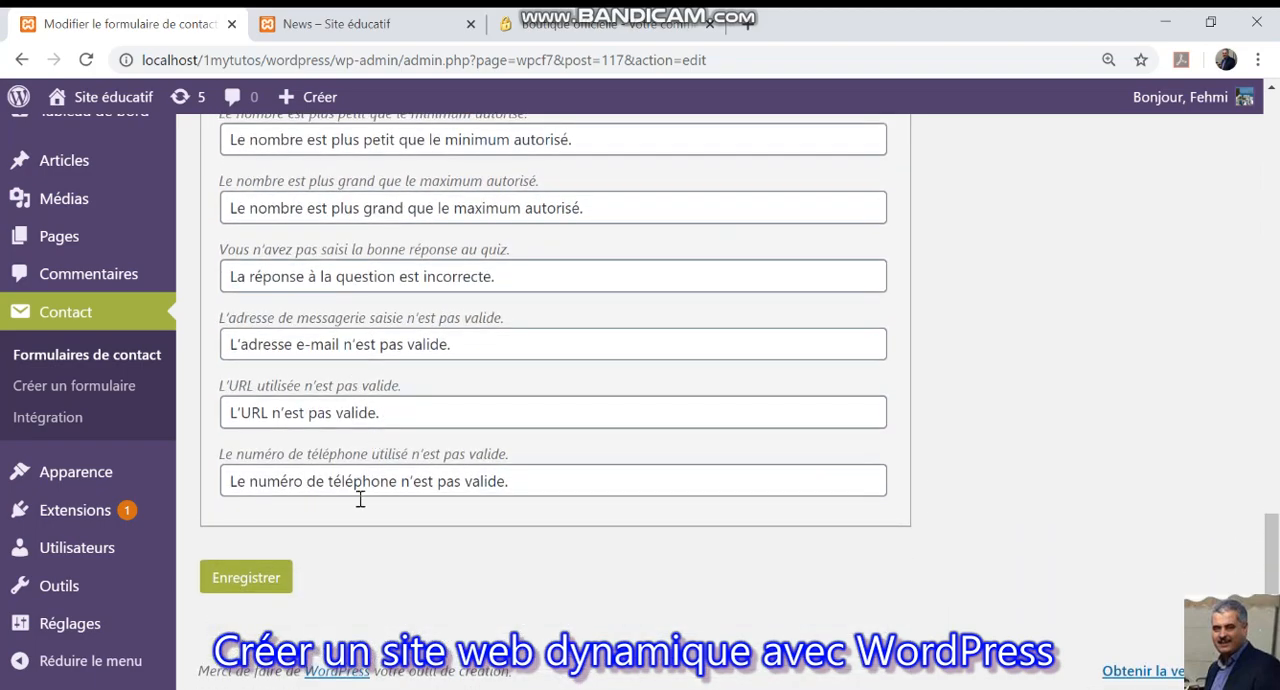
{"action": "scroll", "coordinate": [360, 499], "scroll_direction": "up", "scroll_amount": 12}
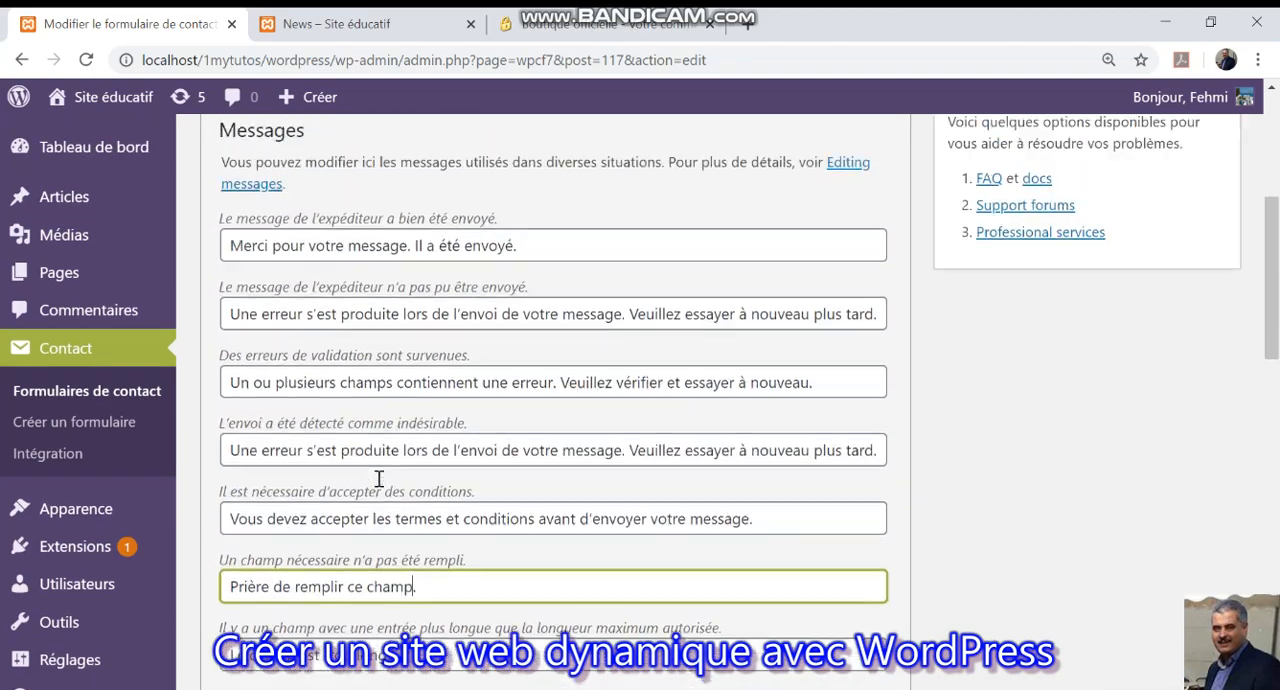
{"action": "scroll", "coordinate": [380, 480], "scroll_direction": "down", "scroll_amount": 13}
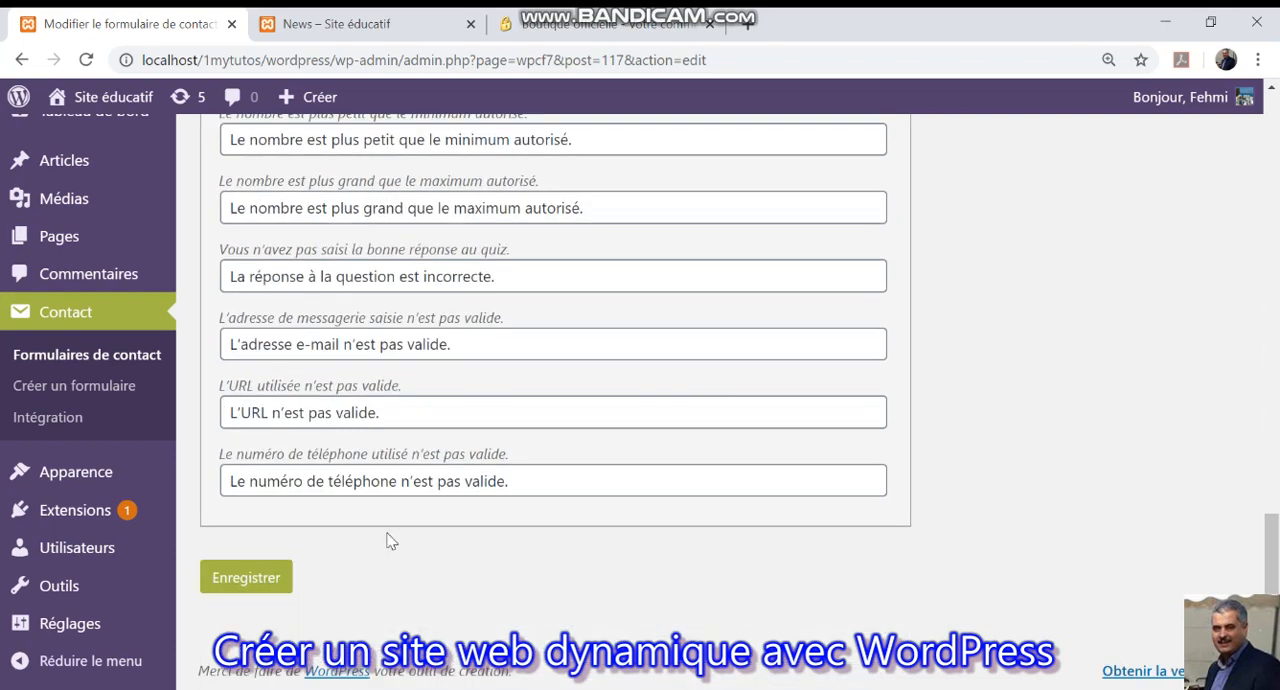
{"action": "left_click", "coordinate": [262, 580]}
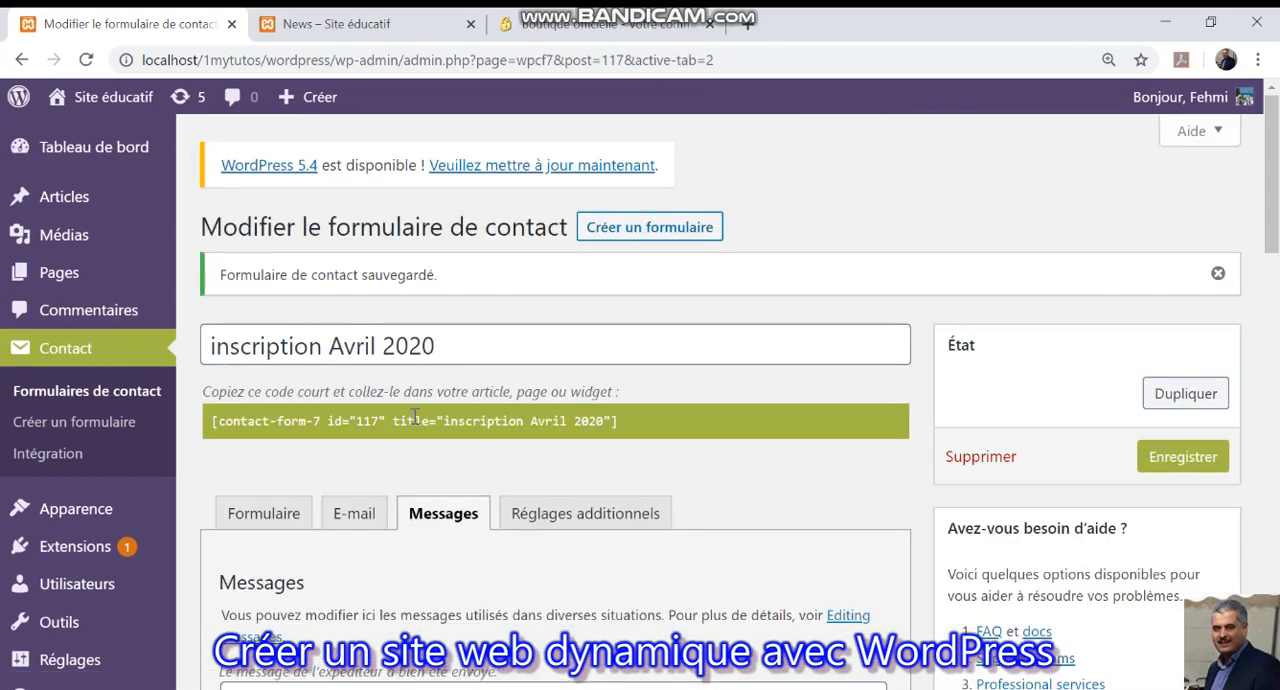
{"action": "left_click", "coordinate": [418, 421]}
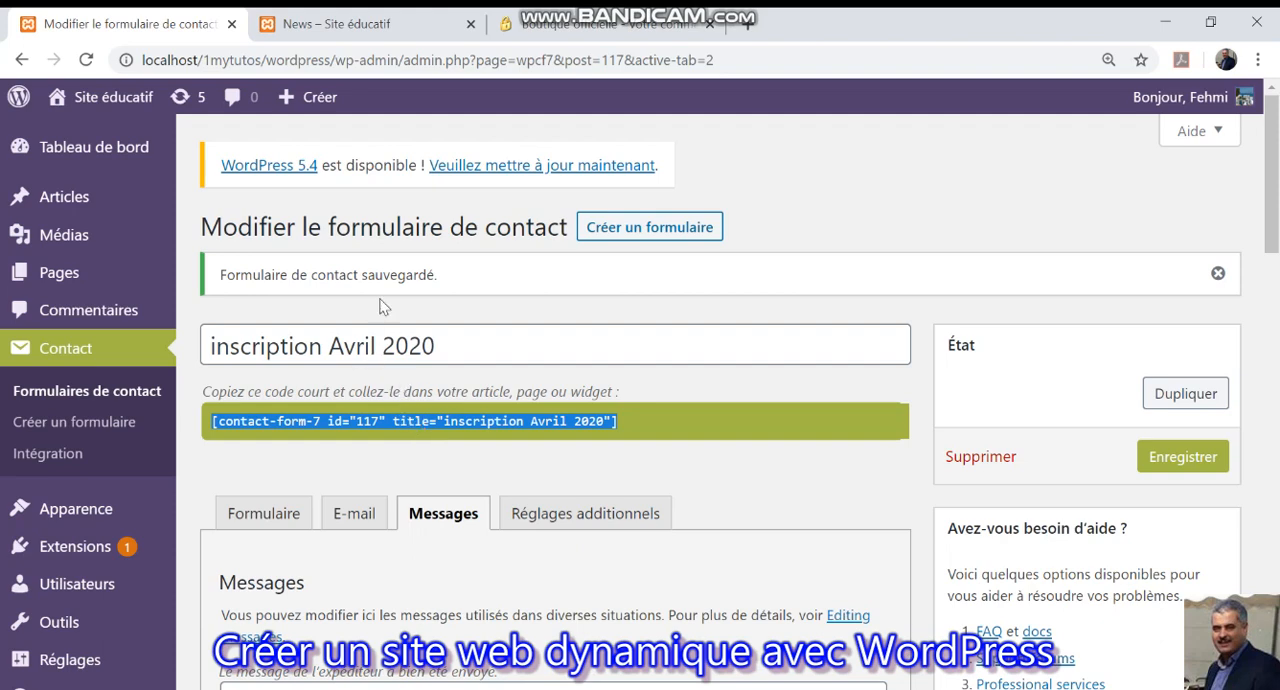
Reload the News page and submit the registration form with its fields left empty to test the required-field message.
{"action": "mouse_move", "coordinate": [107, 213]}
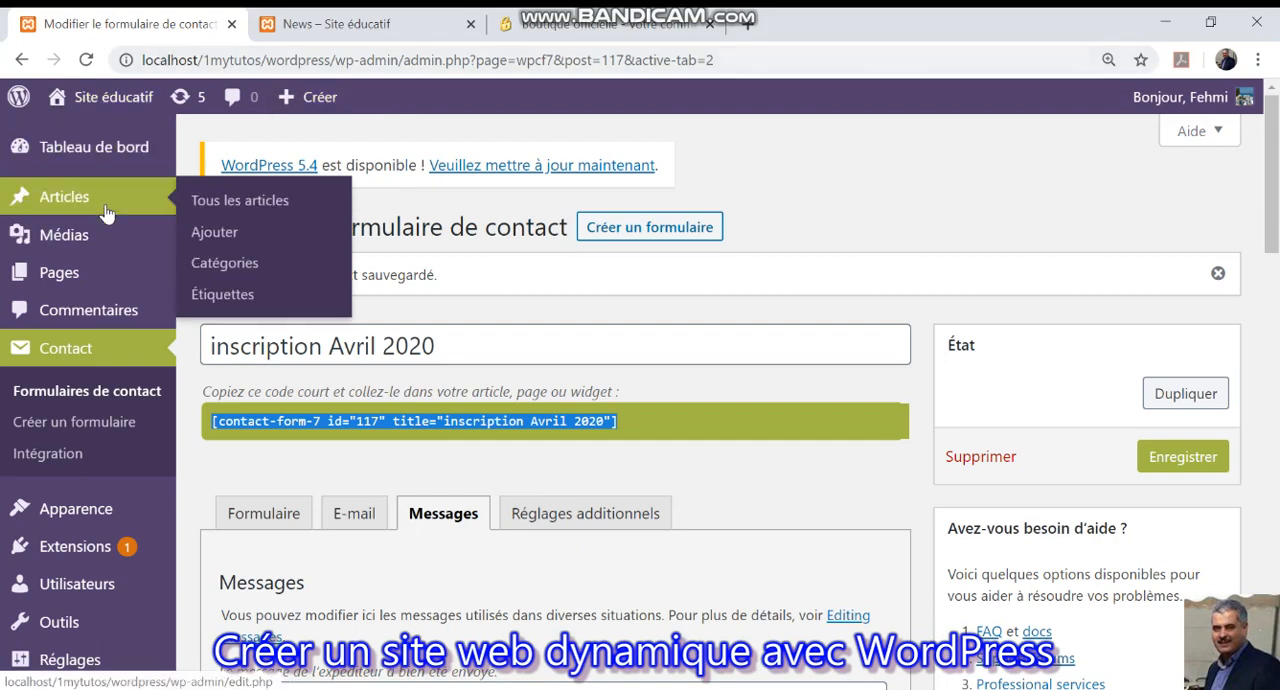
{"action": "left_click", "coordinate": [336, 24]}
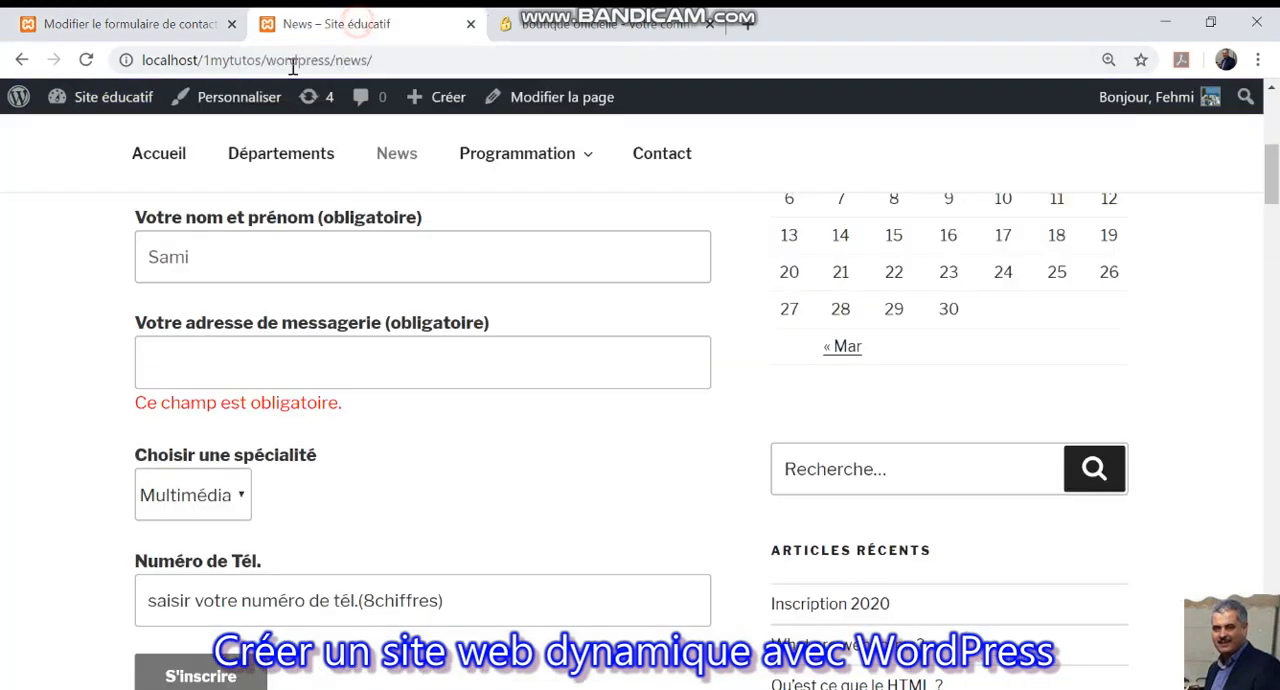
{"action": "left_click", "coordinate": [86, 60]}
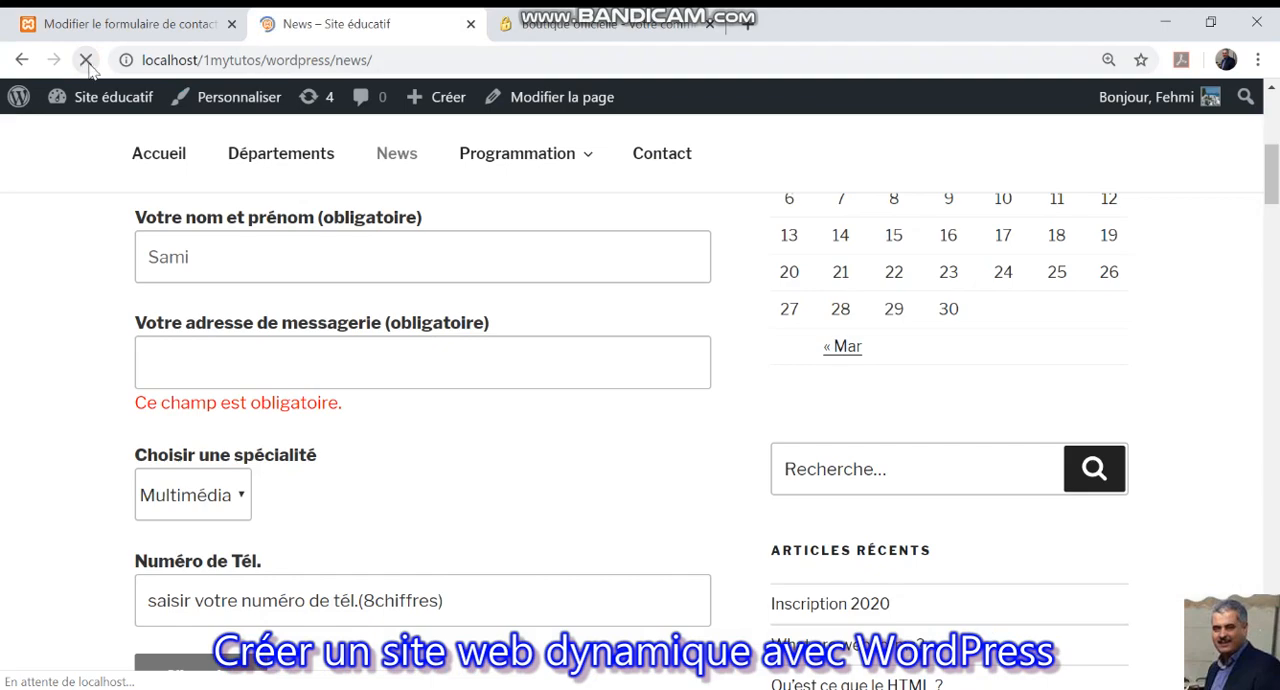
{"action": "scroll", "coordinate": [229, 420], "scroll_direction": "down", "scroll_amount": 3}
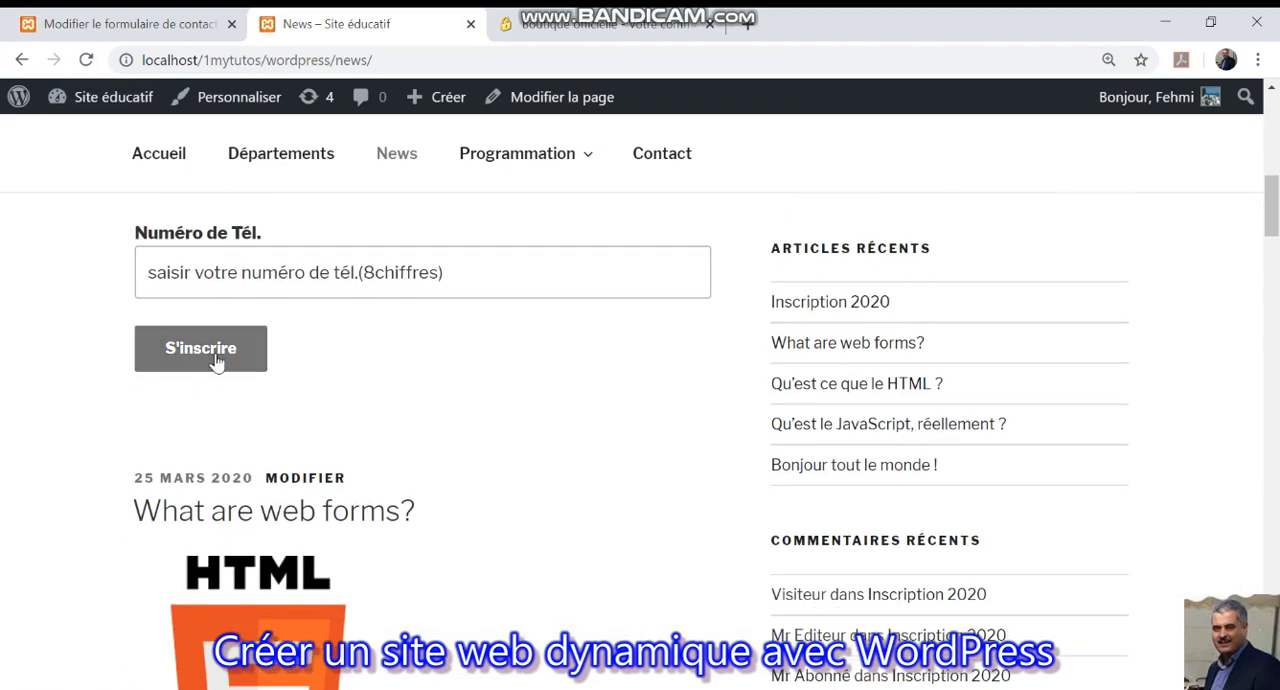
{"action": "scroll", "coordinate": [217, 362], "scroll_direction": "up", "scroll_amount": 4}
{"action": "scroll", "coordinate": [289, 414], "scroll_direction": "down", "scroll_amount": 2}
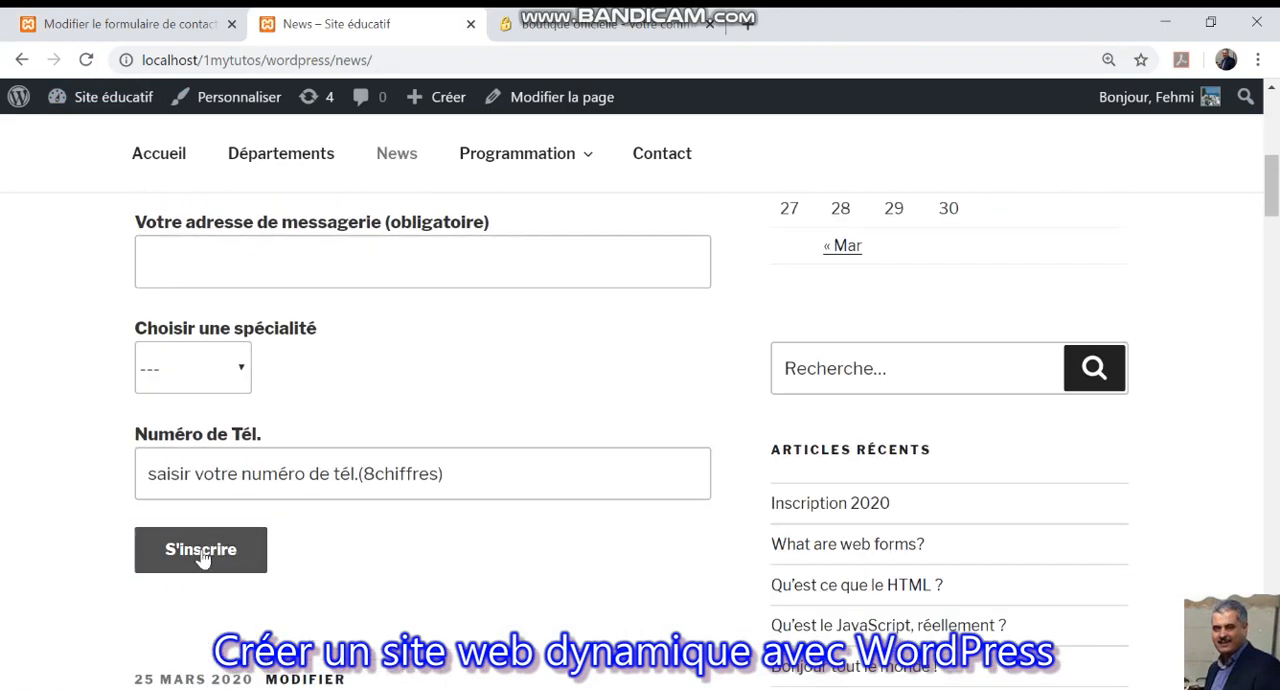
{"action": "left_click", "coordinate": [240, 549]}
{"action": "scroll", "coordinate": [312, 433], "scroll_direction": "up", "scroll_amount": 2}
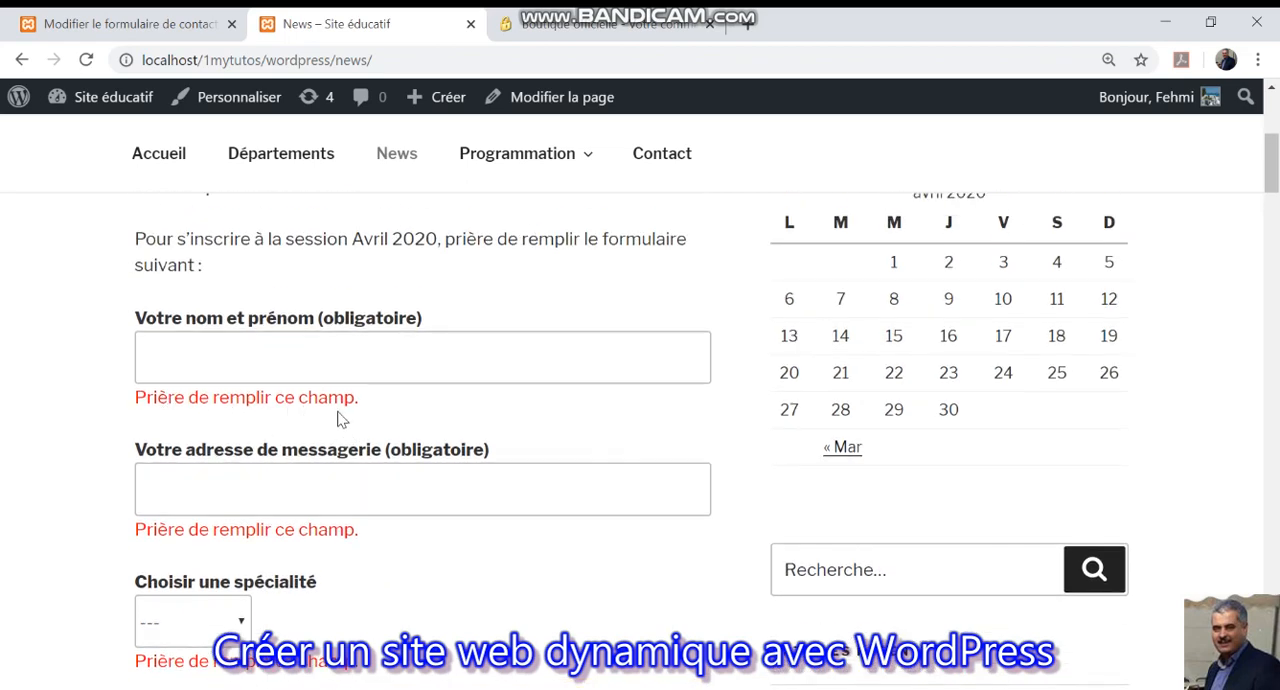
Examine the validation messages throughout the registration form and the widgets in the News page's sidebar.
{"action": "scroll", "coordinate": [341, 415], "scroll_direction": "down", "scroll_amount": 1}
{"action": "scroll", "coordinate": [343, 404], "scroll_direction": "up", "scroll_amount": 3}
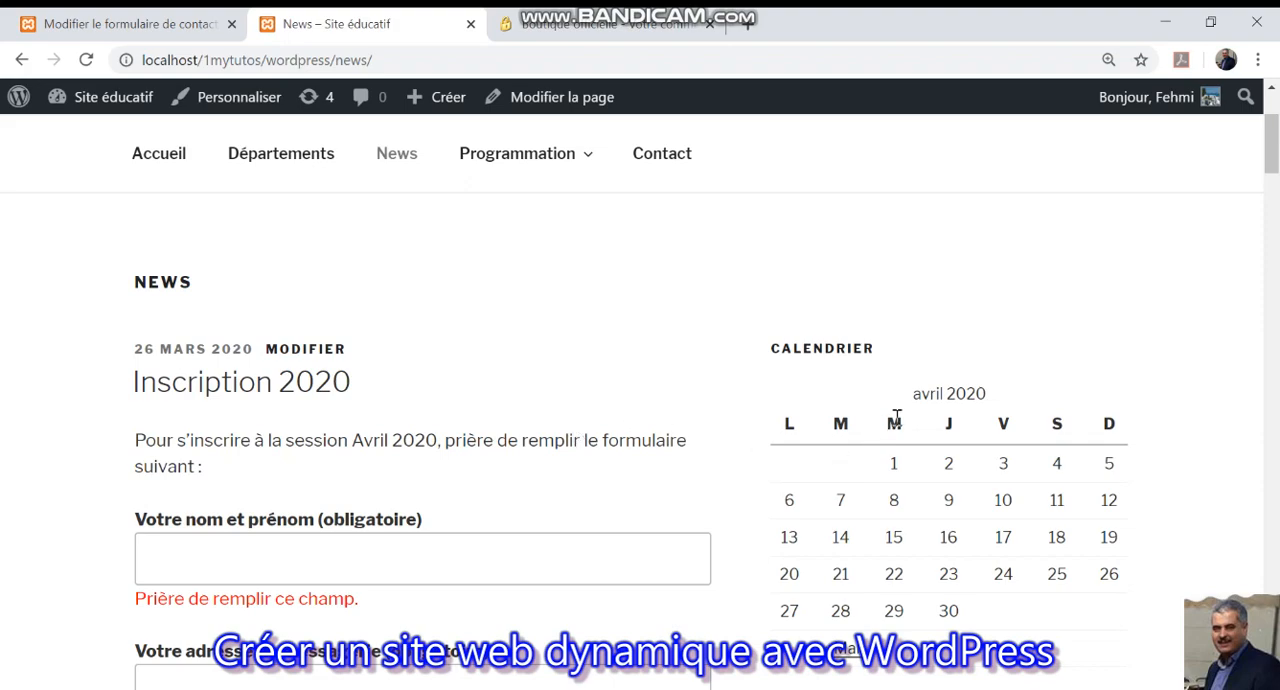
{"action": "scroll", "coordinate": [896, 418], "scroll_direction": "down", "scroll_amount": 6}
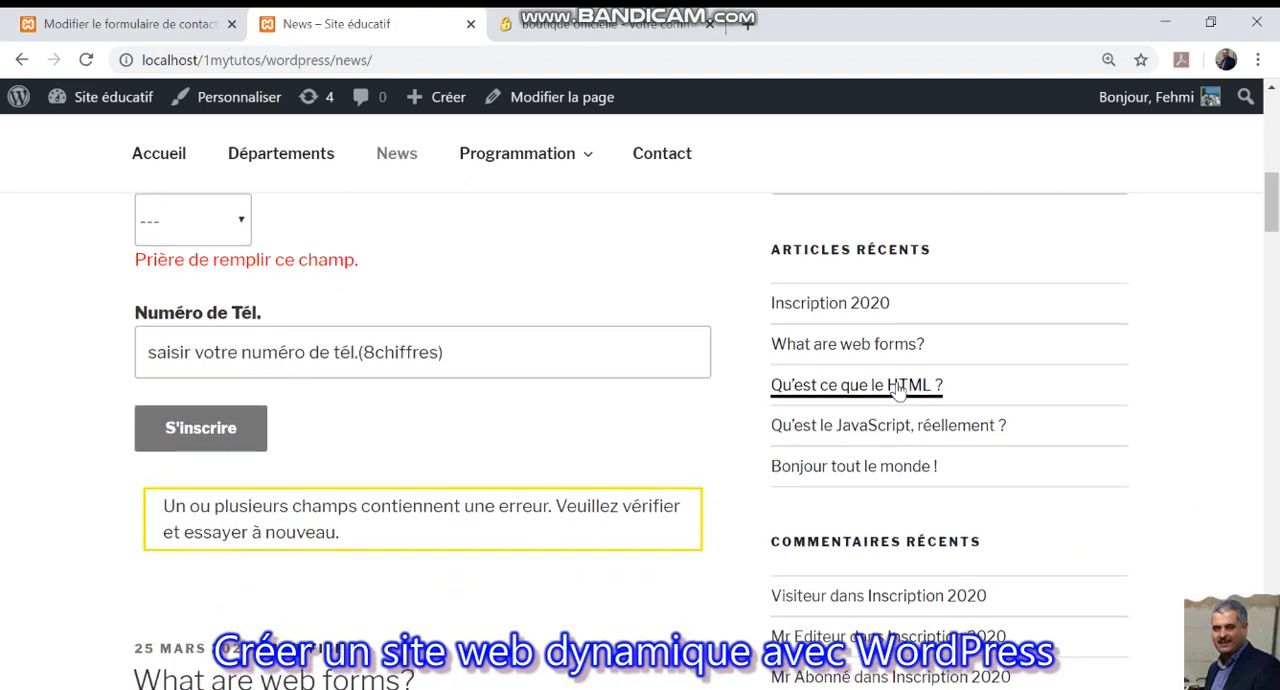
{"action": "scroll", "coordinate": [898, 393], "scroll_direction": "up", "scroll_amount": 3}
{"action": "scroll", "coordinate": [905, 362], "scroll_direction": "down", "scroll_amount": 1}
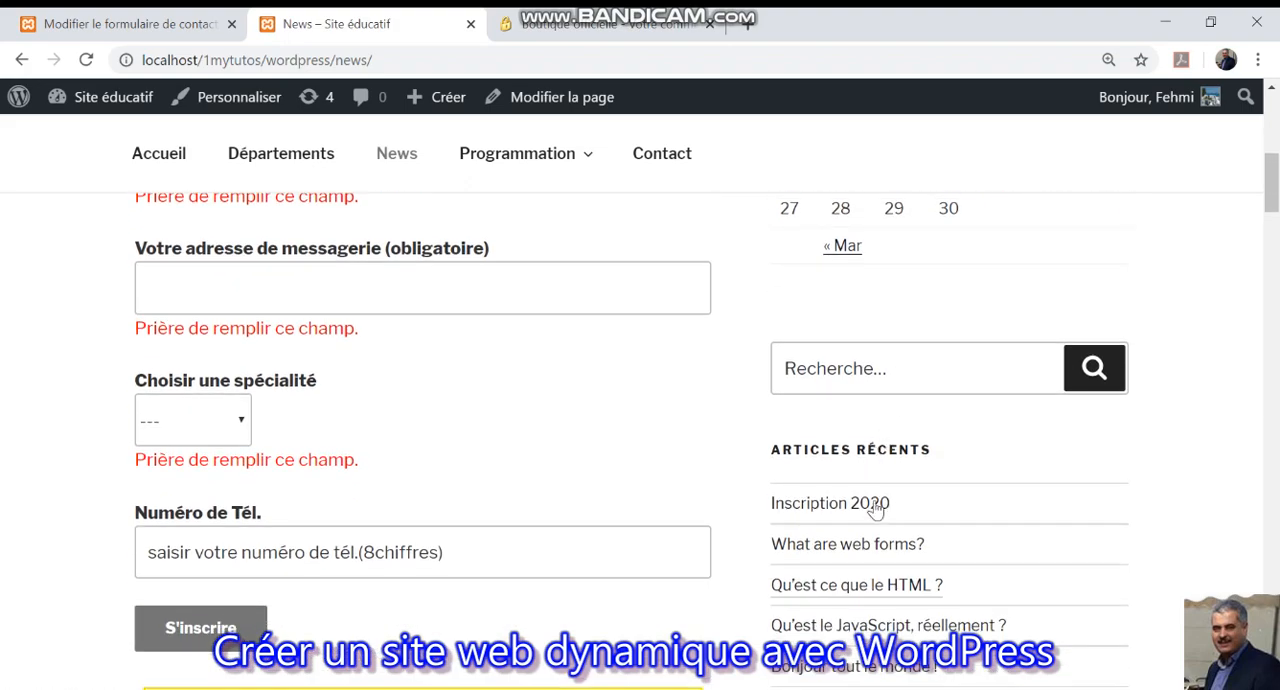
{"action": "scroll", "coordinate": [876, 514], "scroll_direction": "down", "scroll_amount": 3}
{"action": "scroll", "coordinate": [874, 503], "scroll_direction": "up", "scroll_amount": 7}
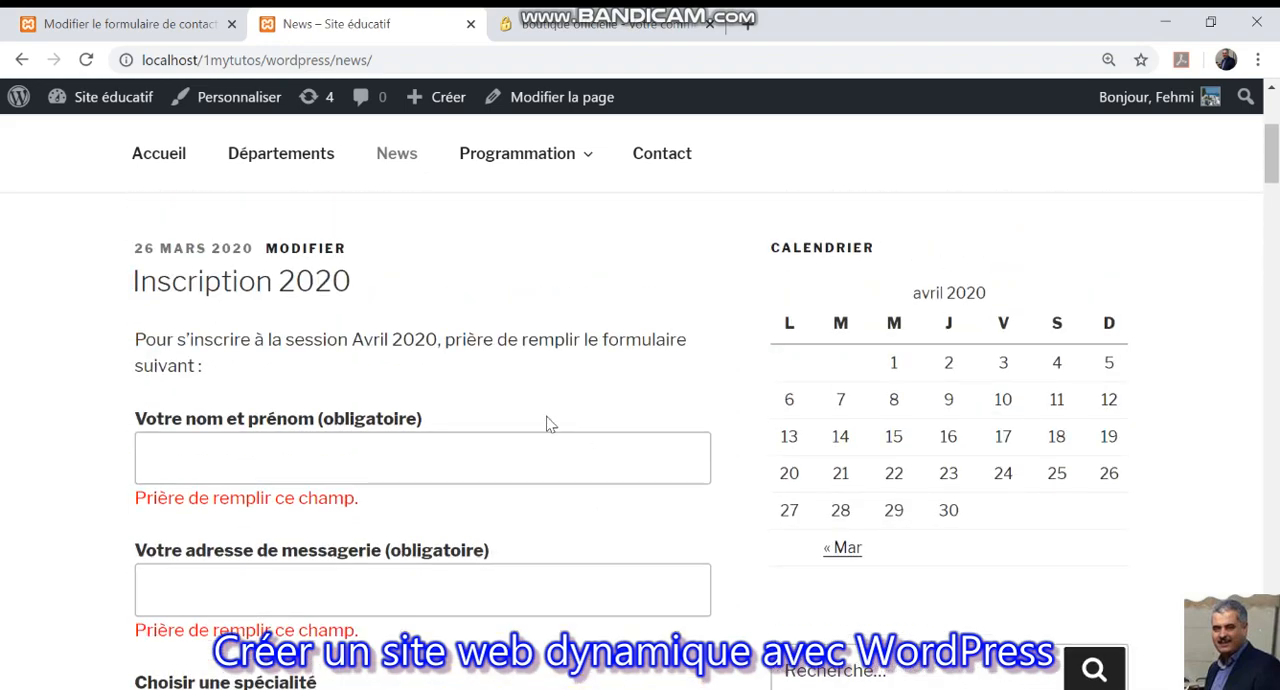
Return to the WordPress admin and start a new contact form titled "newsletter".
{"action": "left_click", "coordinate": [130, 23]}
{"action": "mouse_move", "coordinate": [128, 530]}
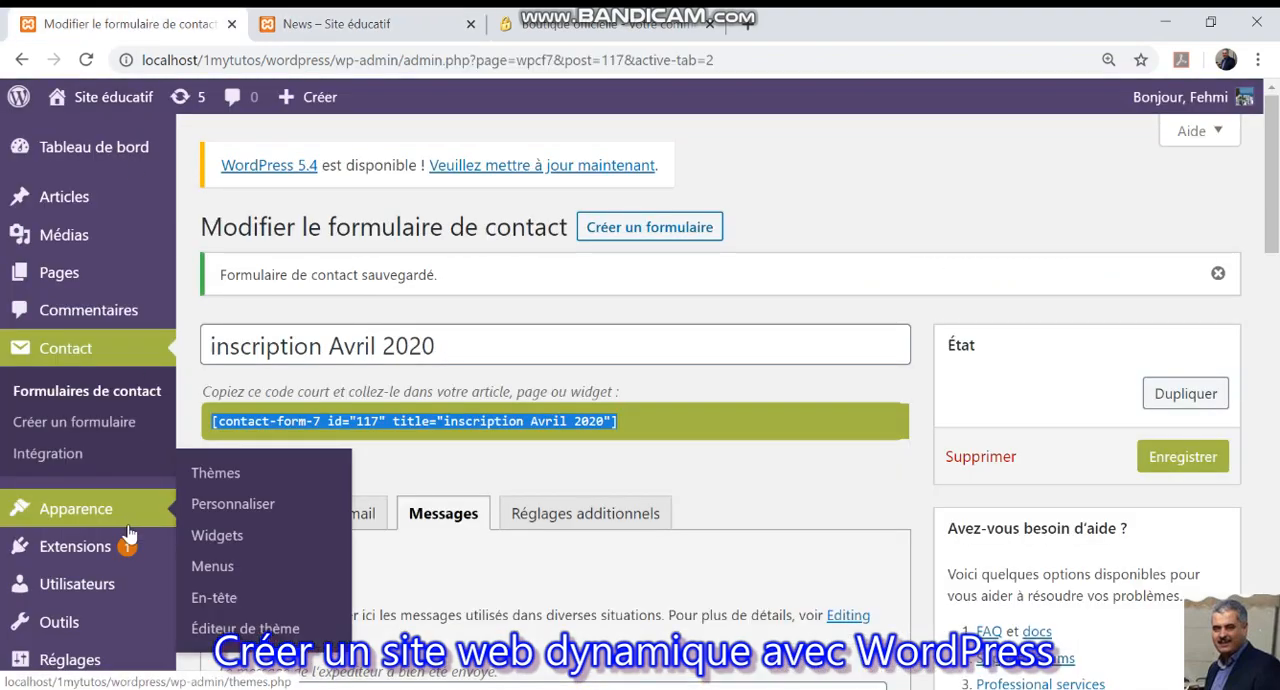
{"action": "left_click", "coordinate": [75, 424]}
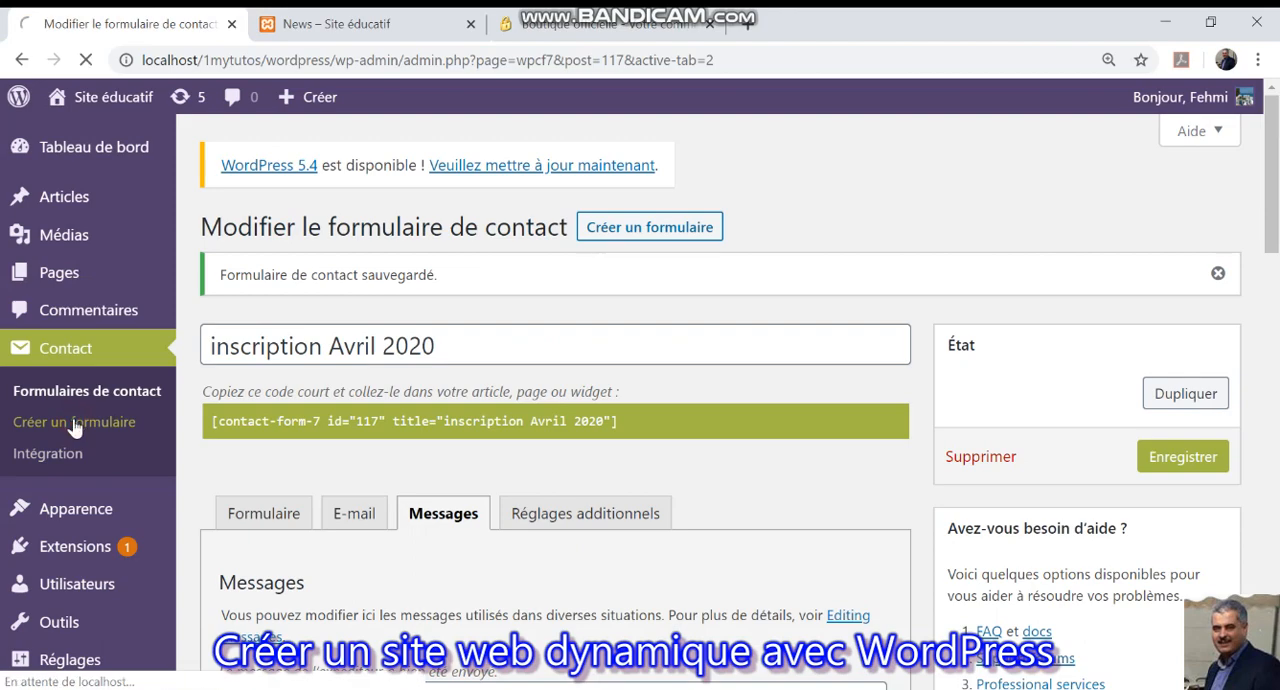
{"action": "scroll", "coordinate": [236, 474], "scroll_direction": "down", "scroll_amount": 3}
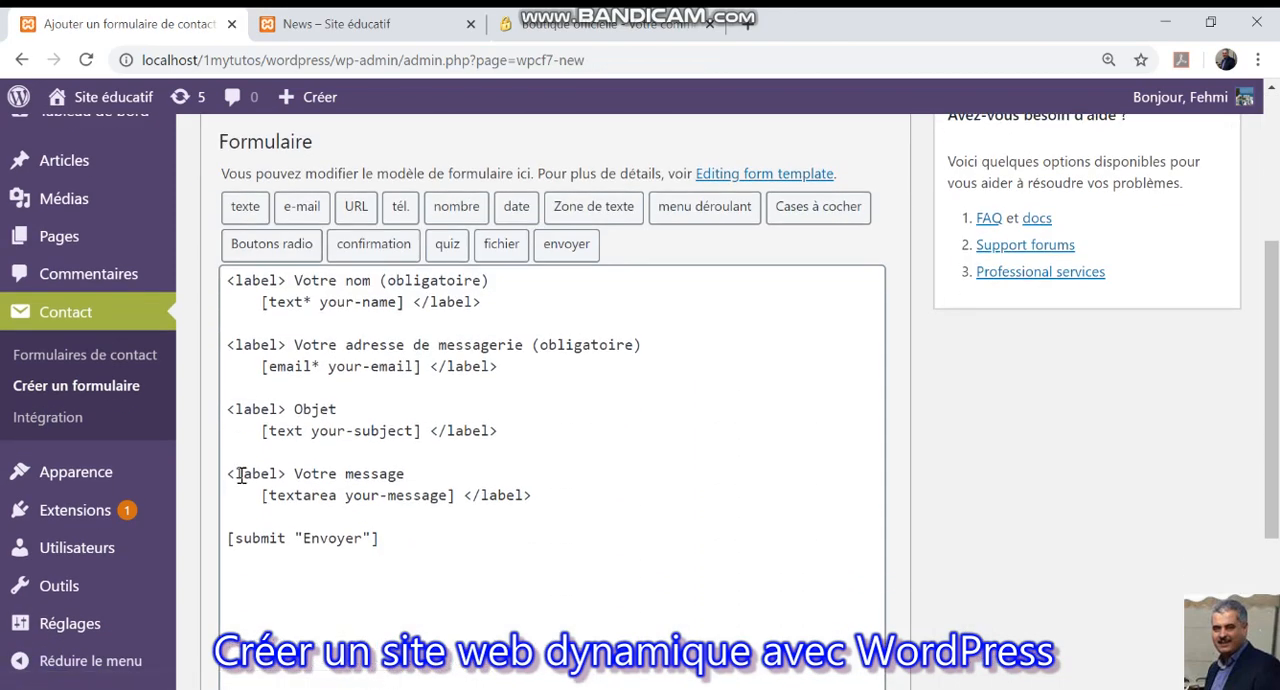
{"action": "scroll", "coordinate": [342, 486], "scroll_direction": "up", "scroll_amount": 3}
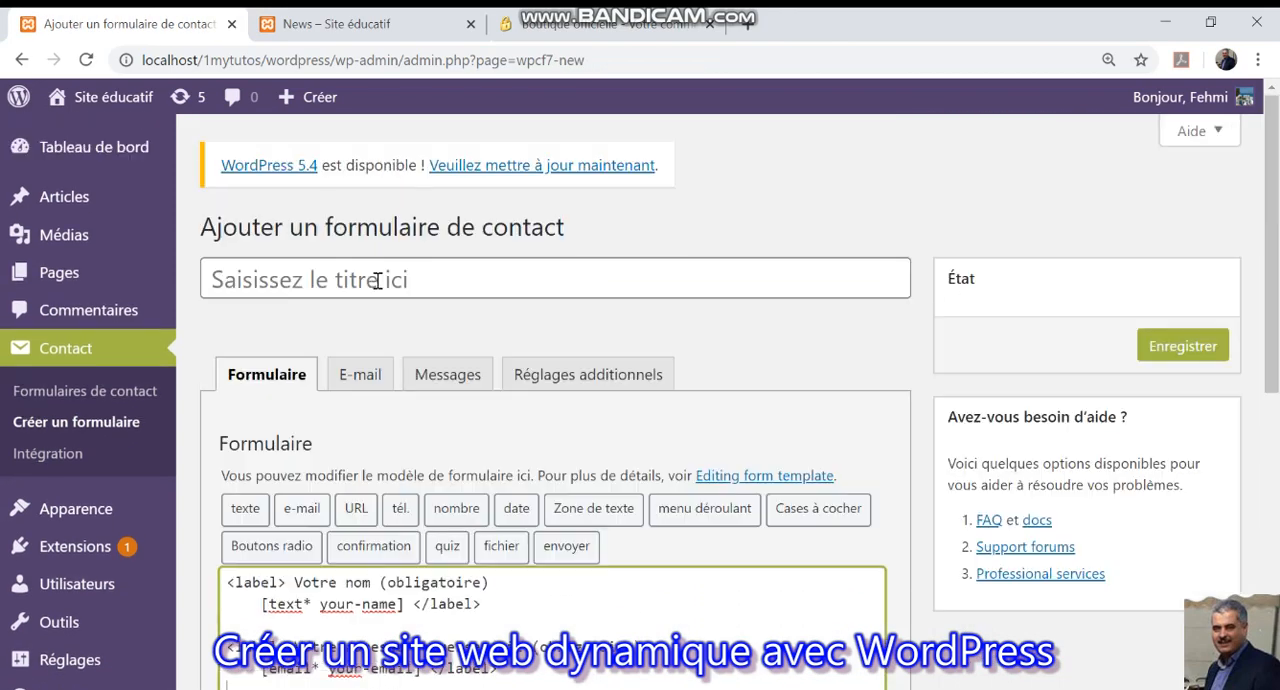
{"action": "left_click", "coordinate": [381, 282]}
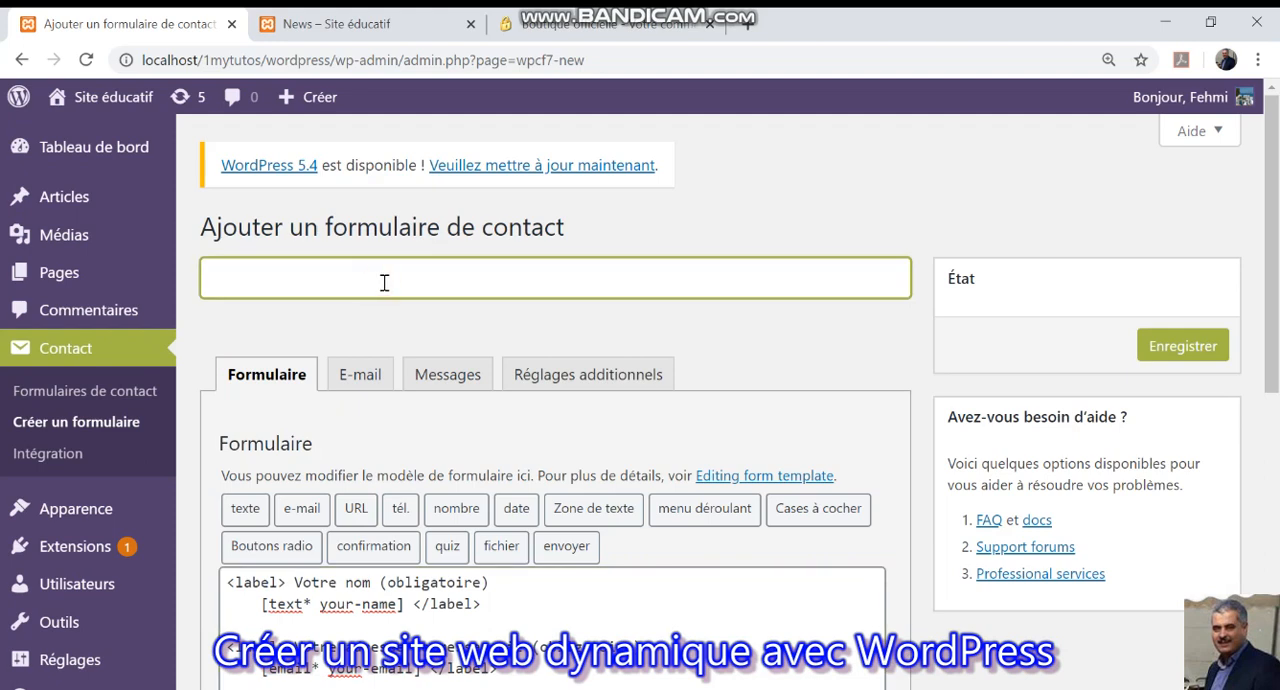
{"action": "type", "text": "newsletter"}
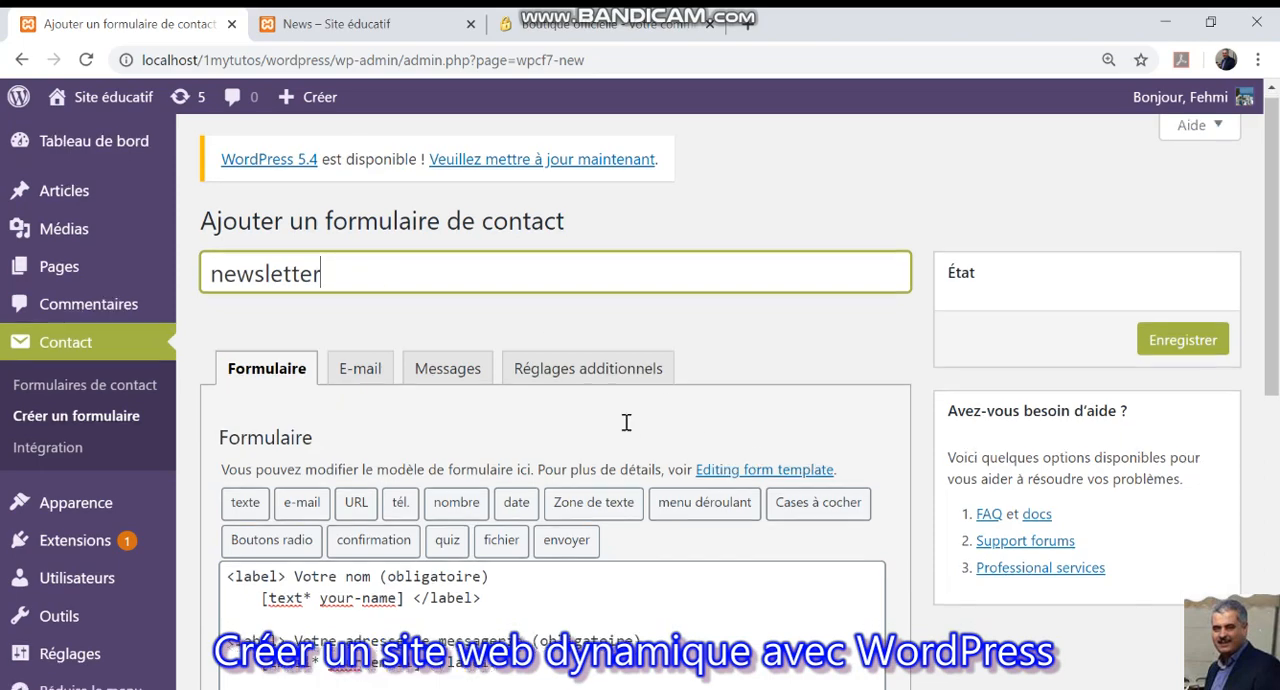
Remove the "Objet" and "Votre message" fields from the newsletter form template.
{"action": "scroll", "coordinate": [625, 423], "scroll_direction": "down", "scroll_amount": 2}
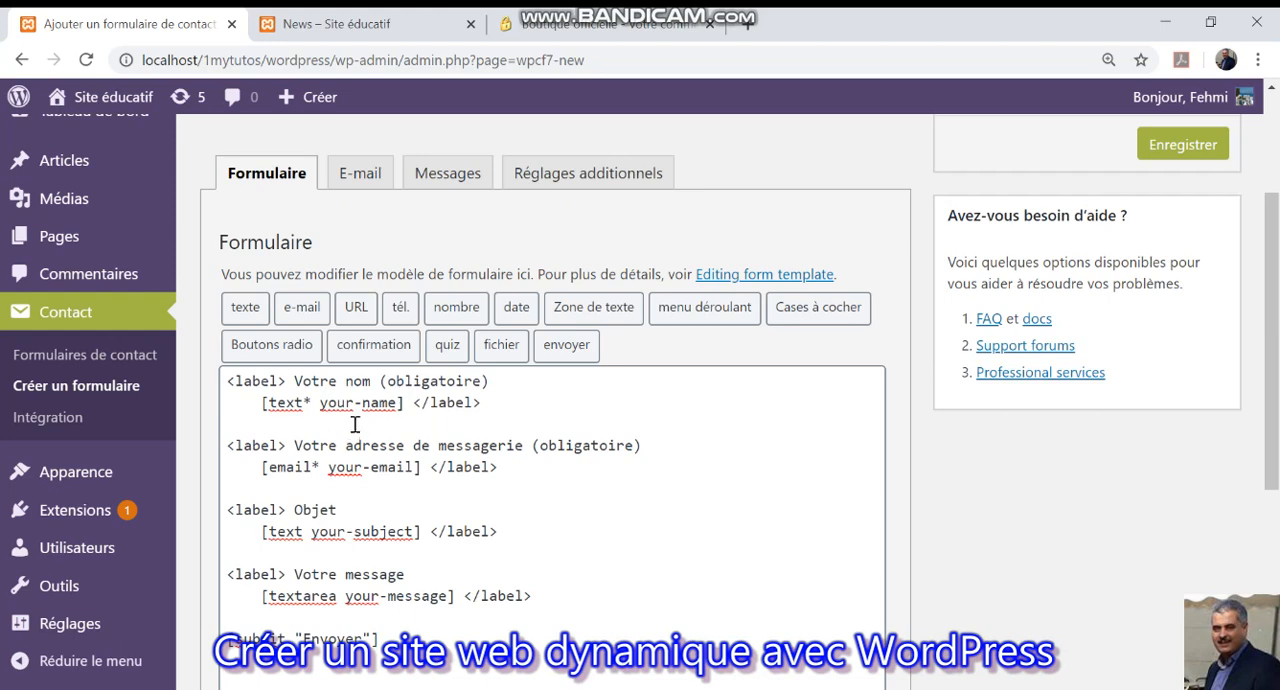
{"action": "scroll", "coordinate": [351, 455], "scroll_direction": "down", "scroll_amount": 1}
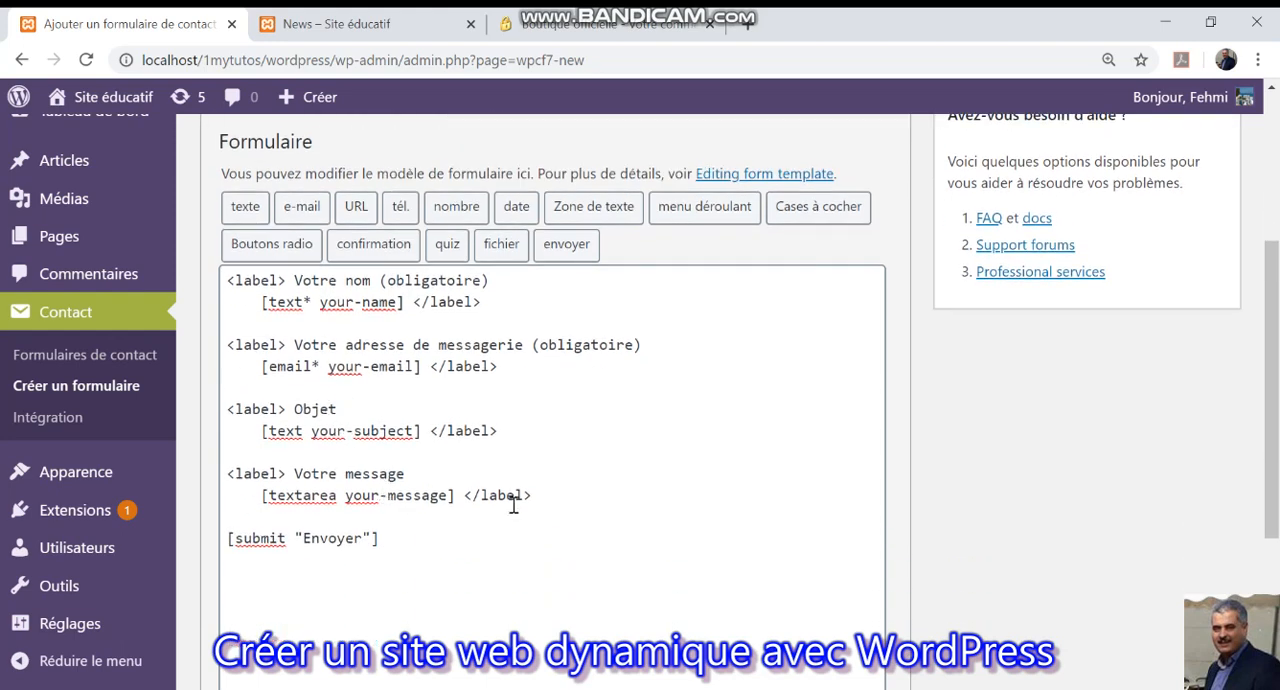
{"action": "left_click_drag", "start_coordinate": [533, 495], "coordinate": [225, 403]}
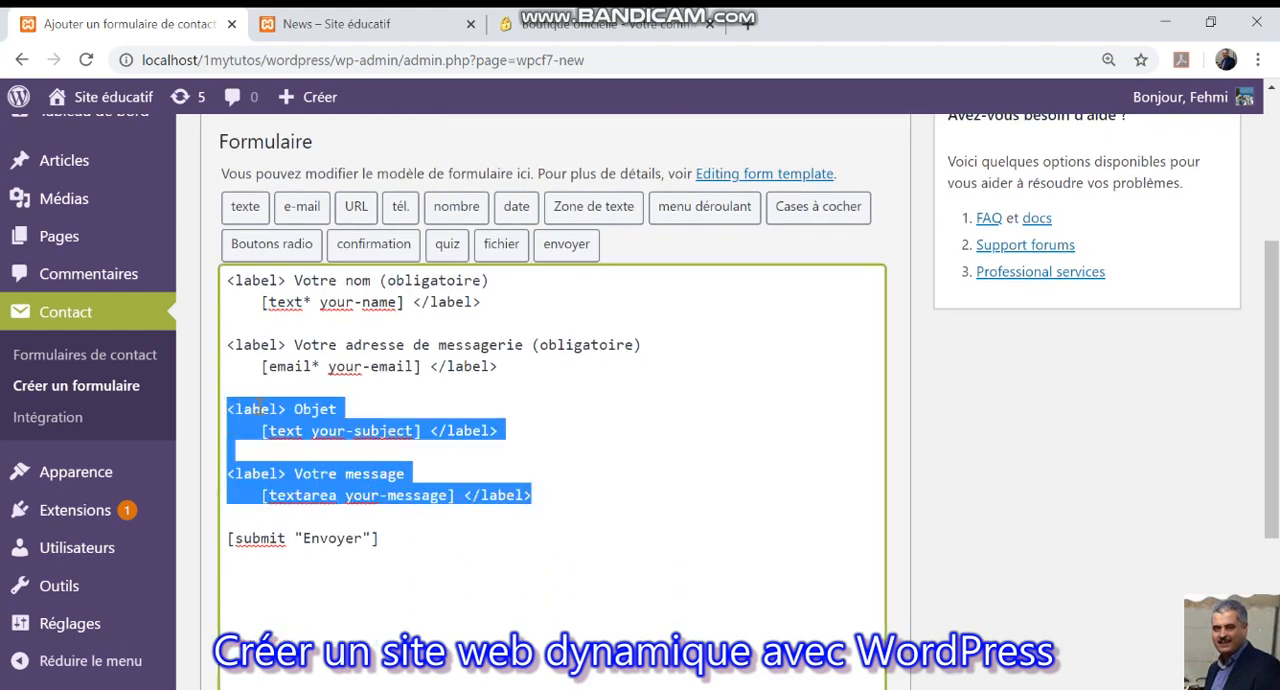
{"action": "key", "text": "Delete"}
{"action": "key", "text": "Delete"}
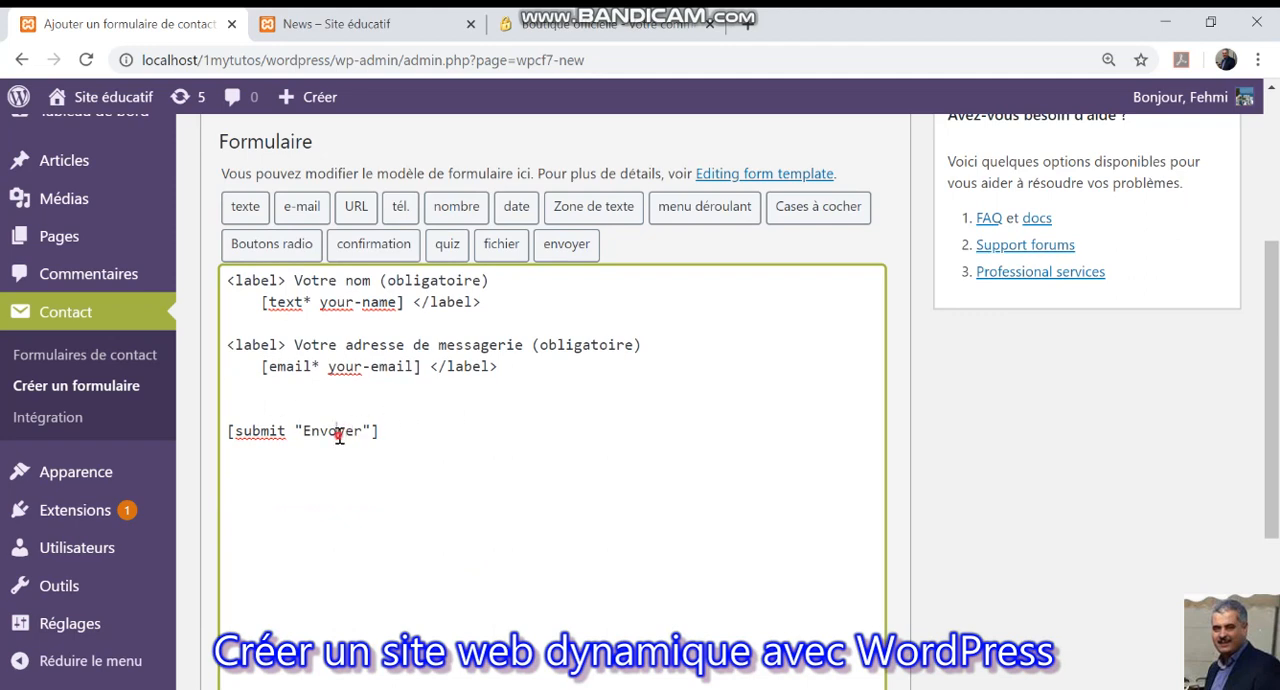
Change the newsletter form's submit label to "Inscription" and save the form.
{"action": "double_click", "coordinate": [339, 435]}
{"action": "type", "text": "Inscription"}
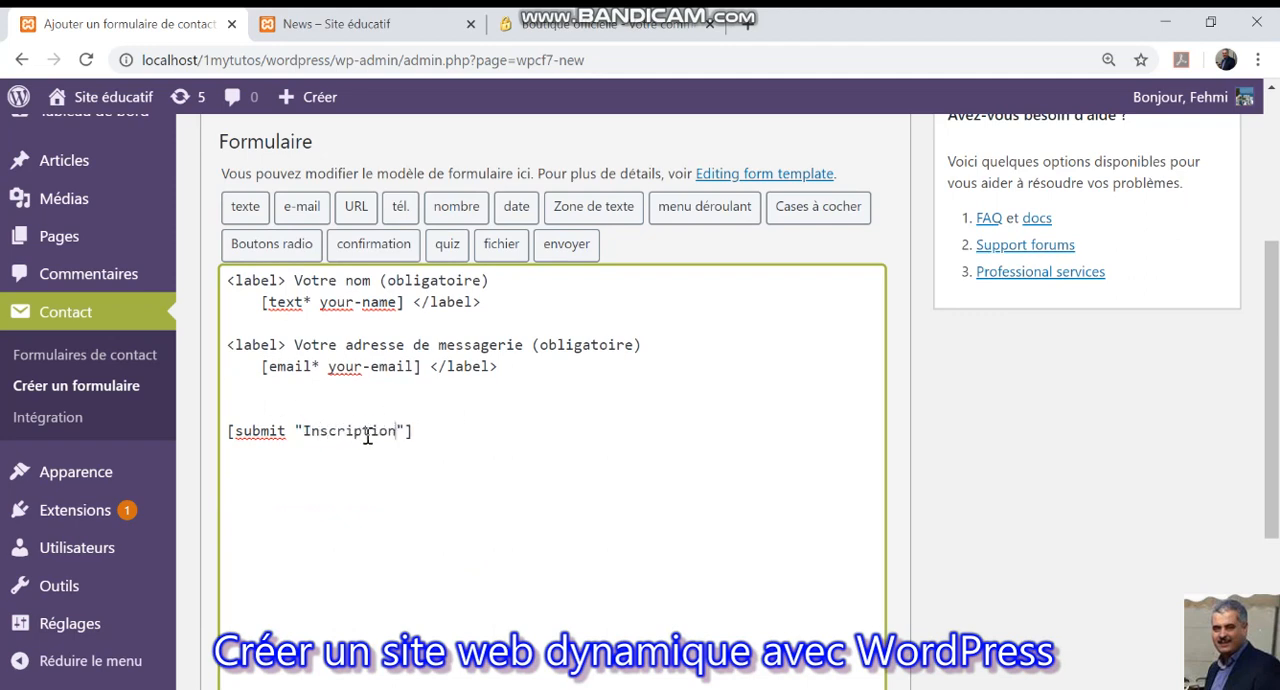
{"action": "scroll", "coordinate": [380, 455], "scroll_direction": "down", "scroll_amount": 3}
{"action": "left_click", "coordinate": [270, 582]}
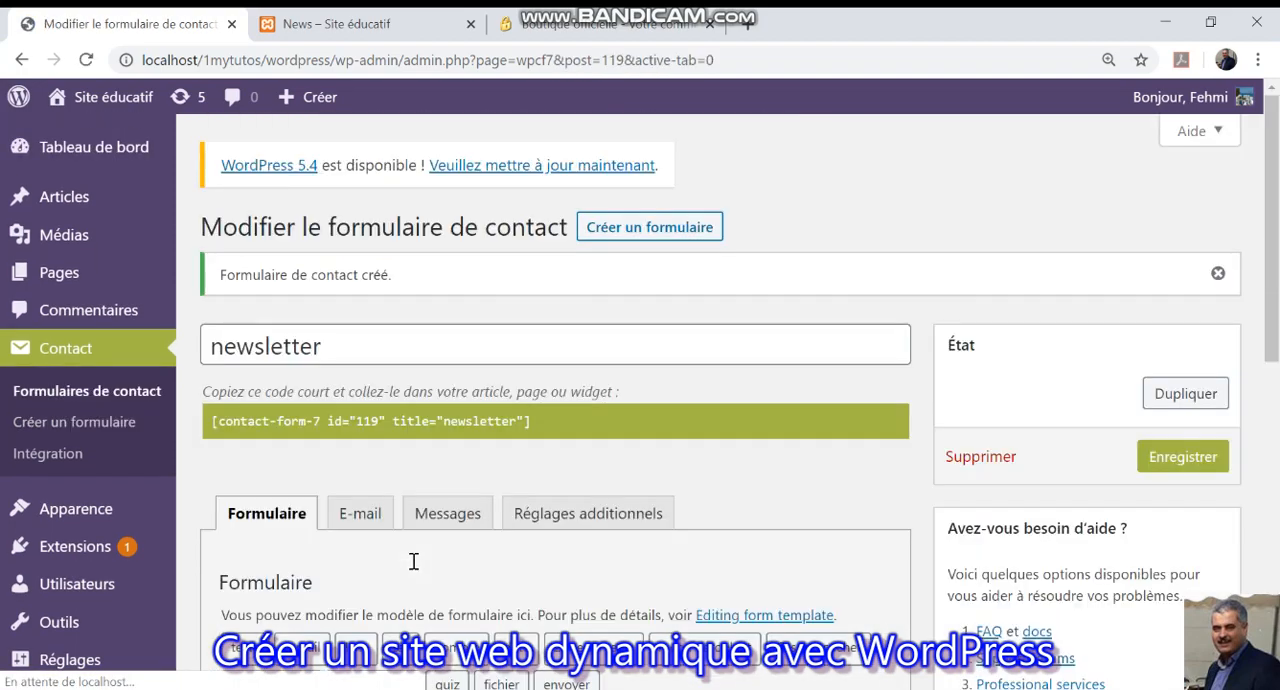
Copy the shortcode of the newsletter contact form.
{"action": "left_click", "coordinate": [403, 428]}
{"action": "key", "text": "ctrl+c"}
{"action": "right_click", "coordinate": [410, 418]}
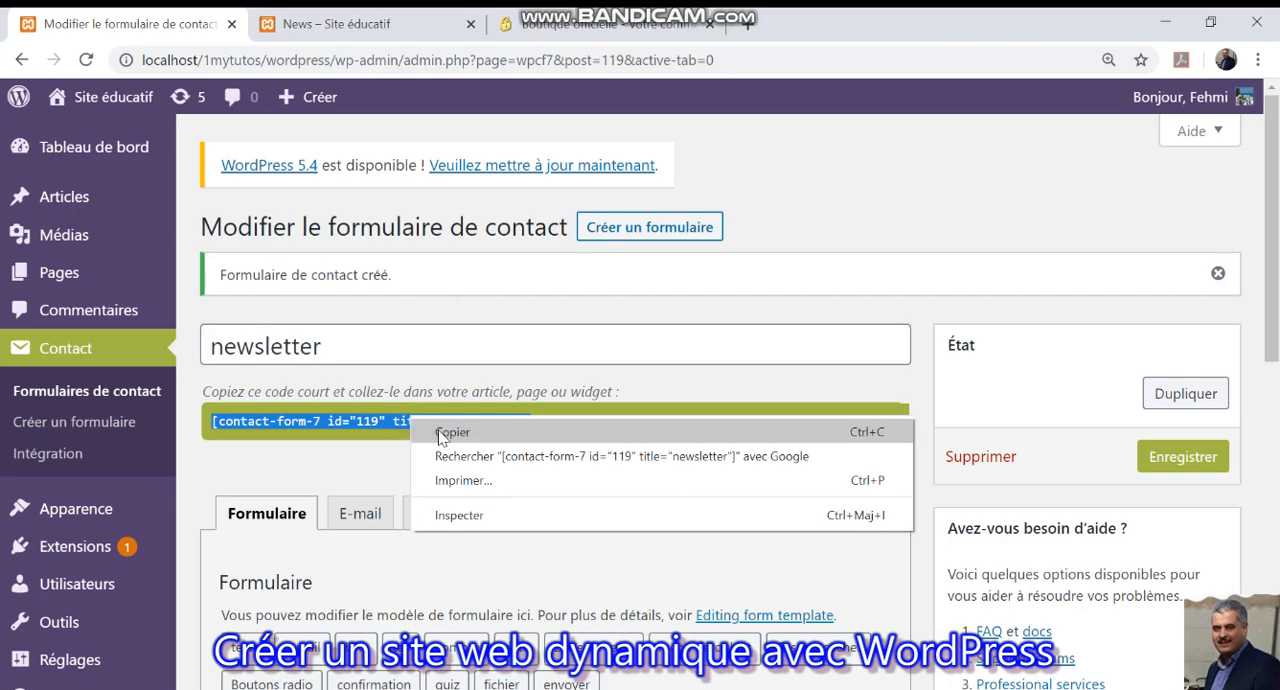
{"action": "left_click", "coordinate": [438, 432]}
Open the site's widget management and add a "Texte" widget to "Colonne latérale du blog".
{"action": "mouse_move", "coordinate": [100, 515]}
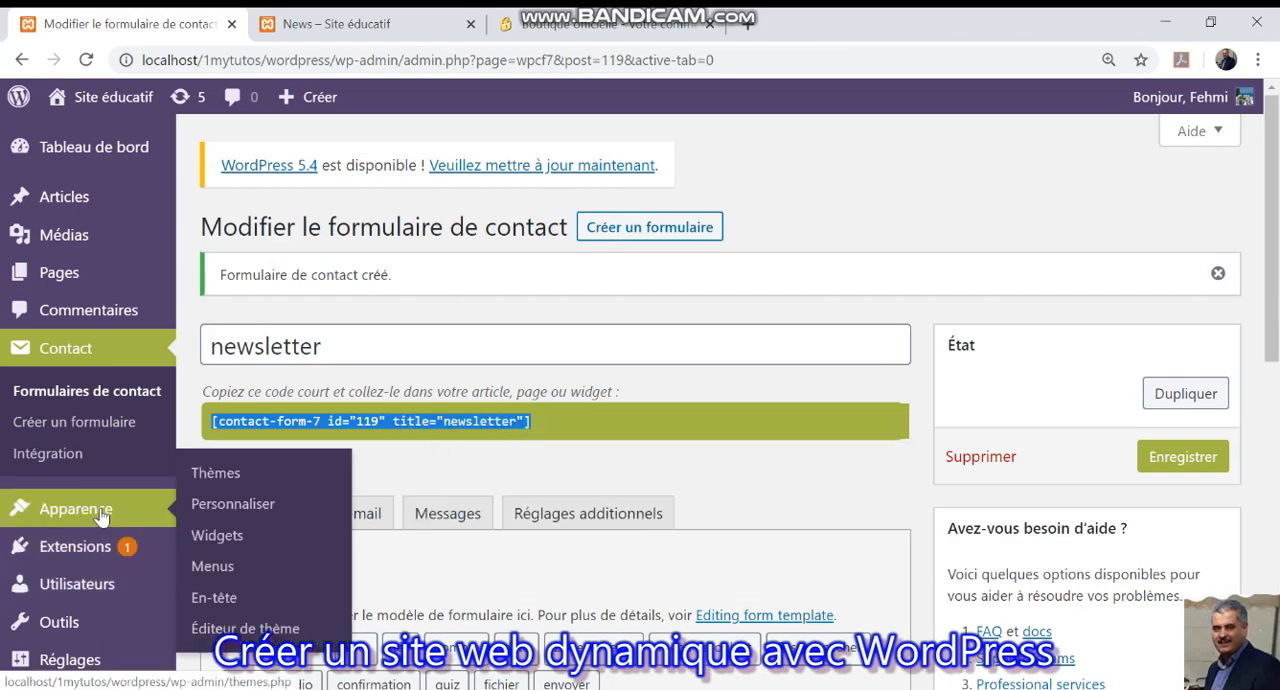
{"action": "left_click", "coordinate": [205, 536]}
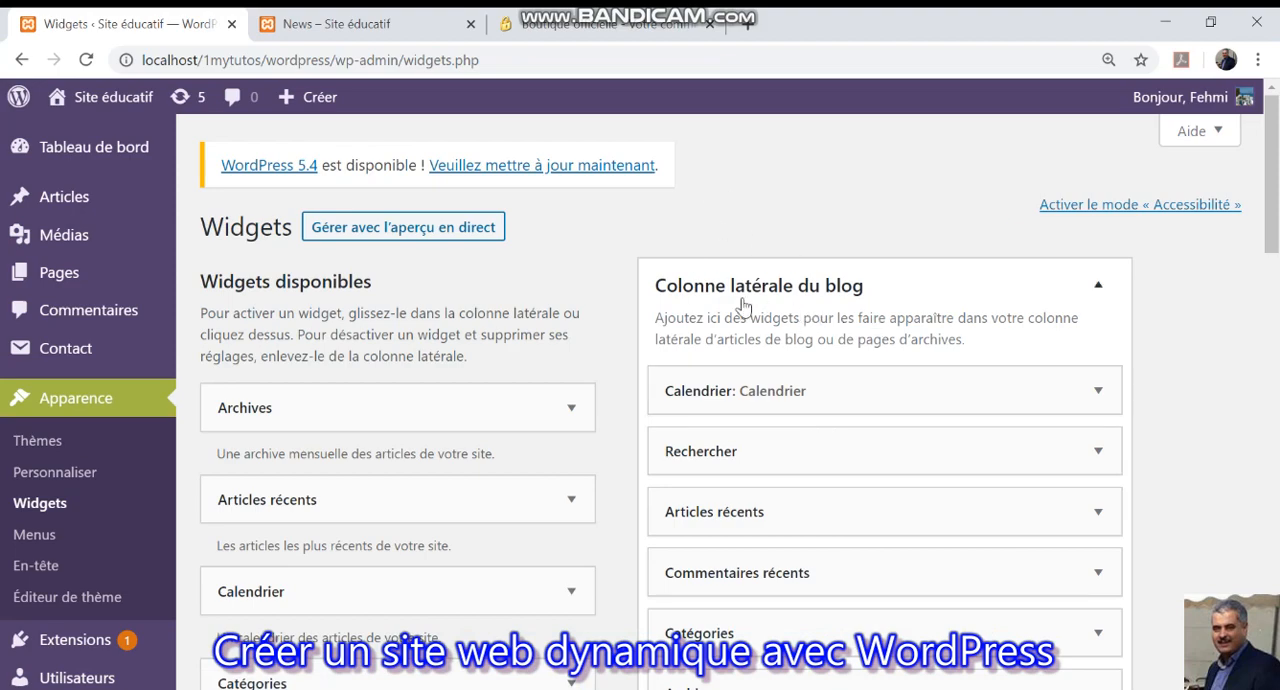
{"action": "scroll", "coordinate": [507, 438], "scroll_direction": "down", "scroll_amount": 1}
{"action": "scroll", "coordinate": [507, 438], "scroll_direction": "down", "scroll_amount": 12}
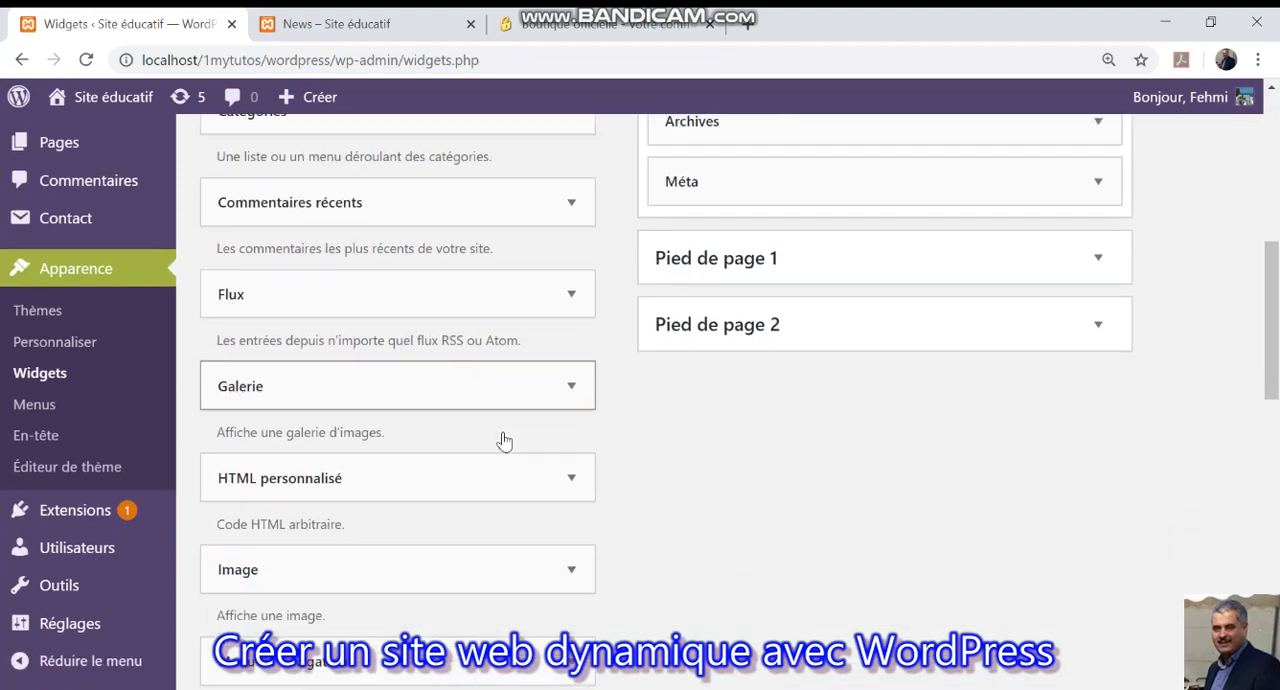
{"action": "scroll", "coordinate": [502, 441], "scroll_direction": "down", "scroll_amount": 2}
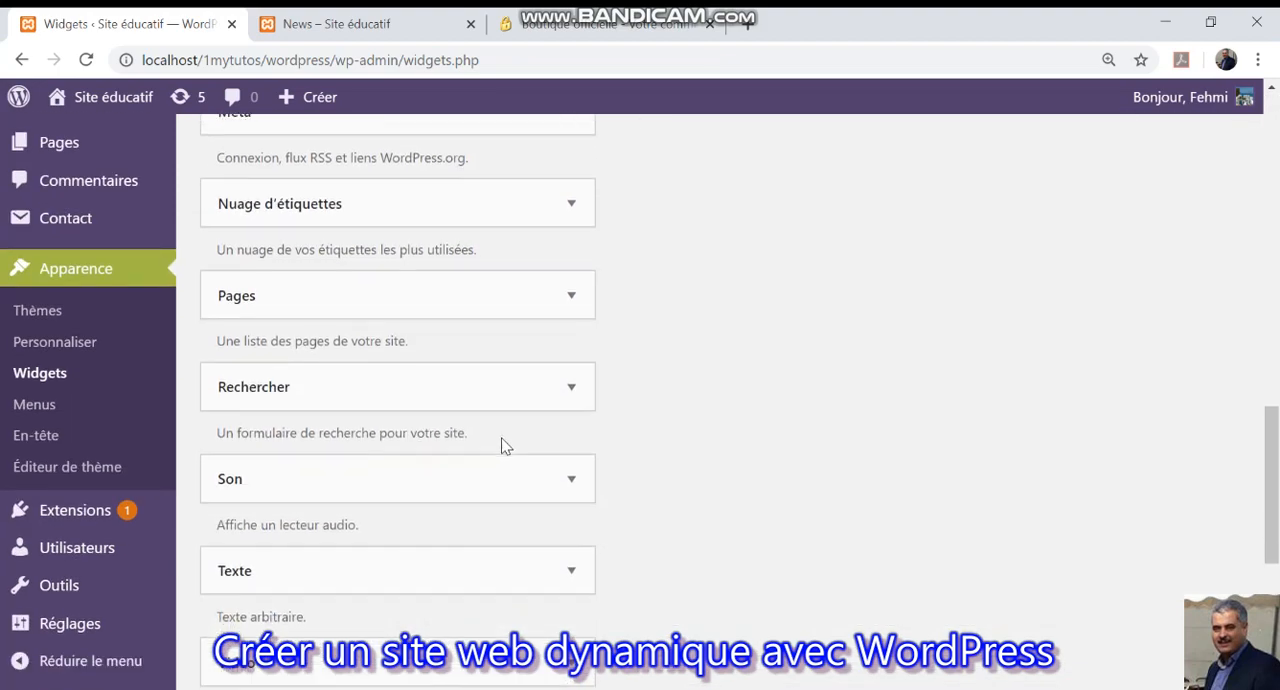
{"action": "left_click", "coordinate": [573, 377]}
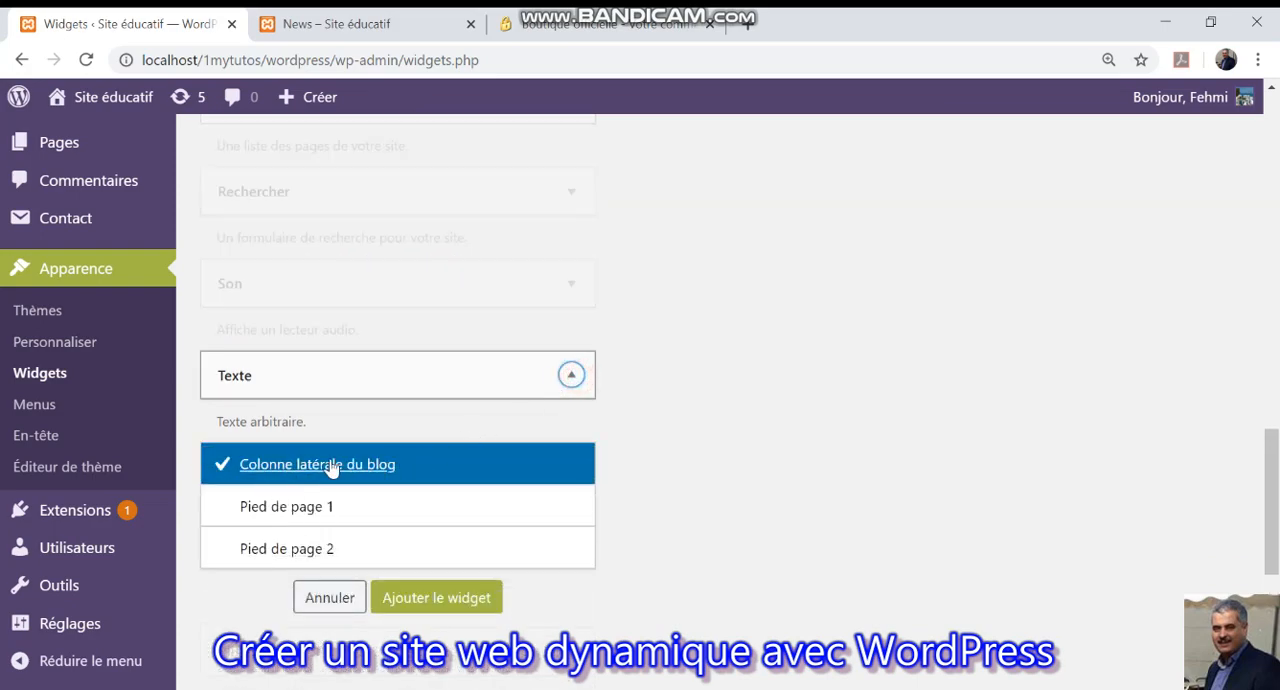
{"action": "left_click", "coordinate": [440, 597]}
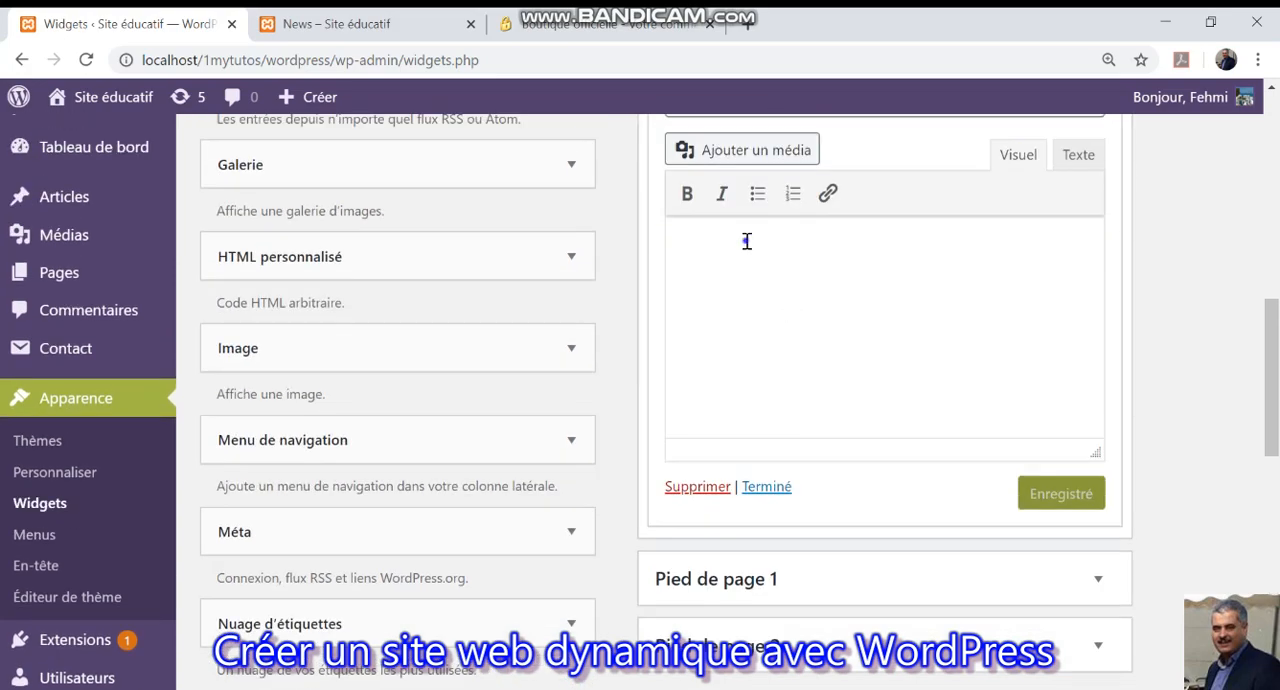
Paste the newsletter form's shortcode into the content of the new text widget and save it.
{"action": "right_click", "coordinate": [746, 241]}
{"action": "left_click", "coordinate": [812, 398]}
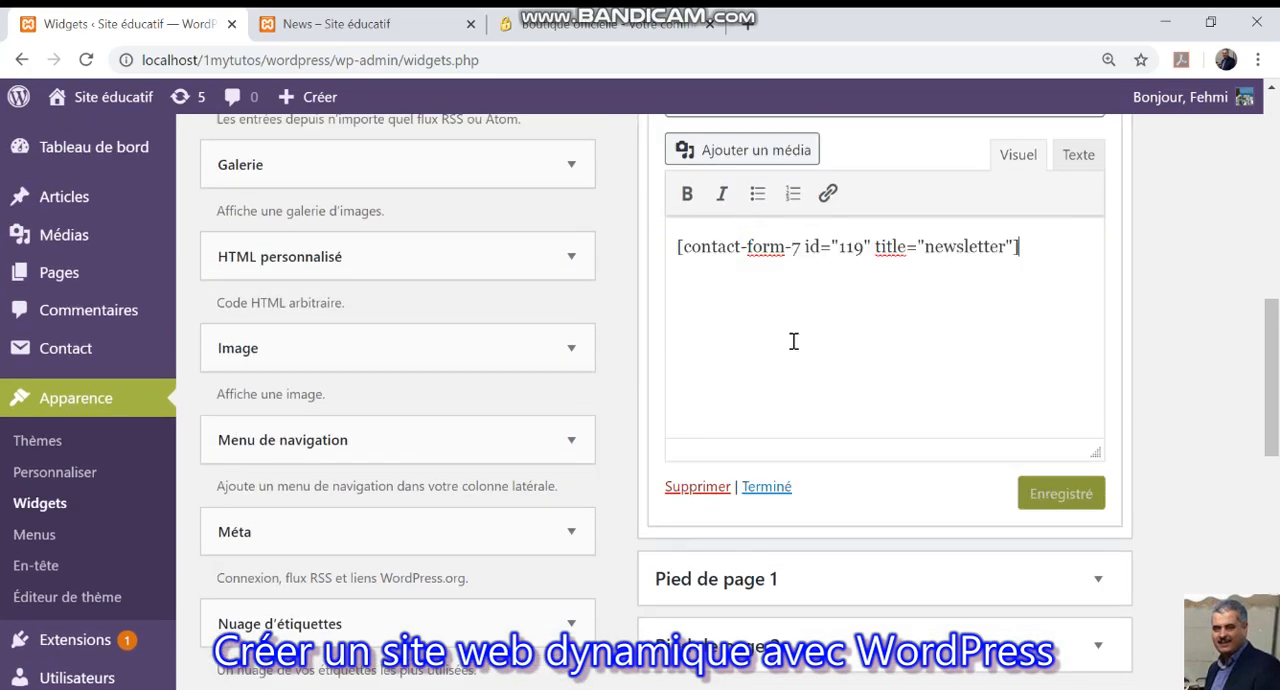
{"action": "left_click", "coordinate": [1051, 492]}
Title the text widget "Inscription à notre newsletter", save it and collapse it.
{"action": "scroll", "coordinate": [914, 378], "scroll_direction": "up", "scroll_amount": 3}
{"action": "left_click", "coordinate": [807, 401]}
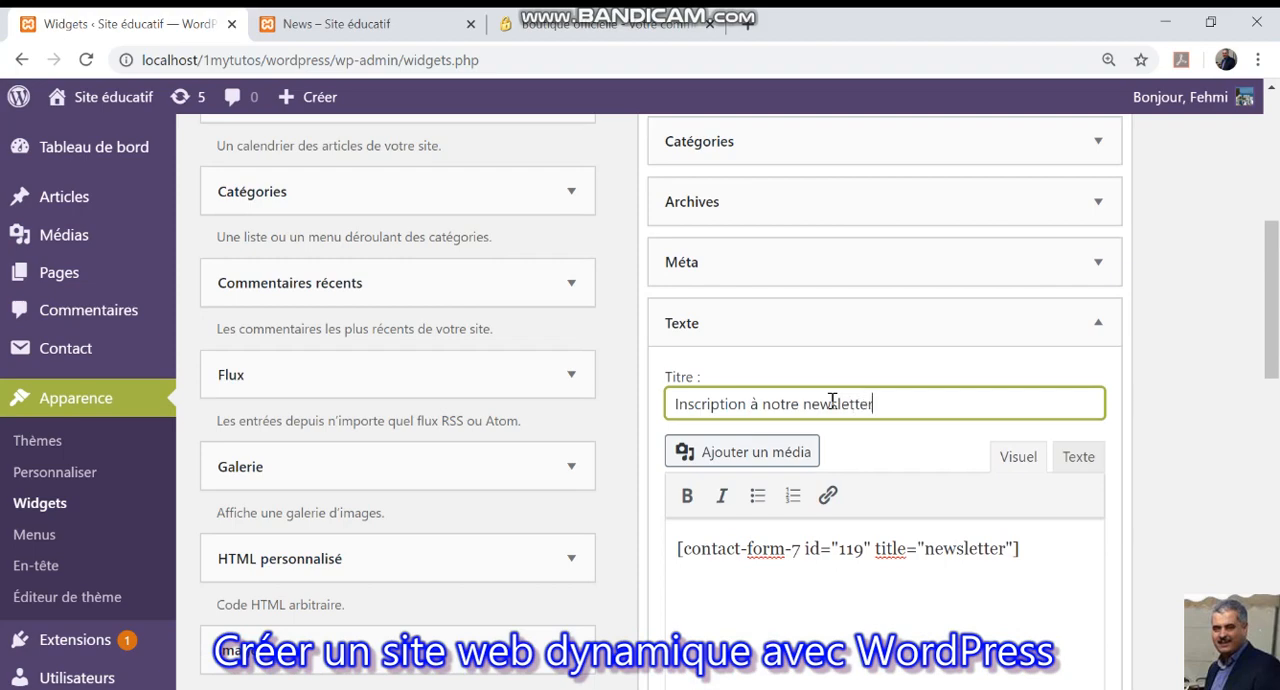
{"action": "scroll", "coordinate": [1088, 525], "scroll_direction": "down", "scroll_amount": 4}
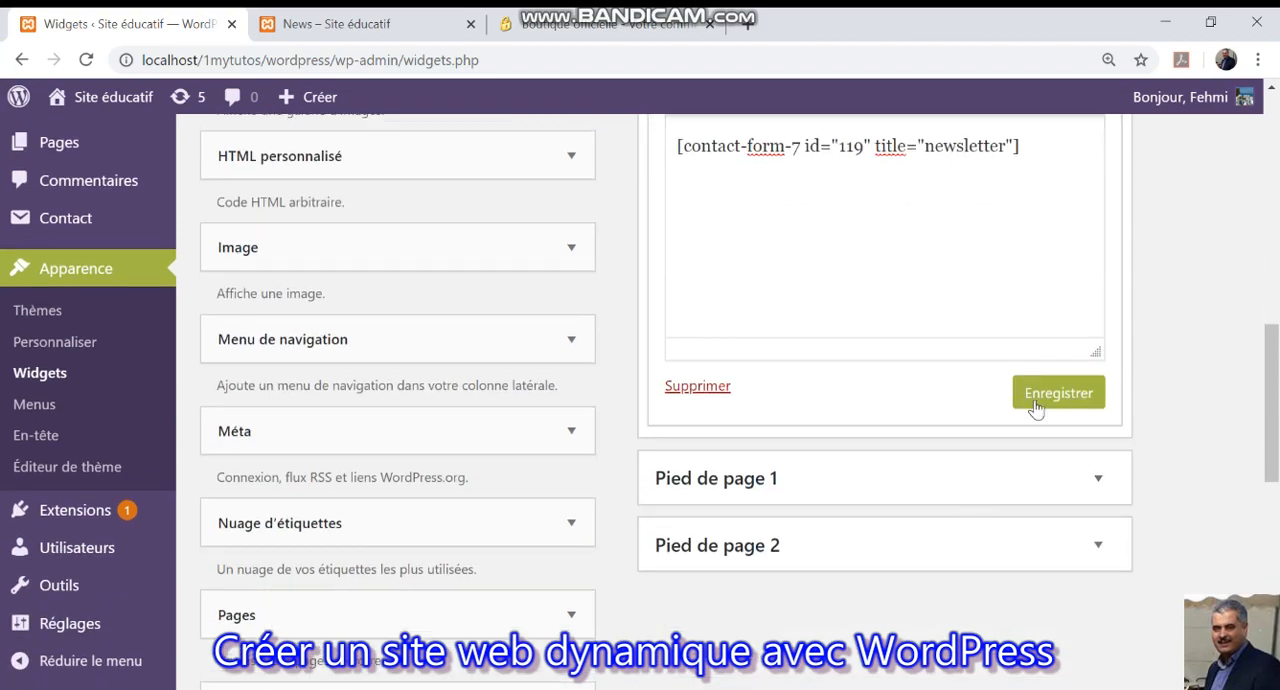
{"action": "left_click", "coordinate": [1034, 403]}
{"action": "left_click", "coordinate": [760, 387]}
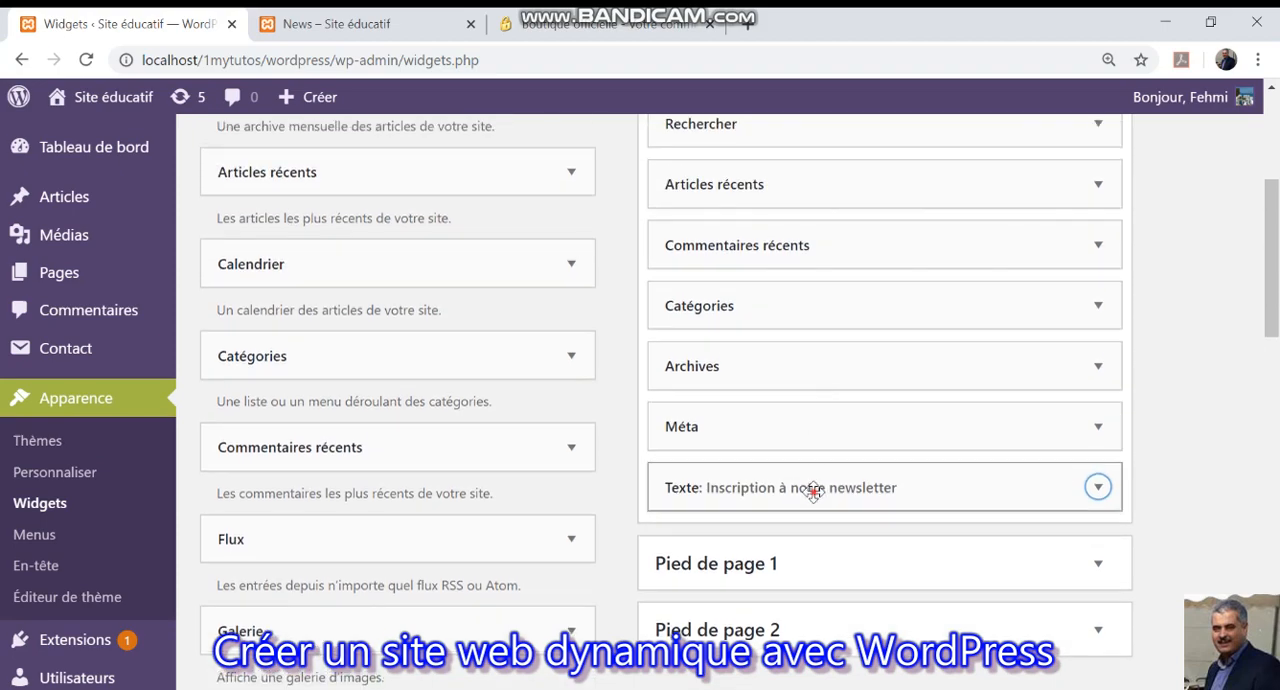
Move the newsletter text widget above "Calendrier" in the blog sidebar and check the updated News page.
{"action": "left_click_drag", "start_coordinate": [814, 489], "coordinate": [761, 257]}
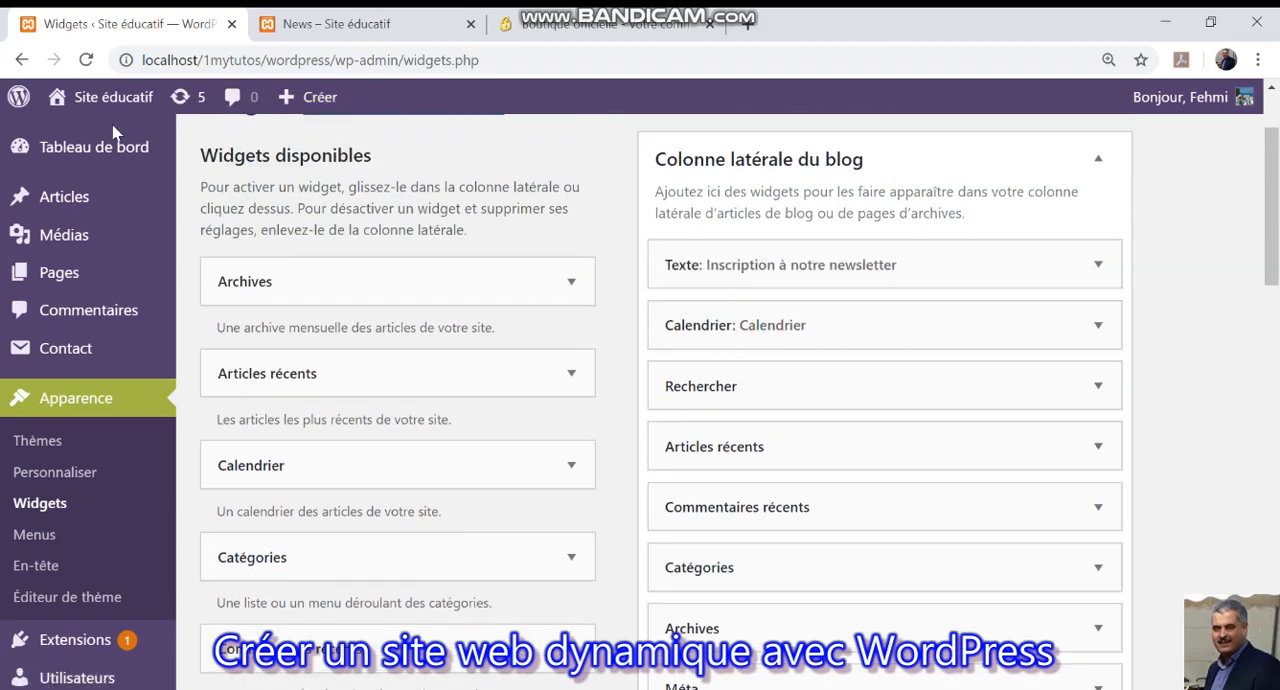
{"action": "left_click", "coordinate": [322, 30]}
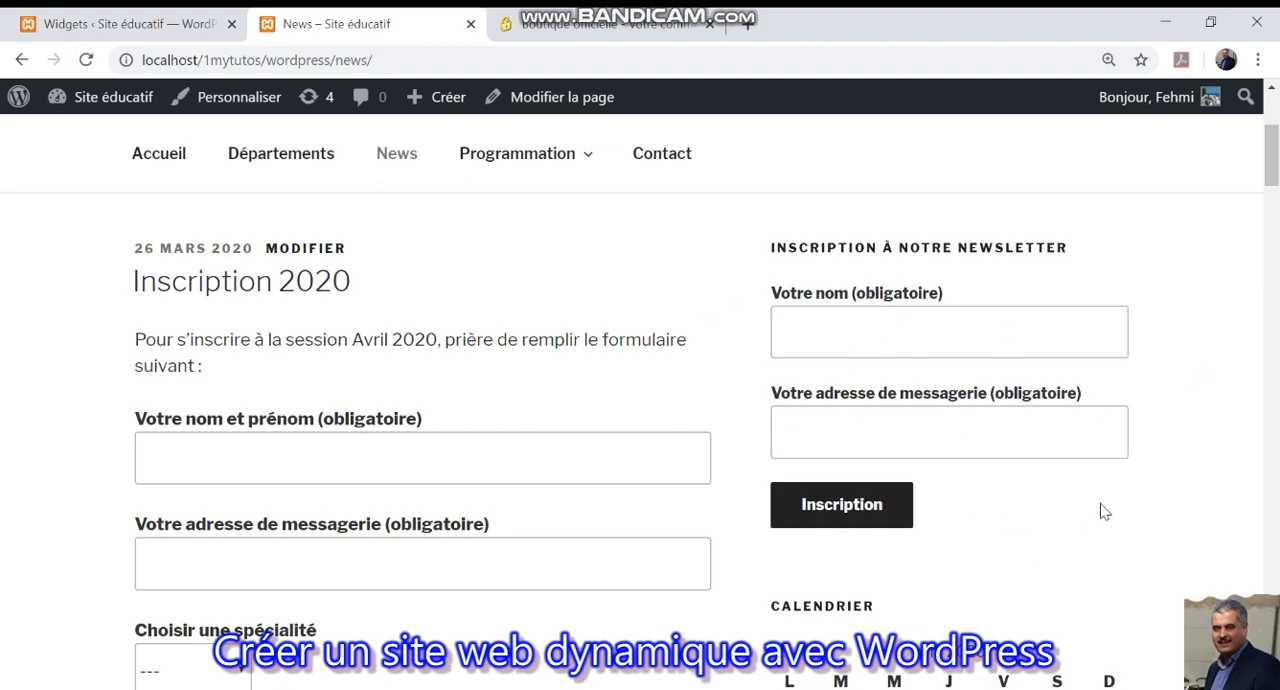
Review the News page's sidebar and test the newsletter form's required-field validation by submitting it empty.
{"action": "scroll", "coordinate": [1104, 511], "scroll_direction": "down", "scroll_amount": 7}
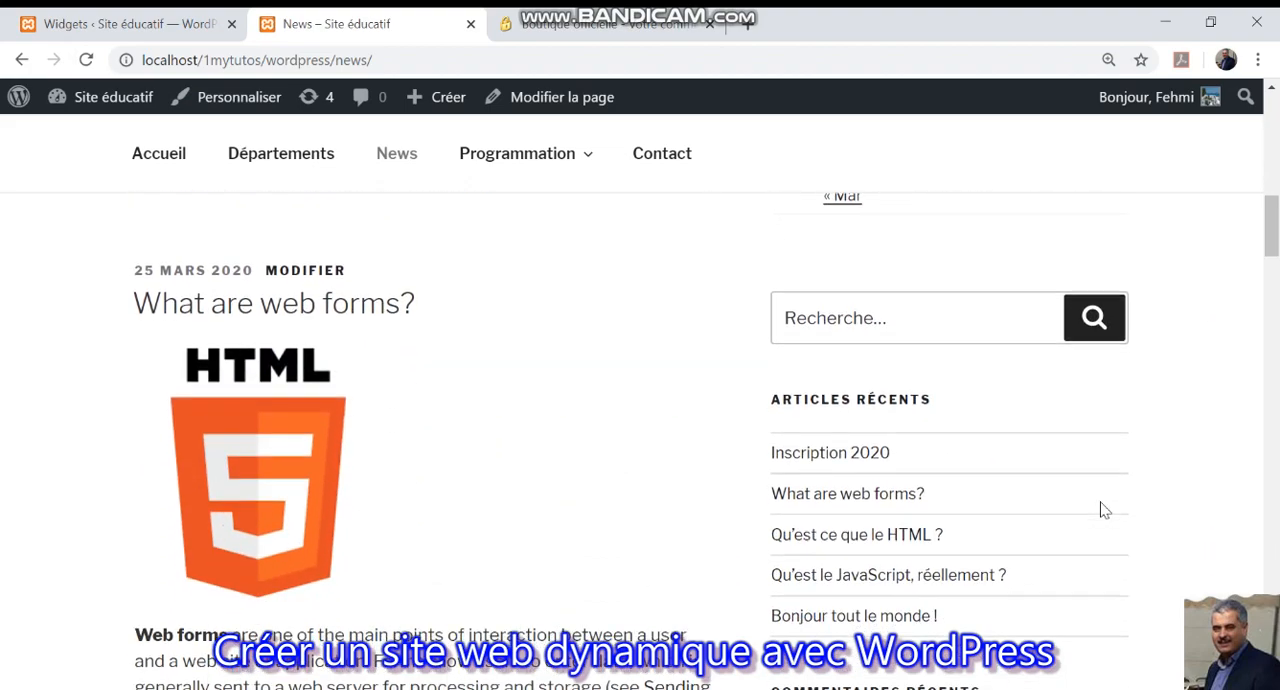
{"action": "scroll", "coordinate": [1104, 511], "scroll_direction": "up", "scroll_amount": 7}
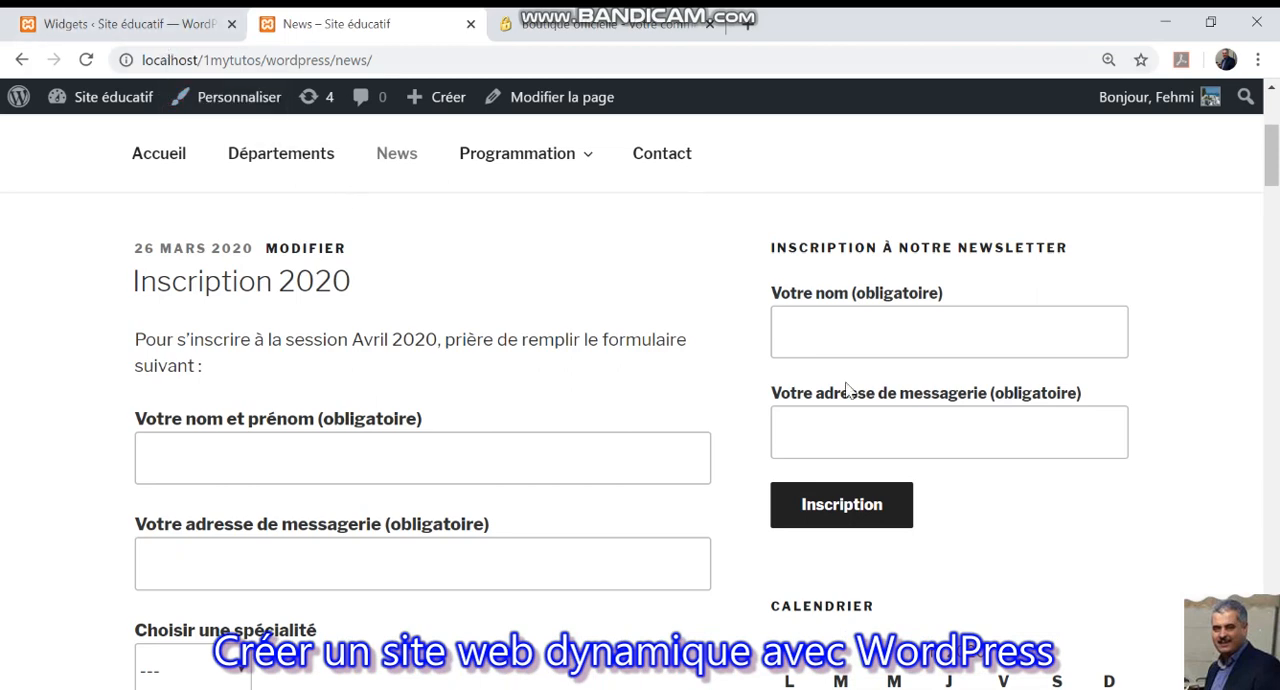
{"action": "left_click", "coordinate": [829, 506]}
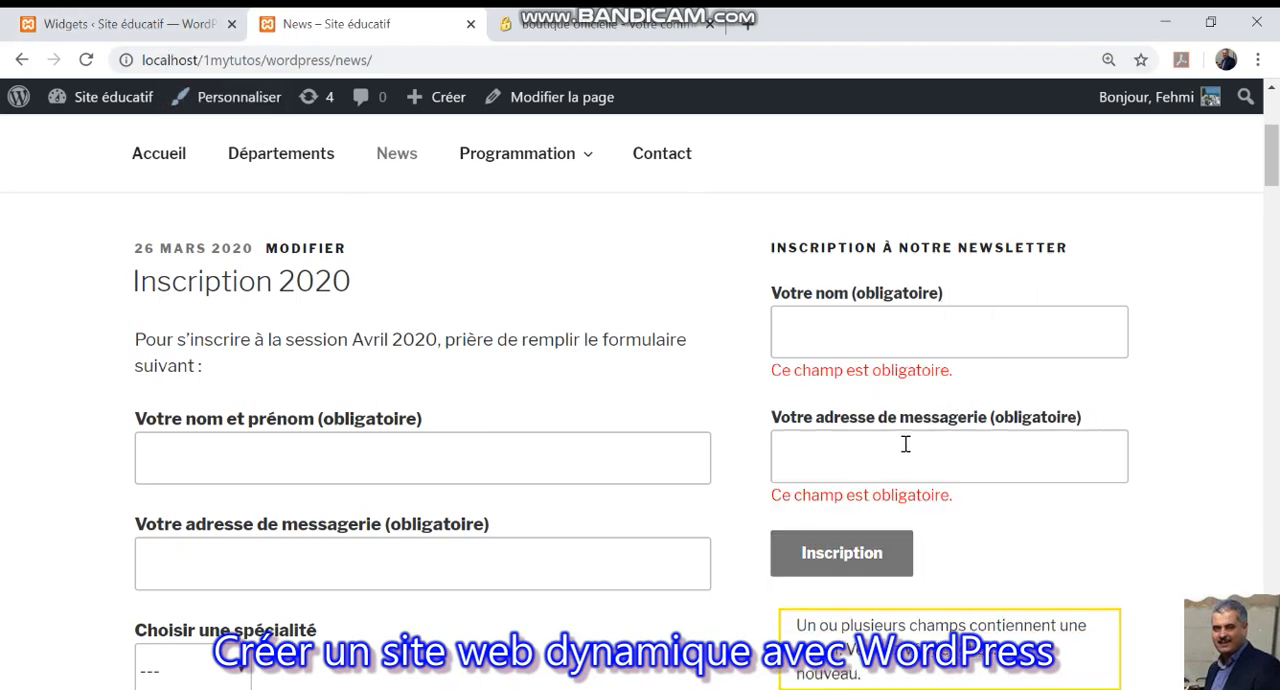
Go back to the site administration, review the installed extensions, and open Contact Form 7's settings to view the list of contact forms.
{"action": "left_click", "coordinate": [130, 24]}
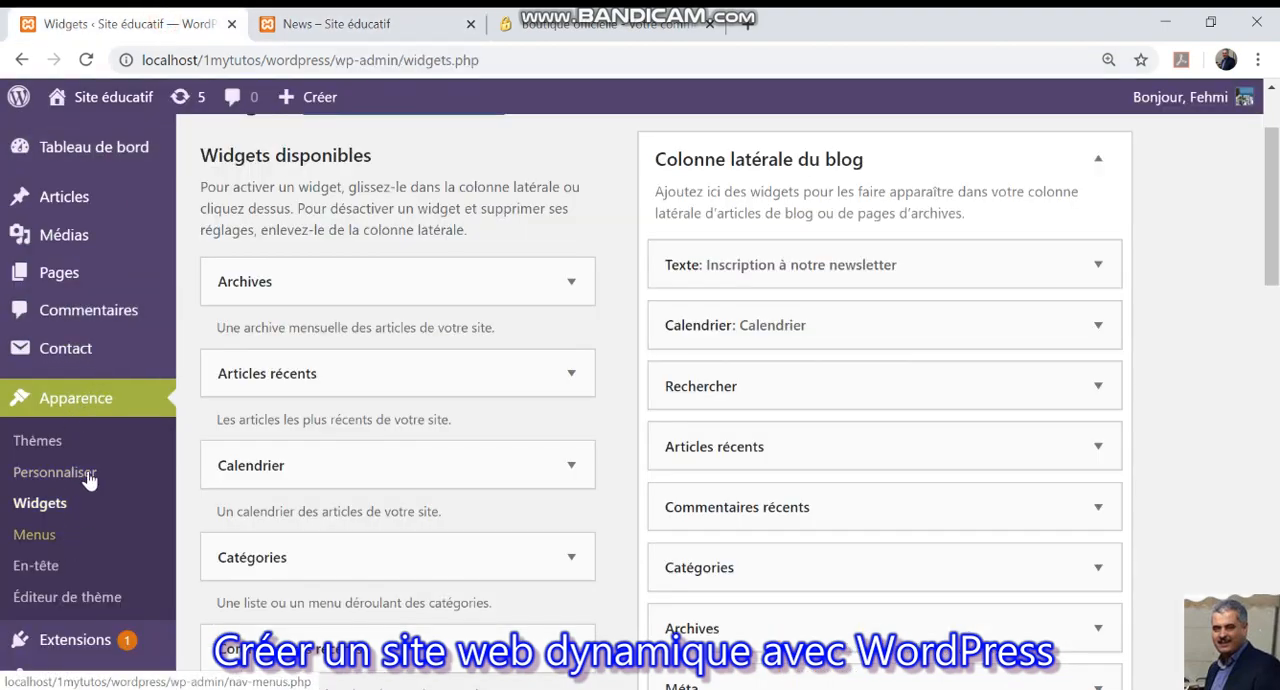
{"action": "scroll", "coordinate": [109, 473], "scroll_direction": "down", "scroll_amount": 1}
{"action": "scroll", "coordinate": [105, 480], "scroll_direction": "down", "scroll_amount": 3}
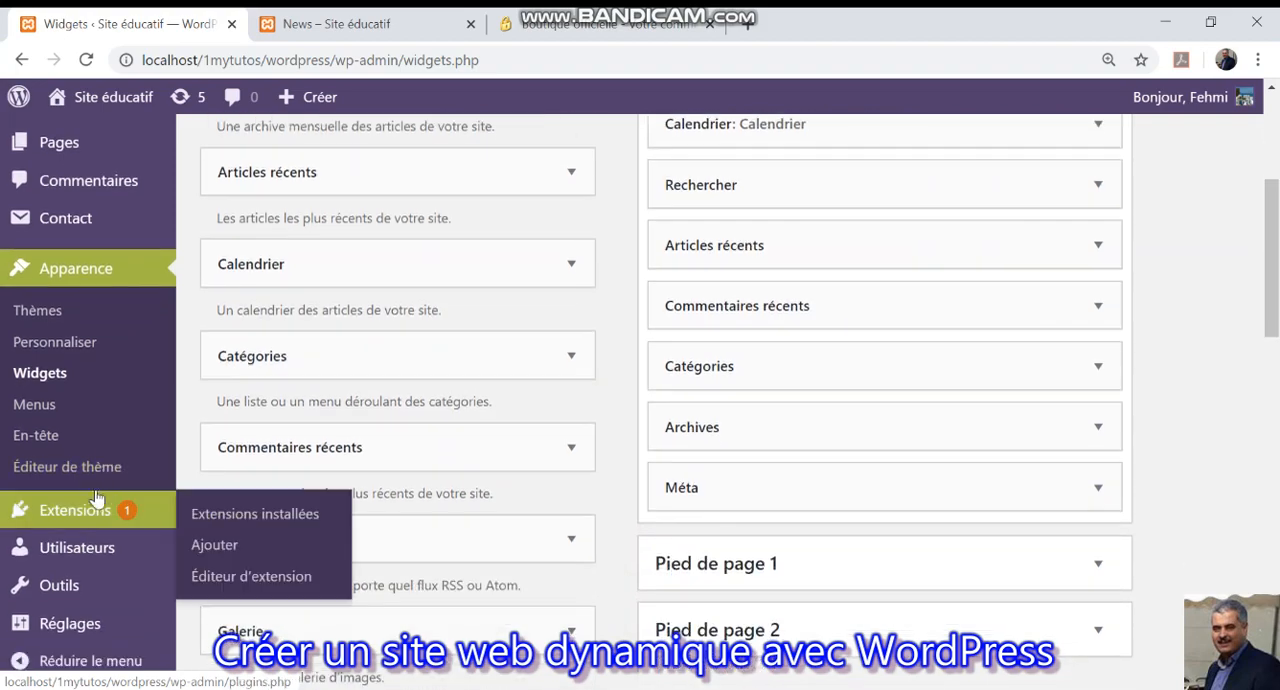
{"action": "left_click", "coordinate": [88, 512]}
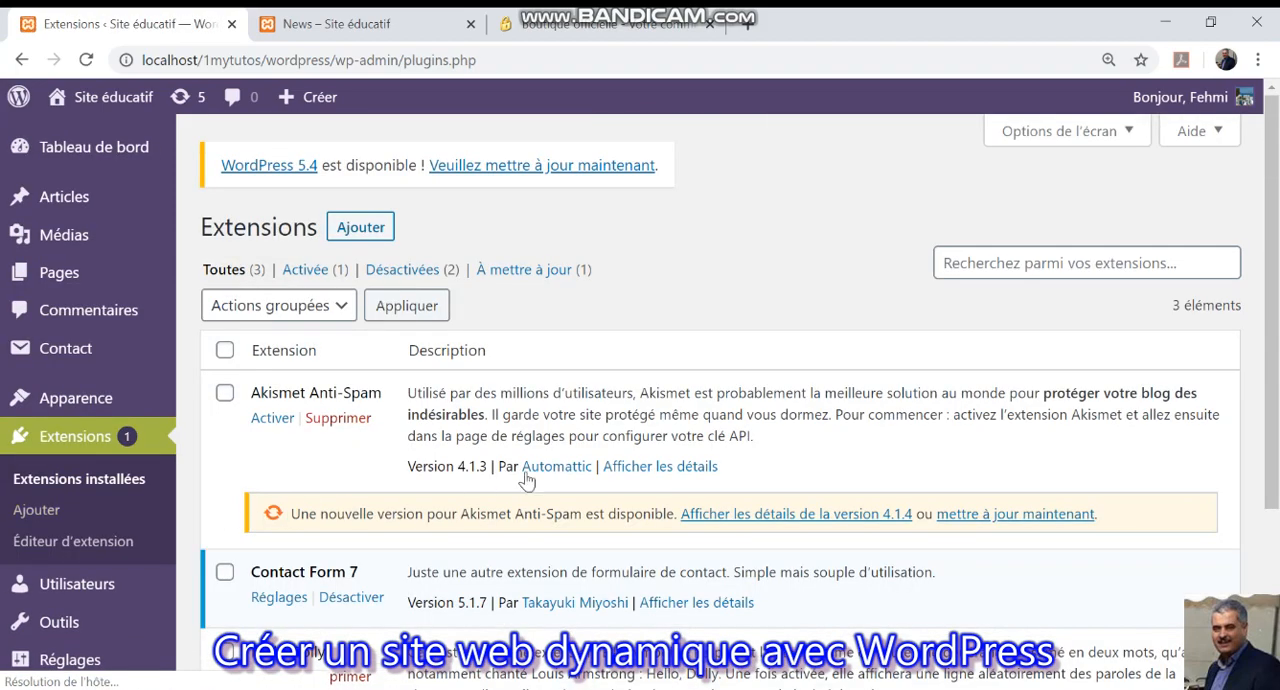
{"action": "scroll", "coordinate": [640, 478], "scroll_direction": "down", "scroll_amount": 3}
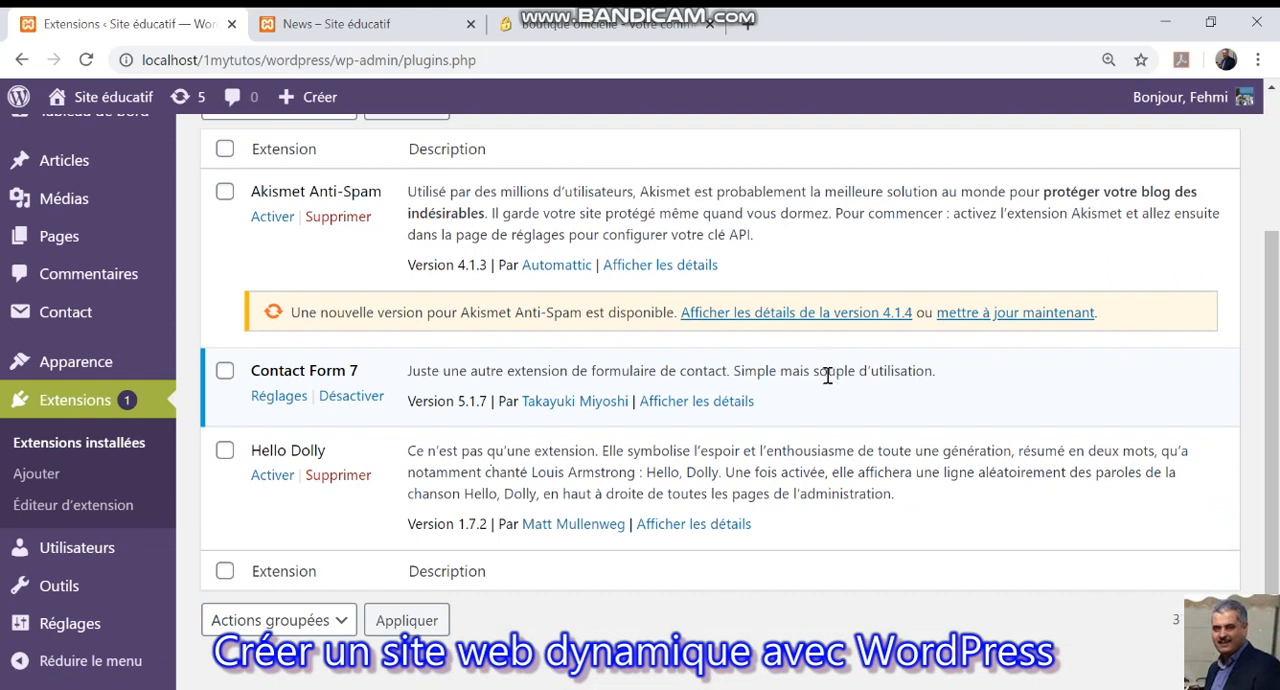
{"action": "left_click", "coordinate": [265, 398]}
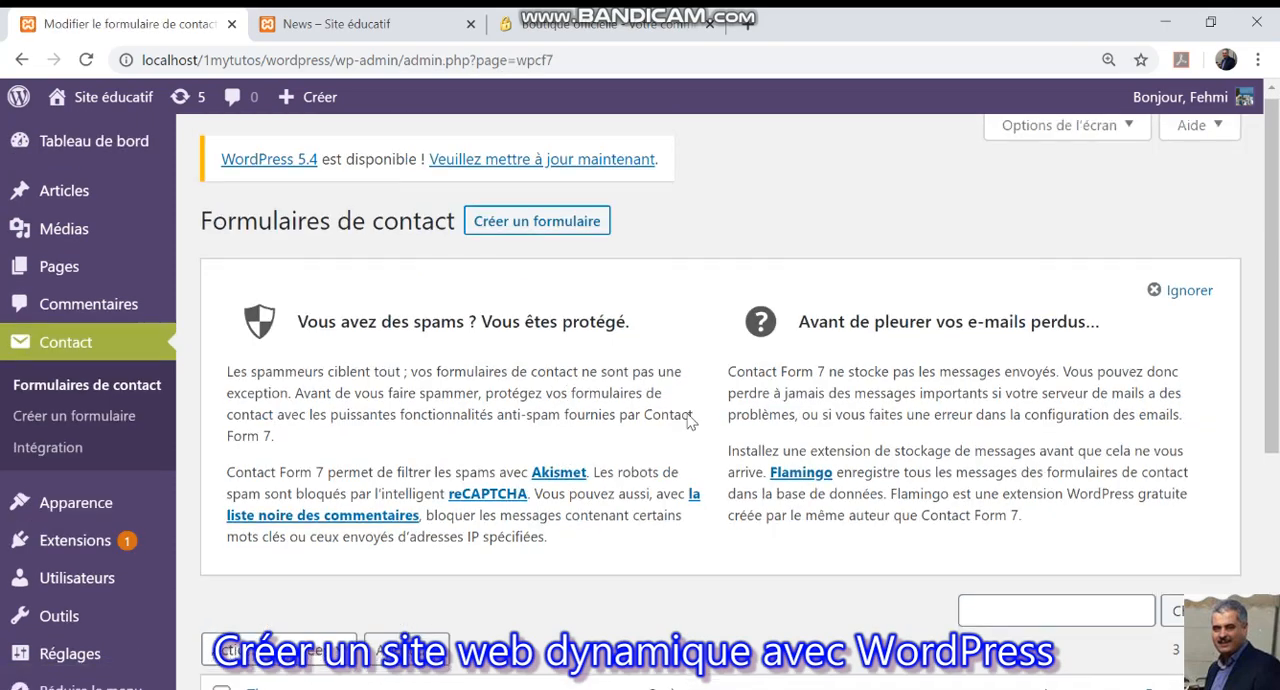
{"action": "scroll", "coordinate": [695, 420], "scroll_direction": "down", "scroll_amount": 2}
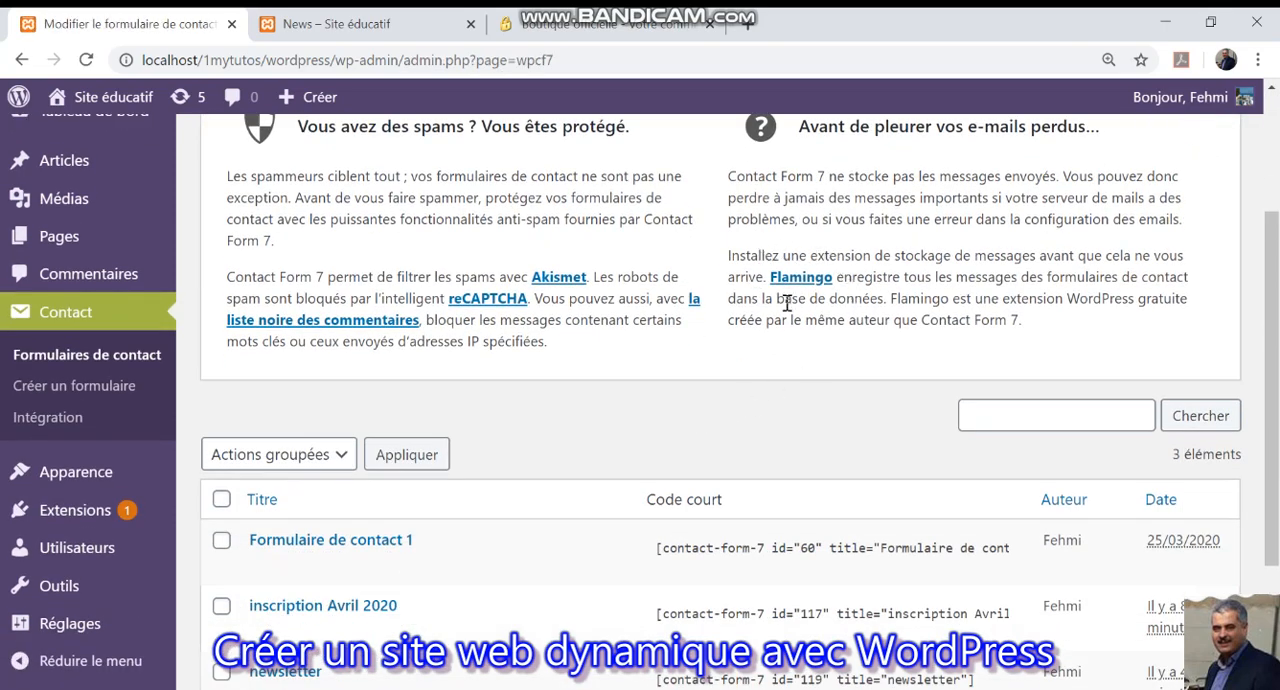